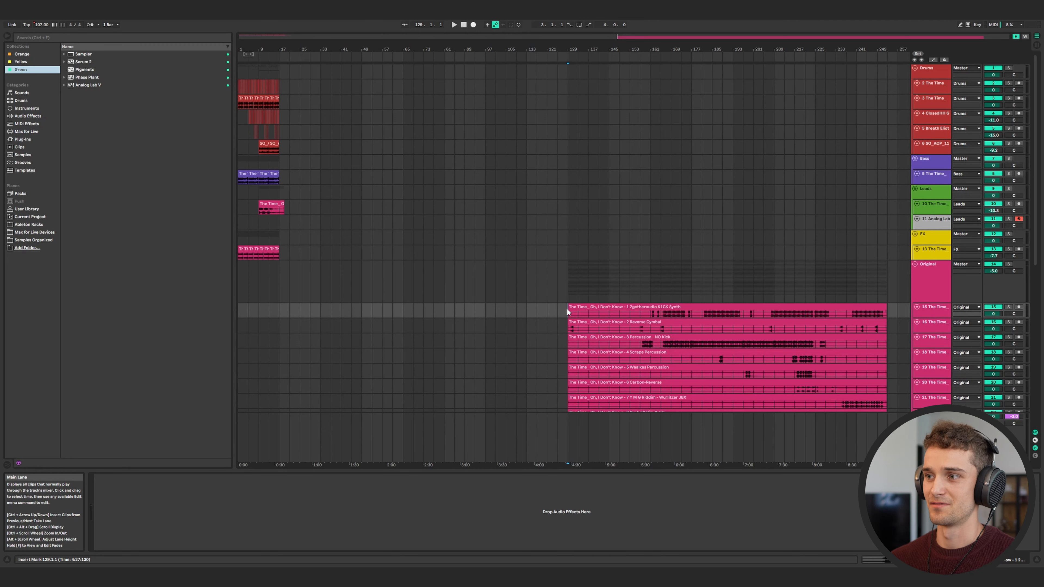
- Examine the 16-bar loop on the Drums, Bass, Leads and FX tracks alongside the original song's stems starting at bar 129
scroll(599, 297, down, 10)
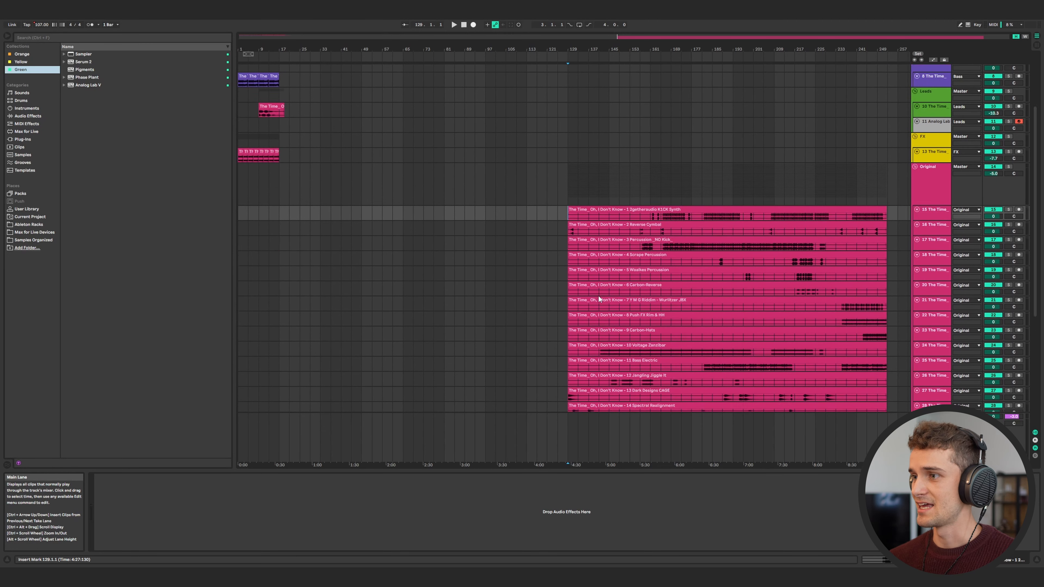
scroll(603, 260, up, 9)
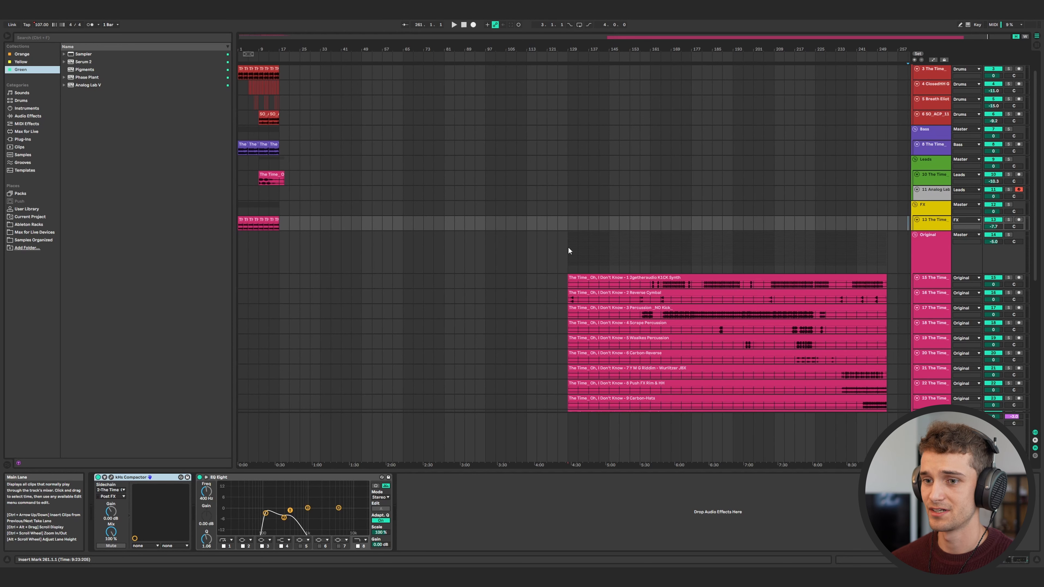
drag(280, 254, 240, 75)
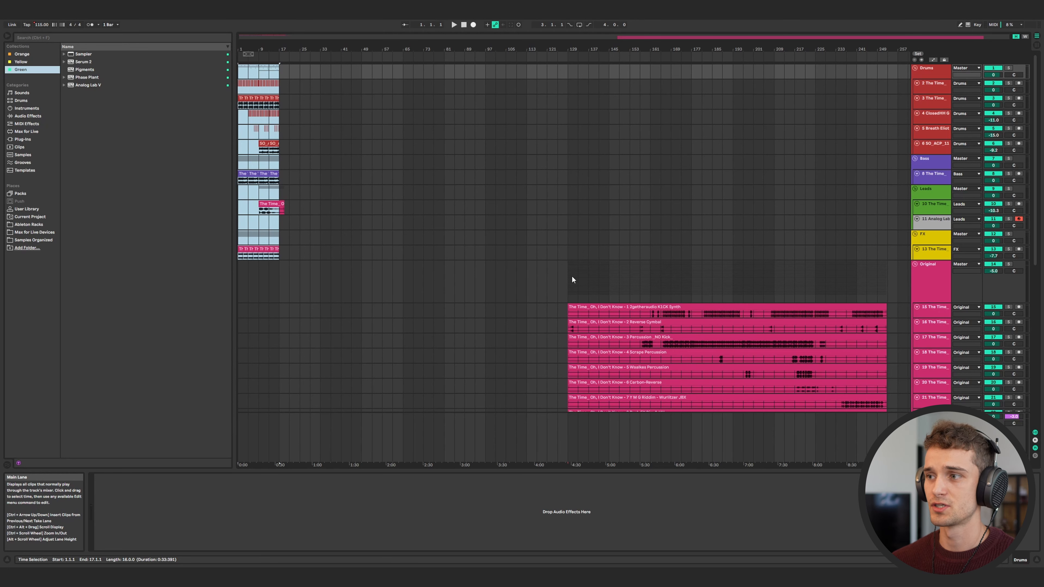
scroll(570, 277, down, 3)
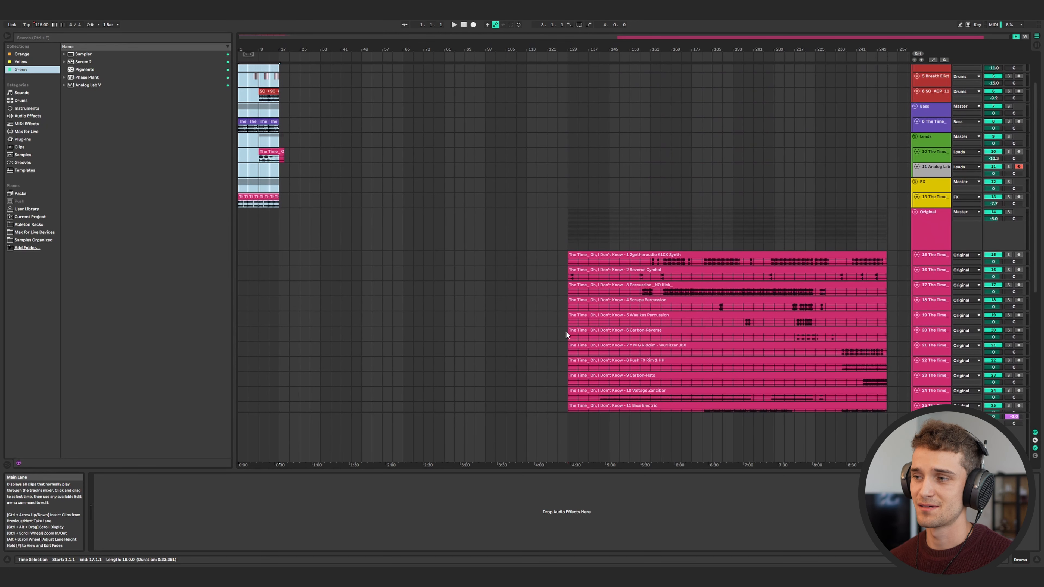
drag(565, 267, 884, 382)
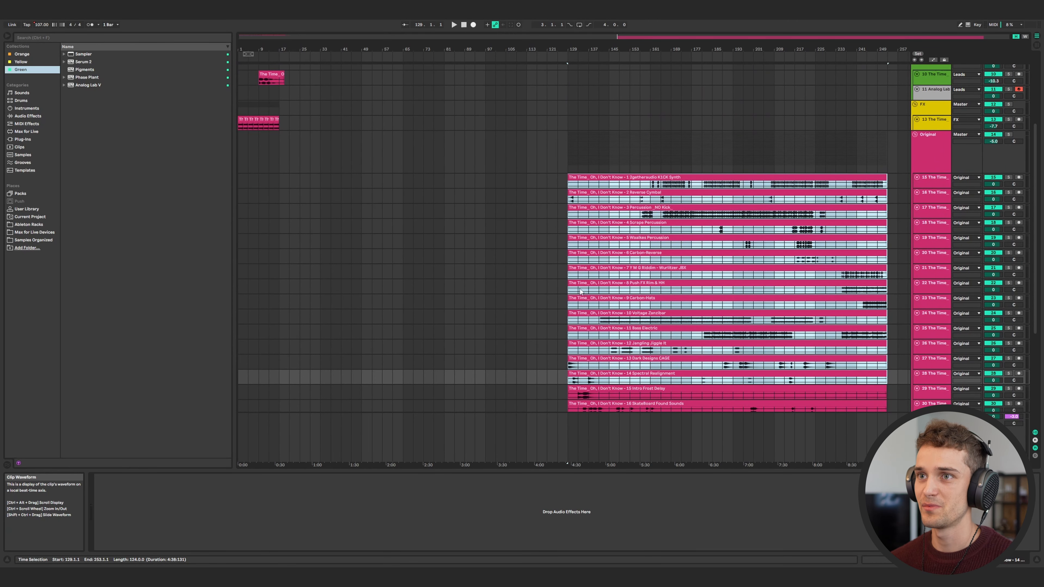
scroll(265, 225, up, 5)
drag(278, 249, 227, 85)
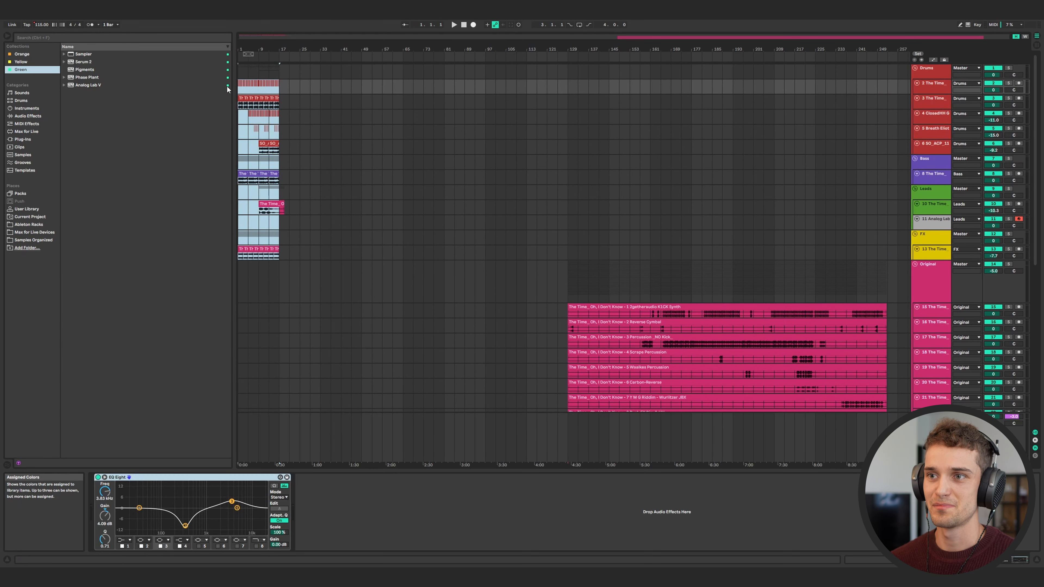
click(268, 192)
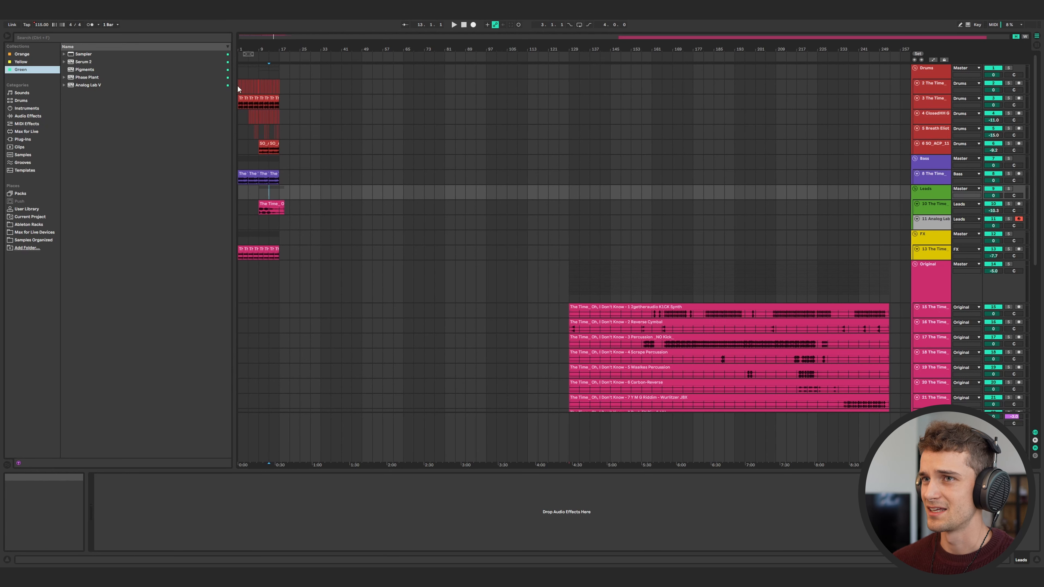
drag(239, 87, 279, 252)
drag(279, 180, 259, 181)
scroll(730, 262, down, 2)
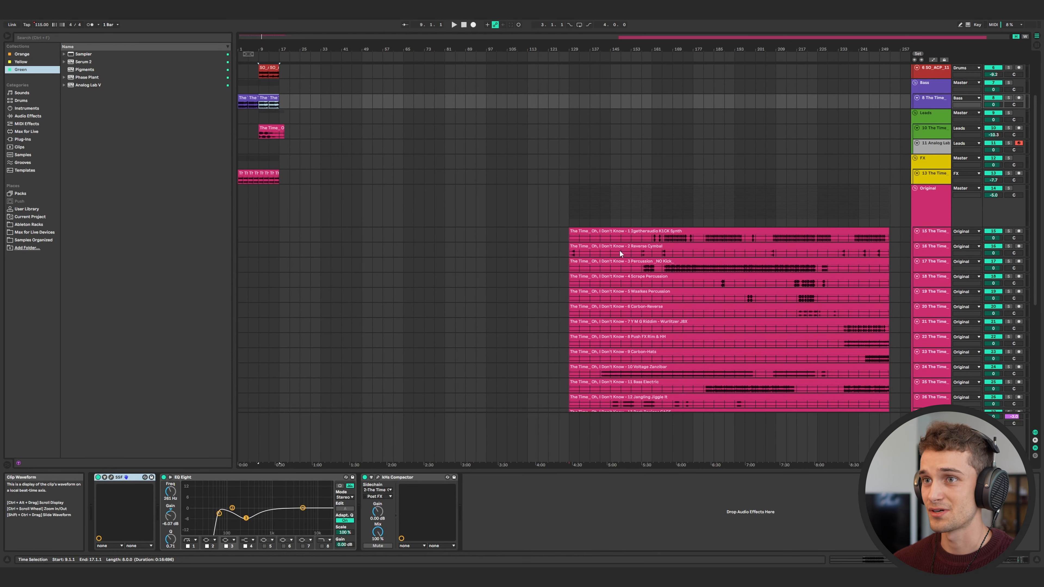
scroll(301, 205, up, 2)
drag(279, 134, 250, 85)
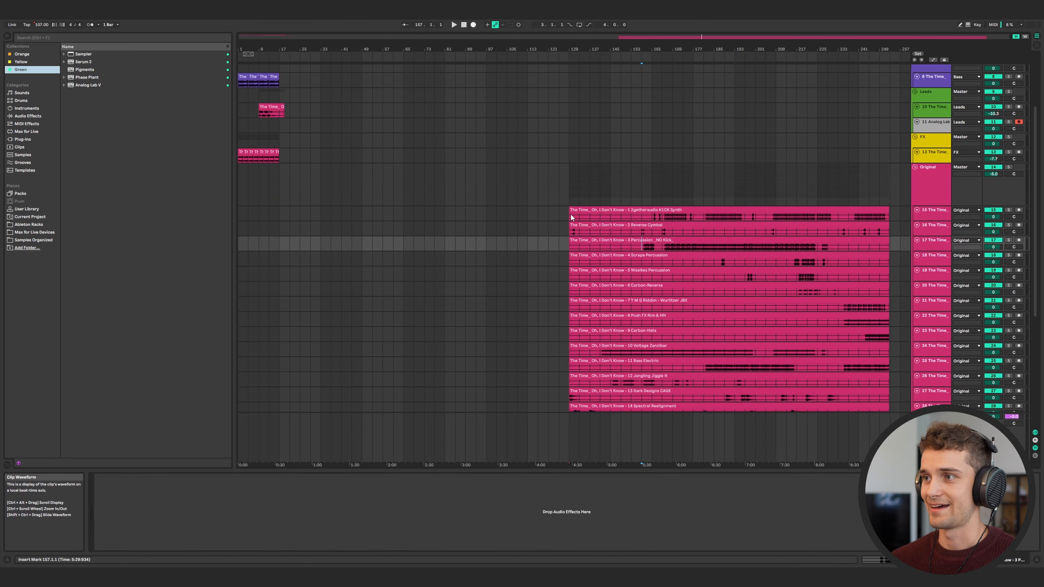
drag(571, 218, 890, 398)
click(890, 398)
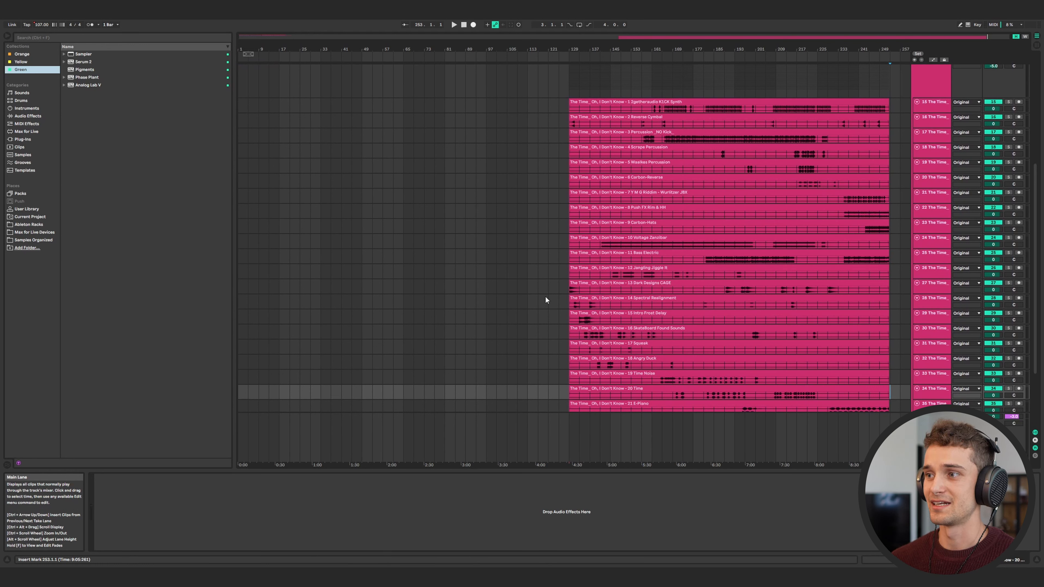
scroll(574, 235, up, 3)
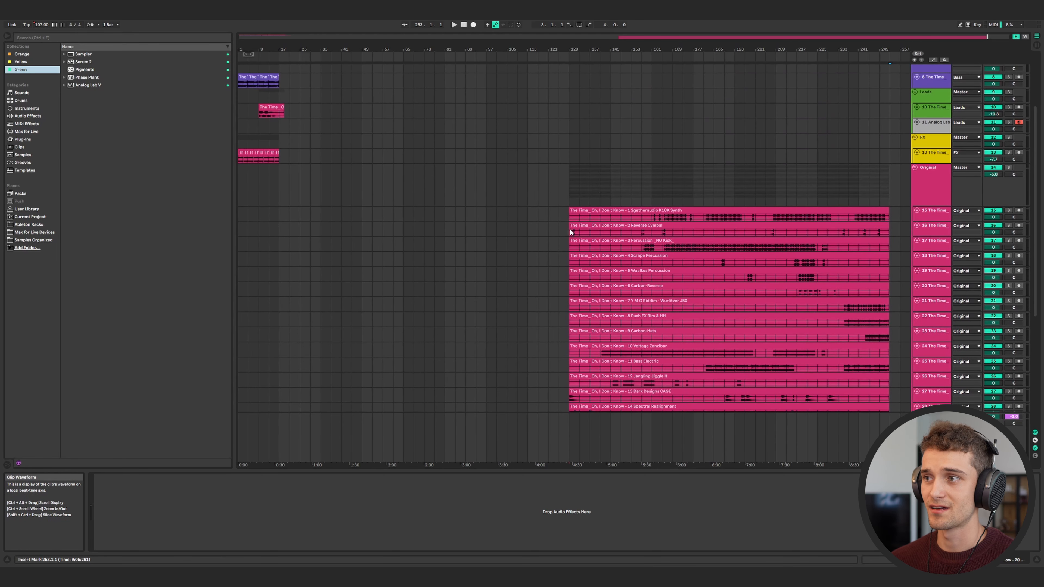
- Play the original song's stems from bar 129 and look through the stem tracks during playback
click(570, 230)
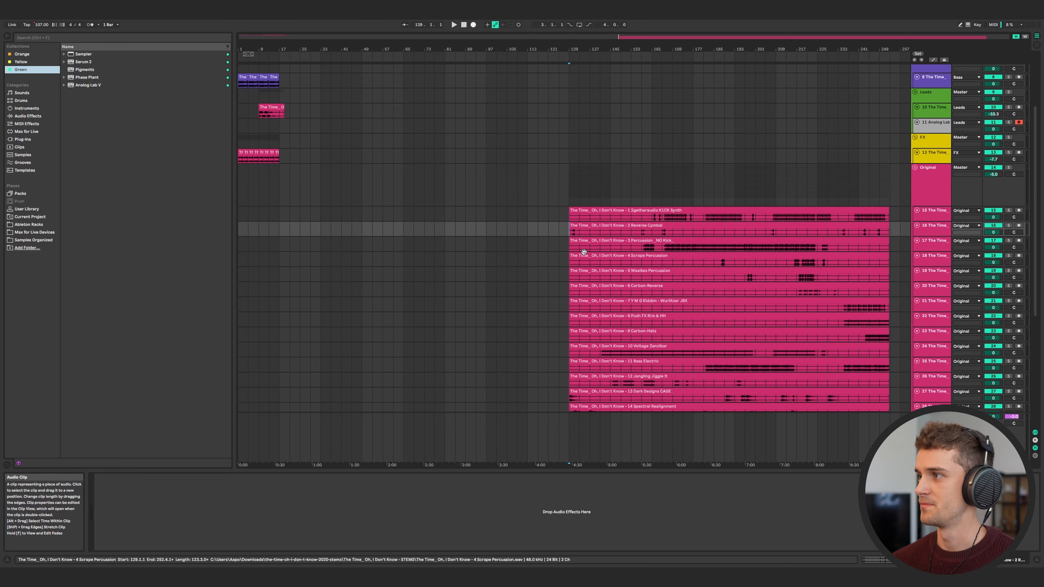
click(571, 185)
key(space)
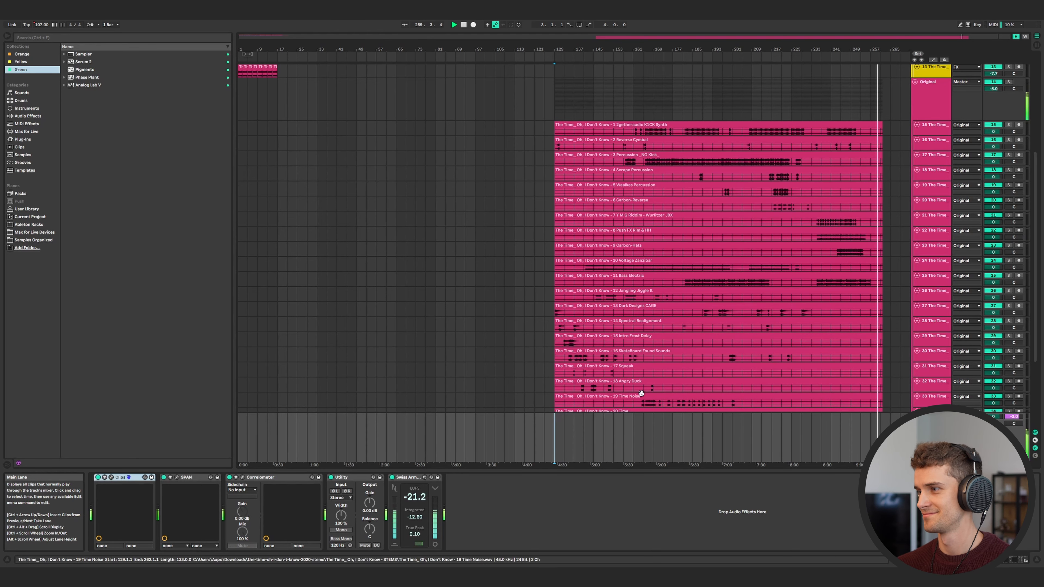
scroll(872, 329, down, 5)
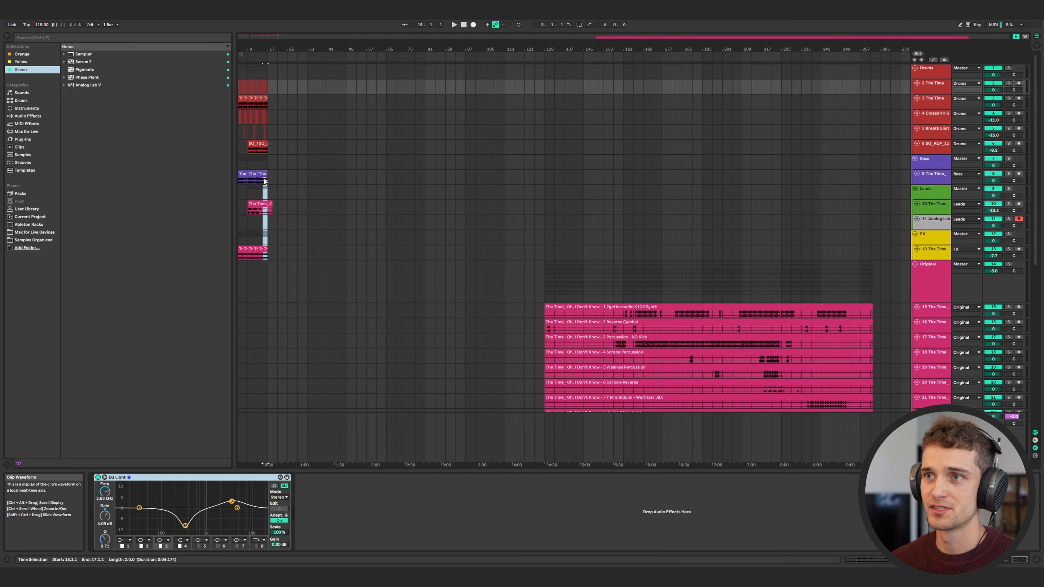
- Compare the extent of the 16-bar loop with the full-length arrangement of the original stems
click(236, 87)
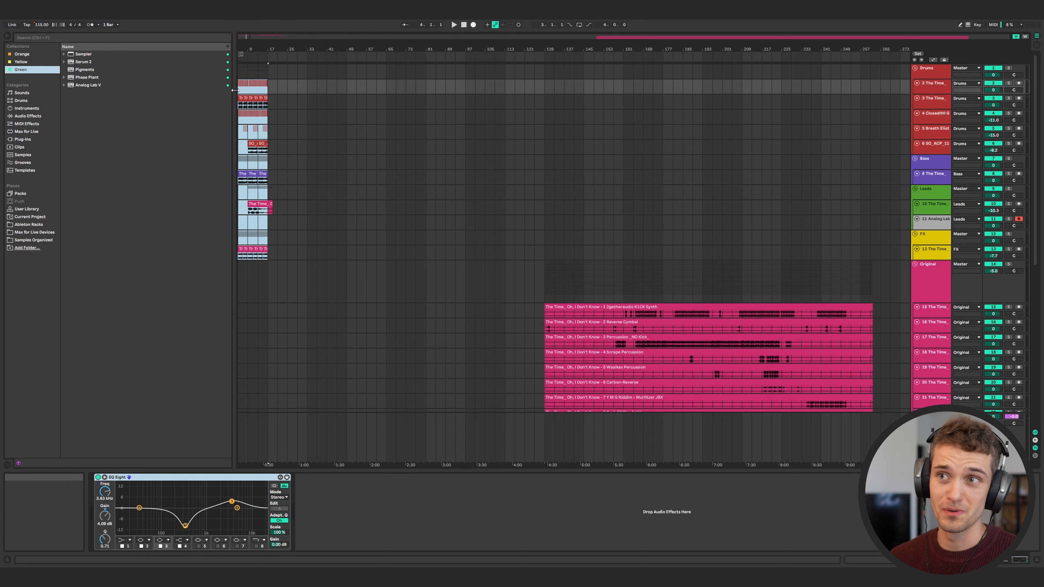
click(545, 327)
scroll(546, 319, down, 3)
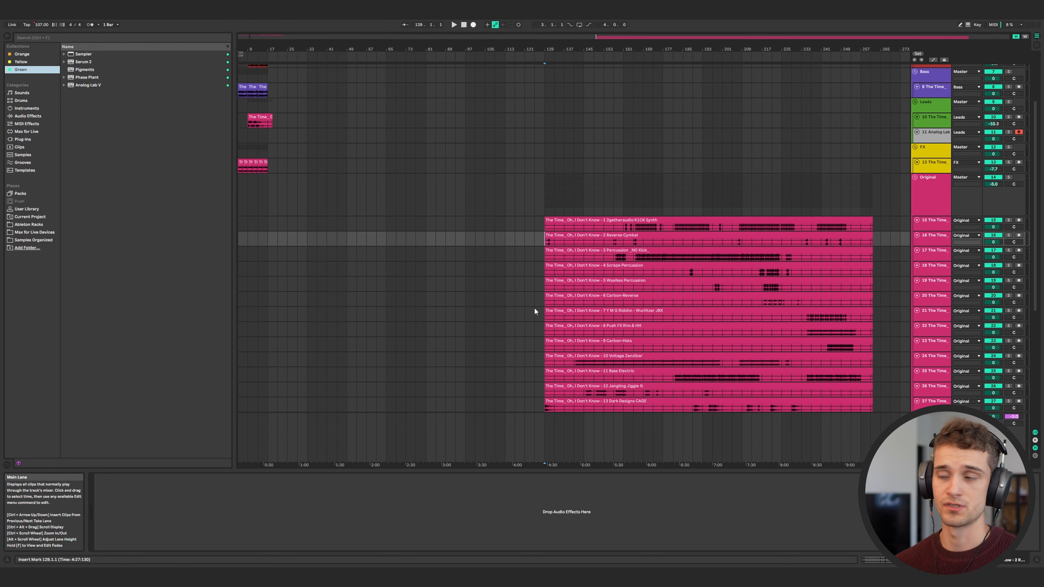
scroll(287, 176, up, 8)
scroll(284, 183, down, 6)
scroll(251, 152, up, 4)
scroll(249, 148, up, 4)
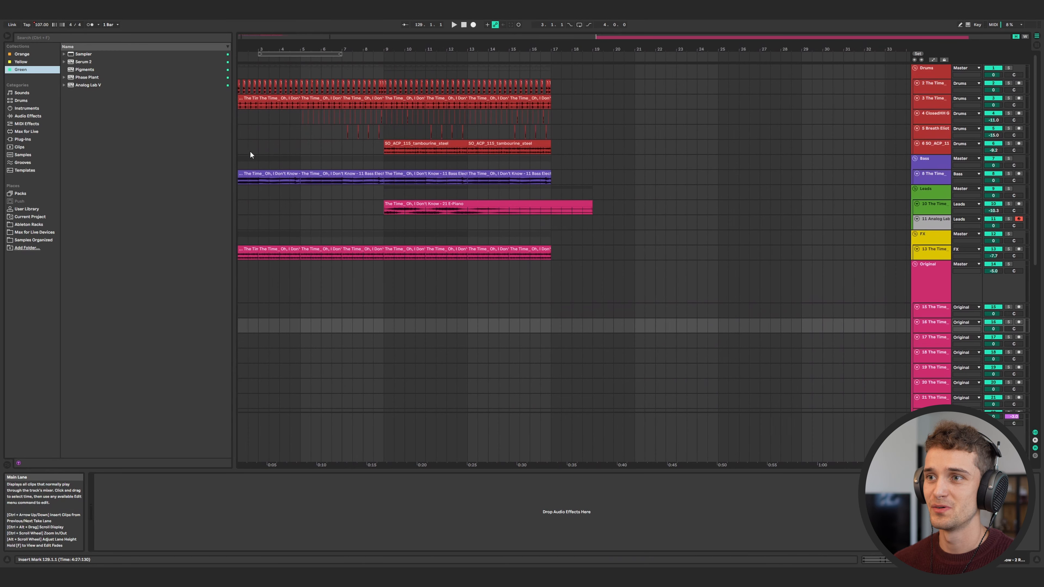
- Color both tracks in the Leads group green and assign the track color to their clips
scroll(251, 156, down, 4)
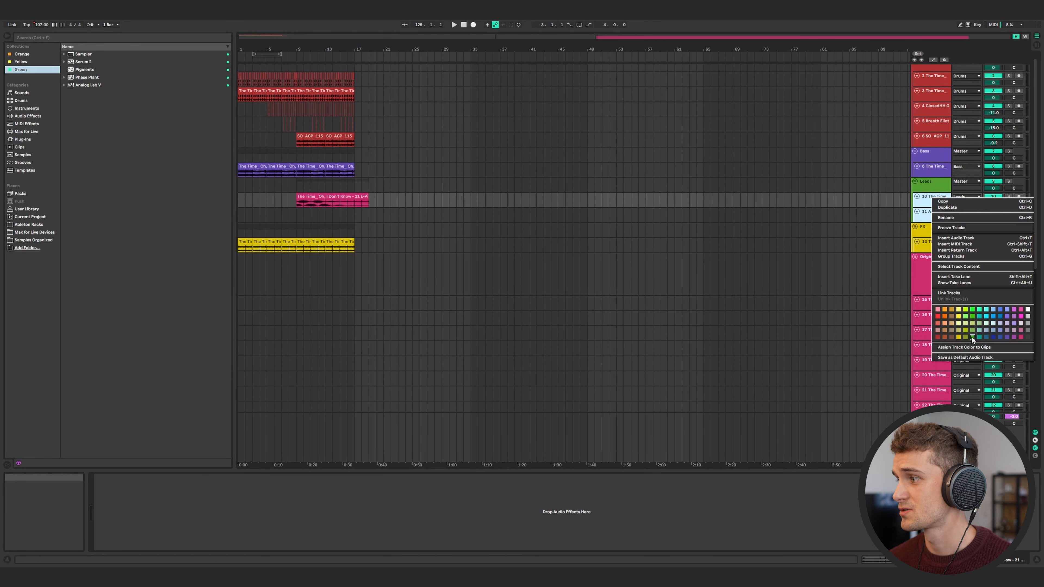
click(971, 337)
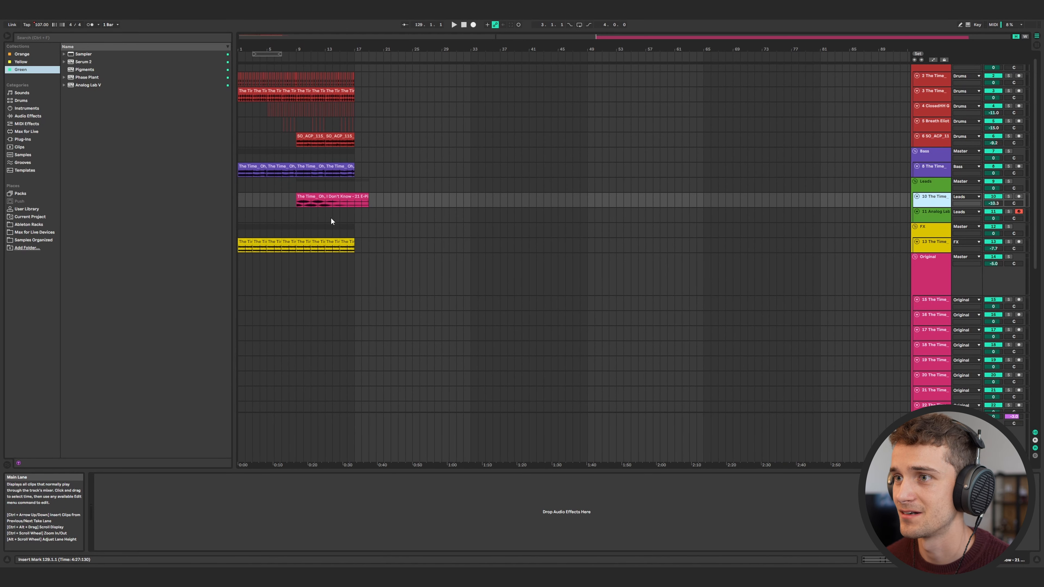
right_click(933, 212)
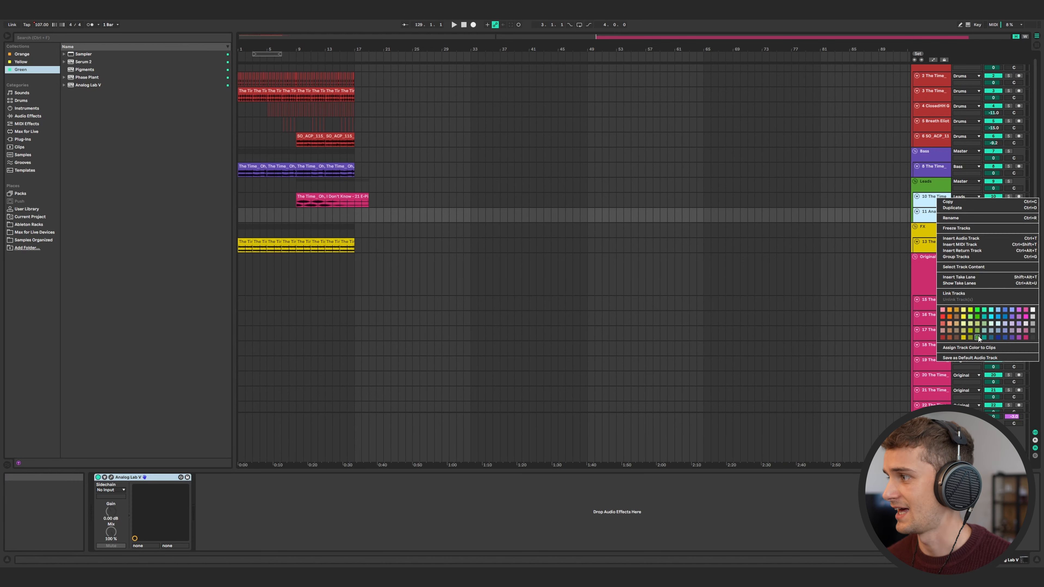
click(977, 346)
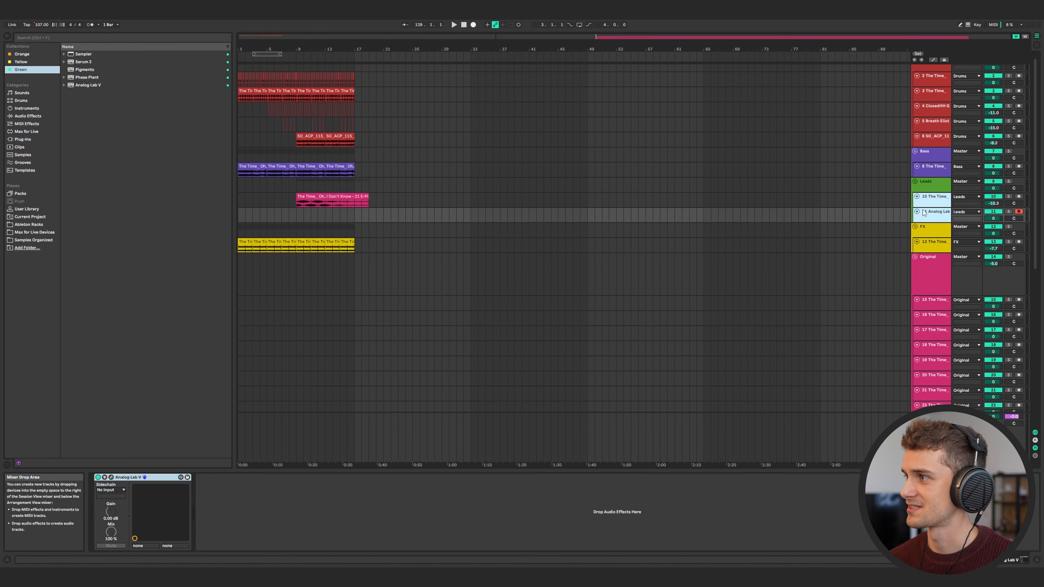
click(931, 197)
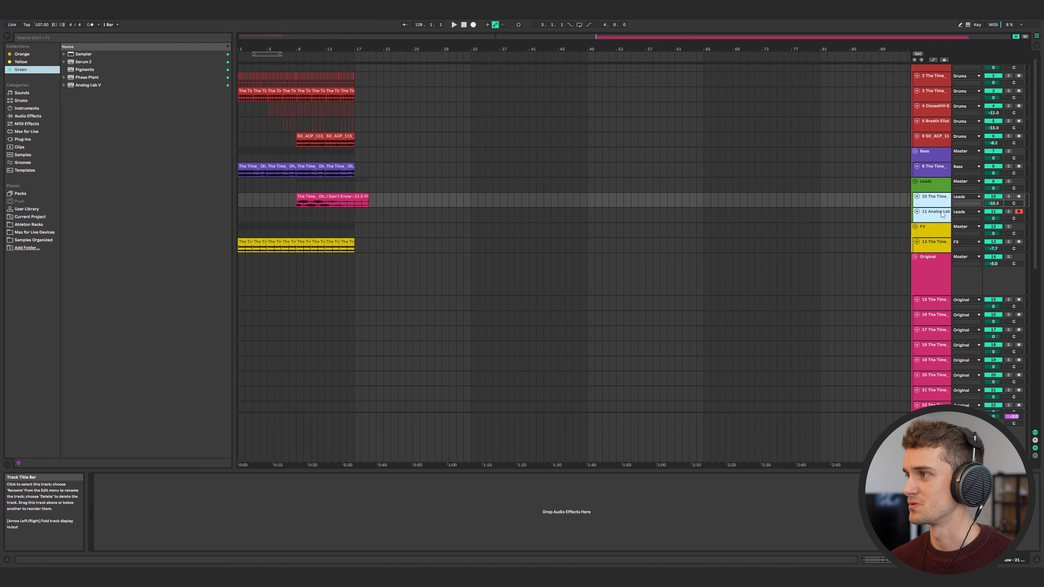
right_click(937, 202)
click(977, 350)
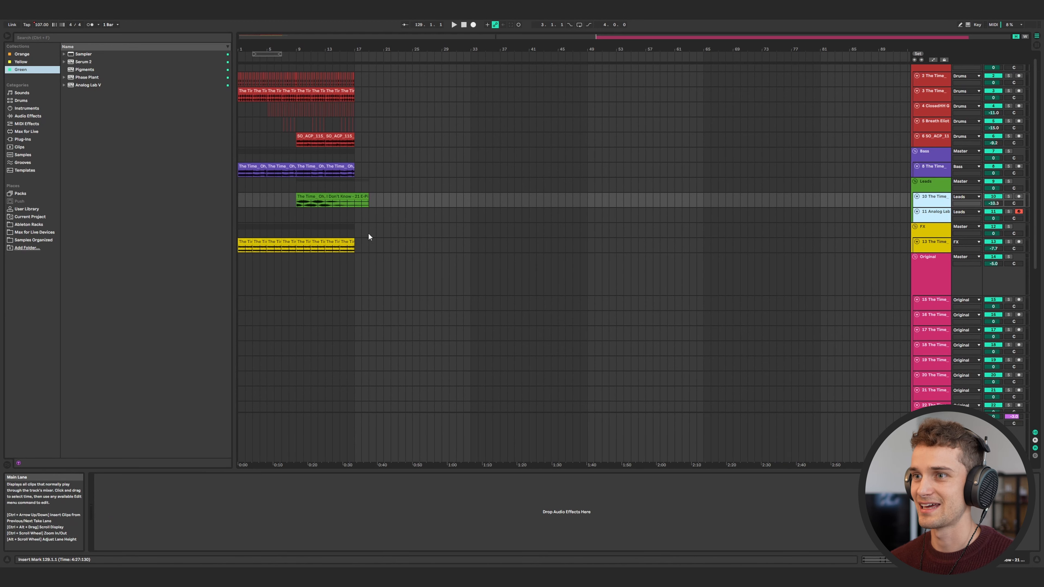
- Play the whole 16-bar loop from bar 1, then stop playback
scroll(350, 227, down, 5)
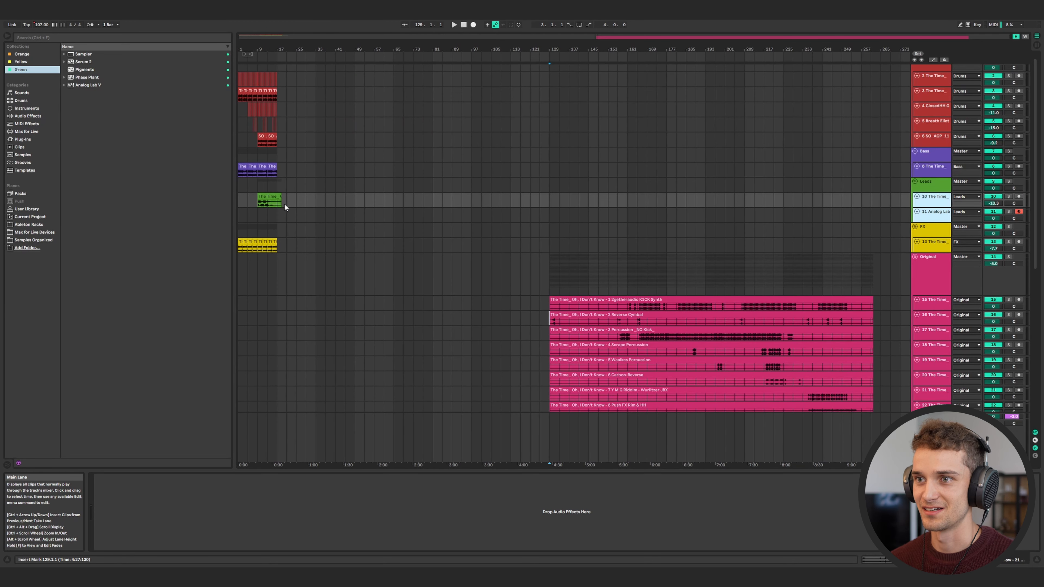
drag(286, 204, 277, 205)
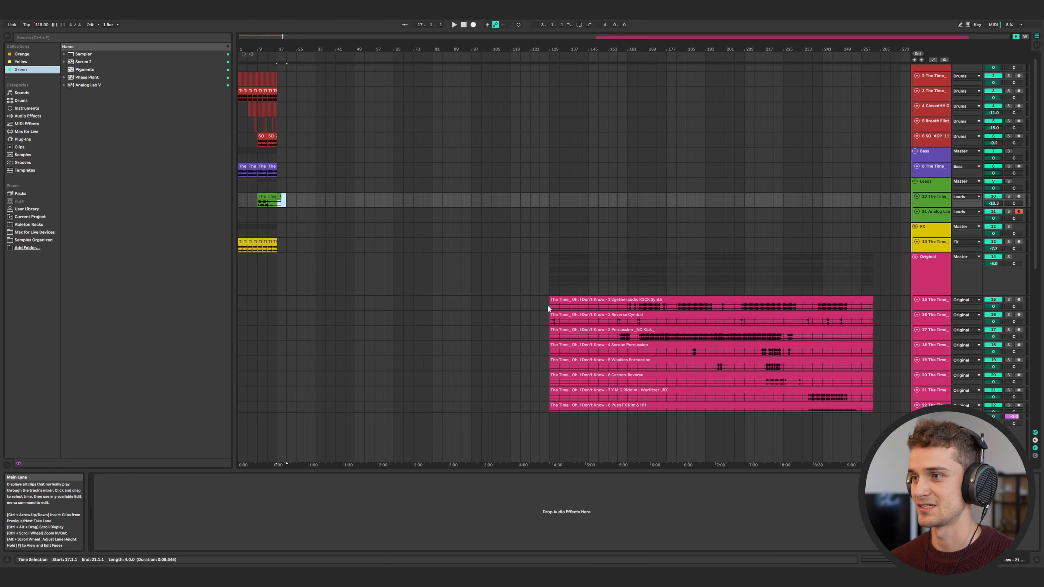
click(552, 304)
click(282, 215)
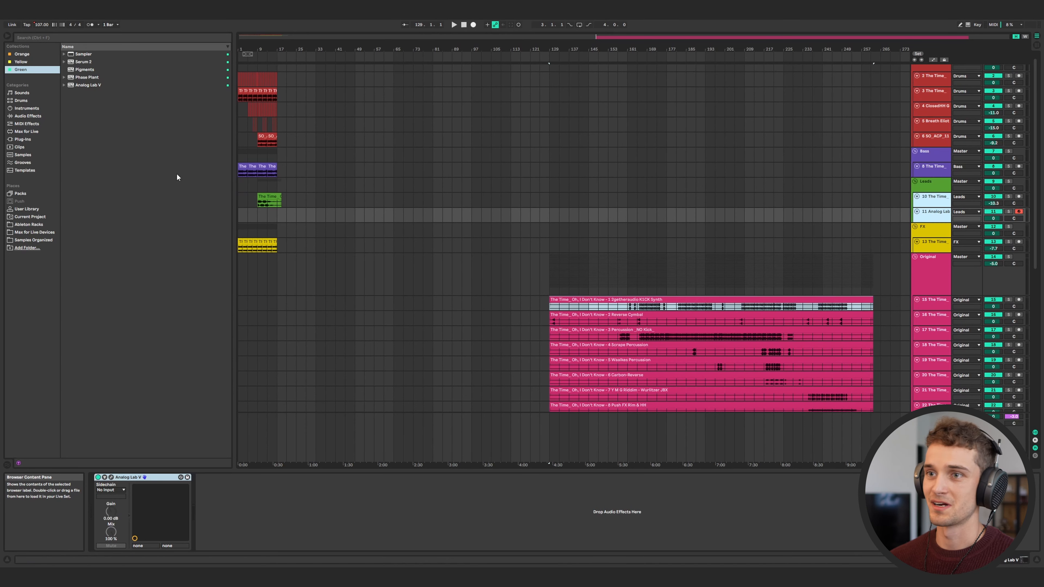
click(238, 200)
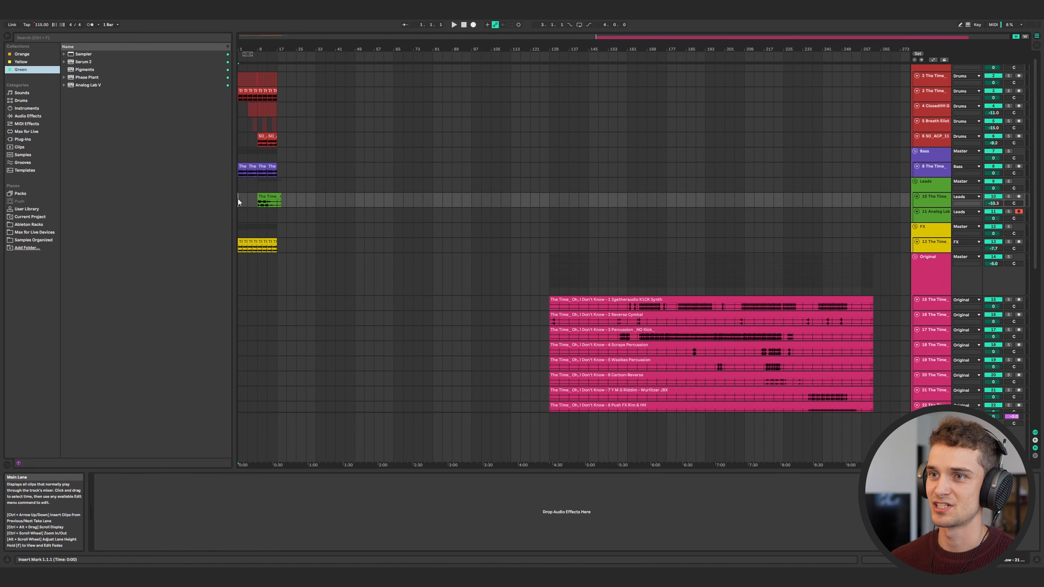
key(space)
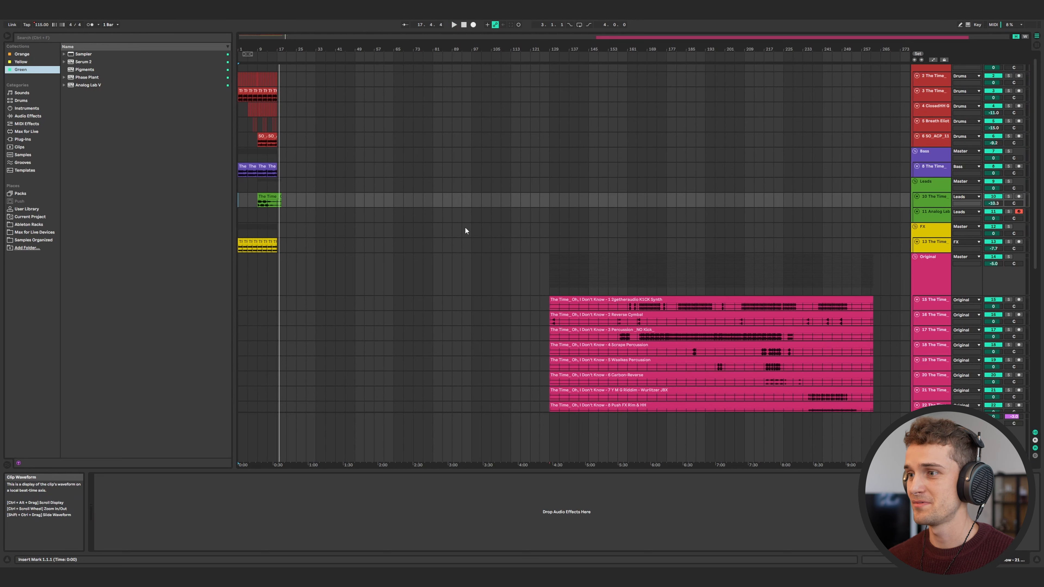
key(space)
click(547, 302)
drag(41, 24, 39, 29)
key(ctrl+z)
key(ctrl+z)
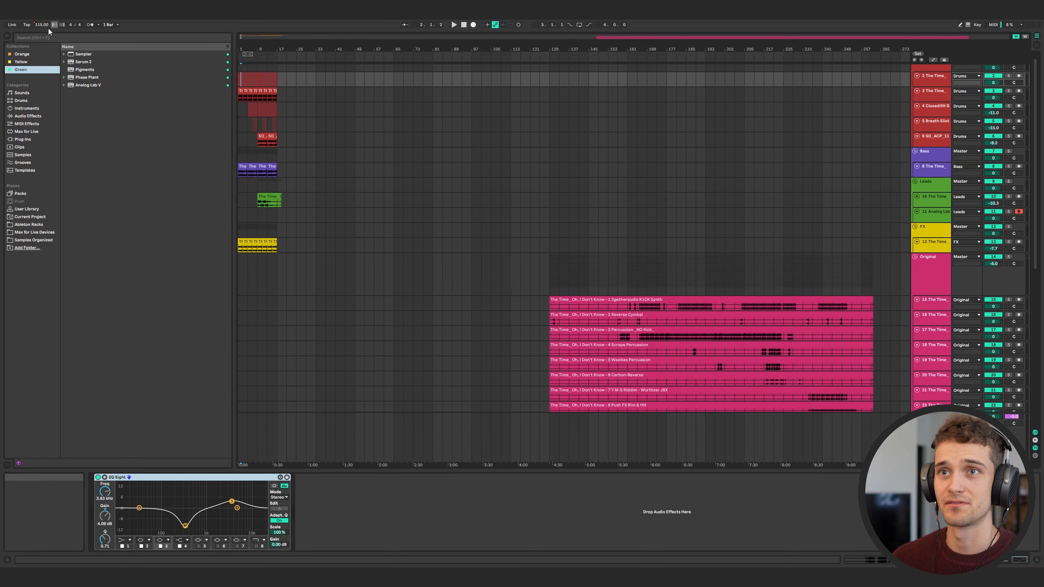
key(plus)
key(plus)
key(plus)
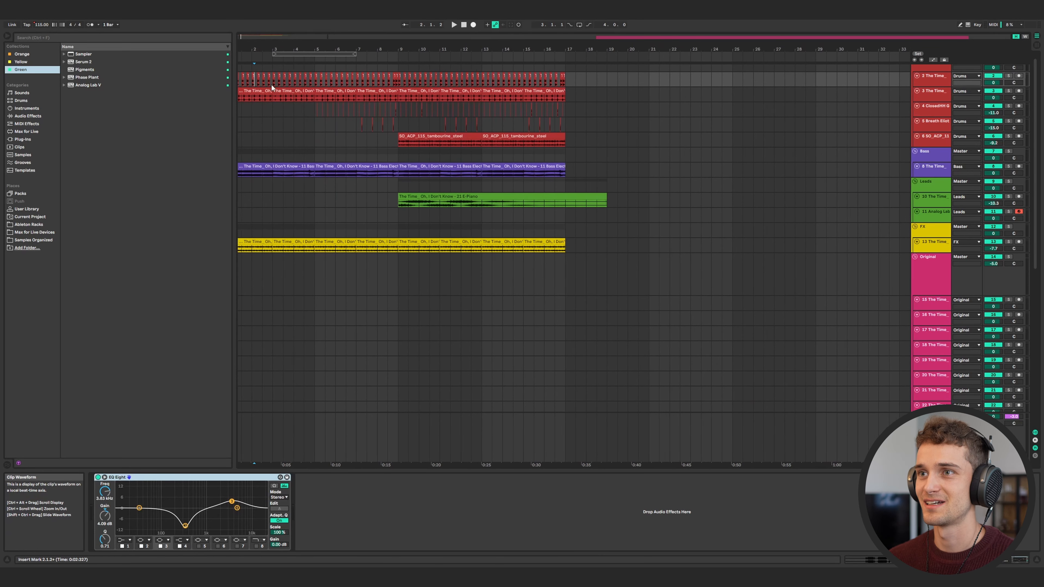
scroll(265, 84, left, 2)
key(minus)
key(minus)
key(minus)
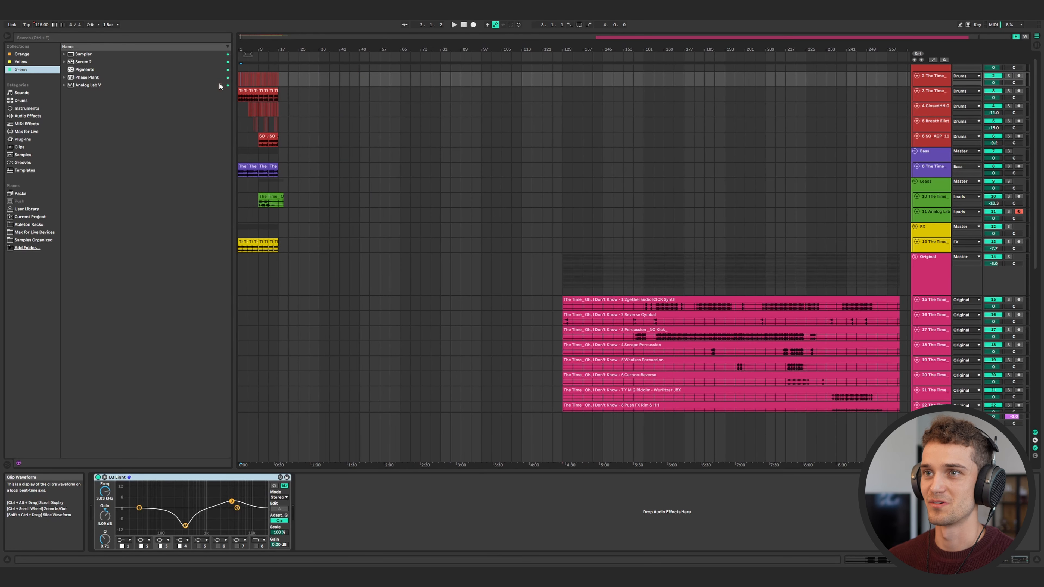
- Place the insert marker at bar 1 and solo the first track inside the Drums group
click(239, 81)
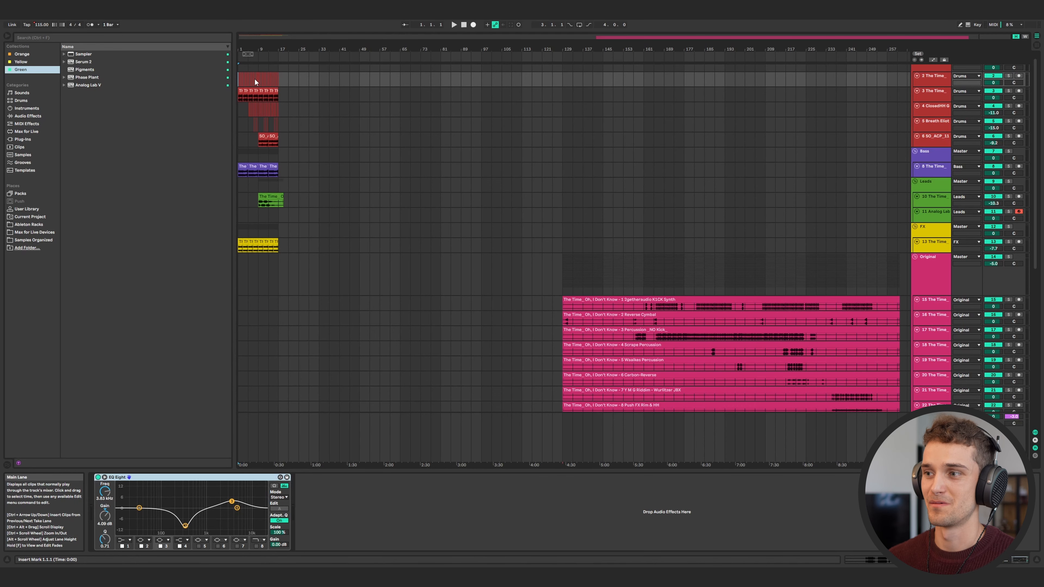
scroll(243, 79, up, 5)
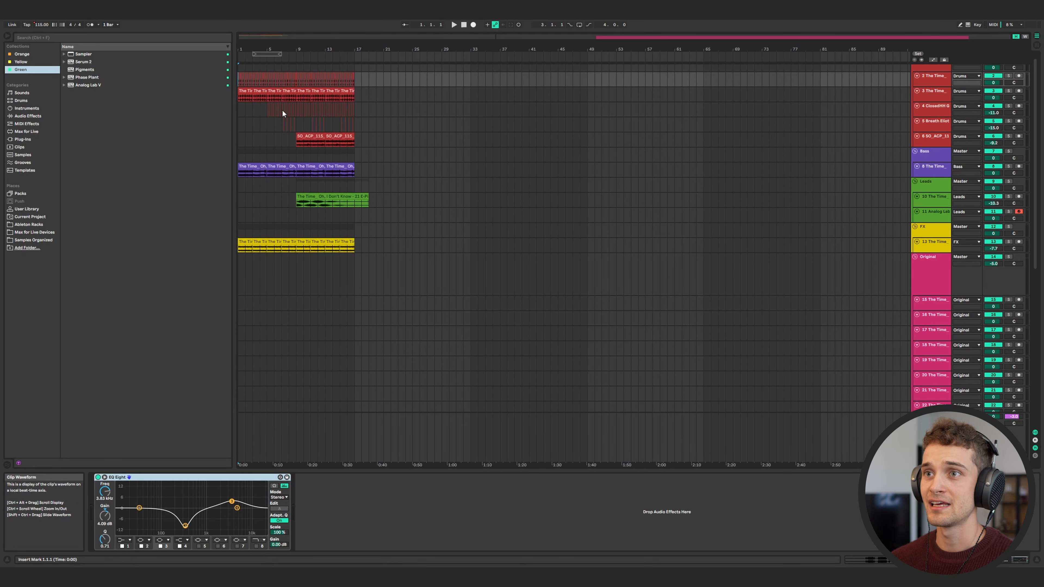
click(936, 84)
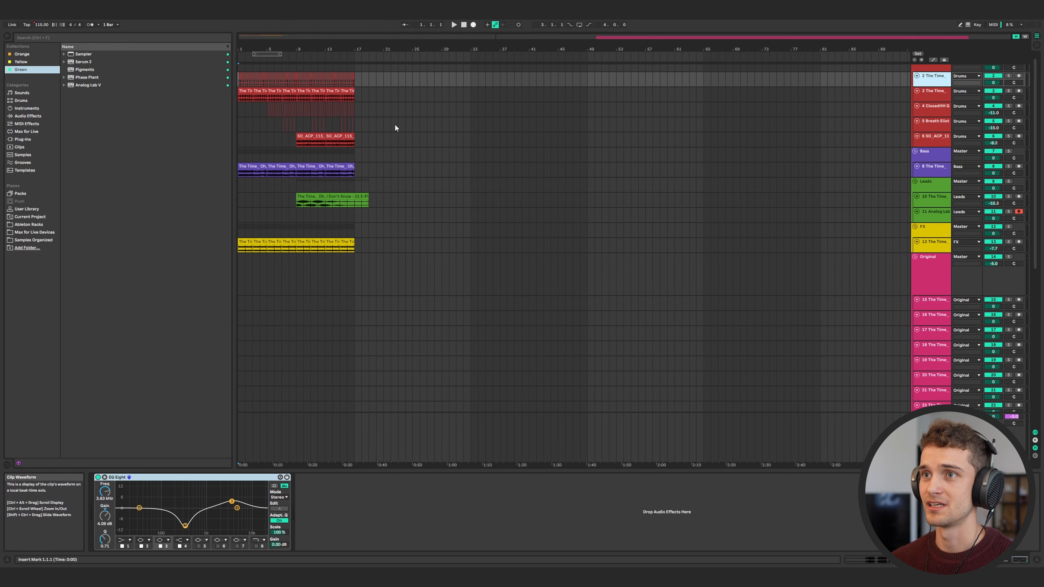
click(1008, 76)
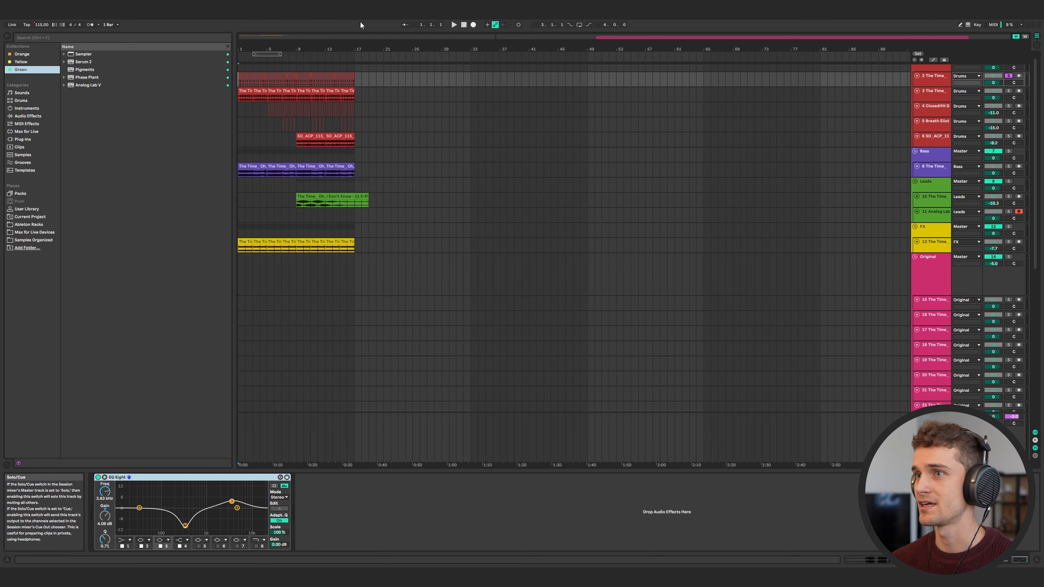
- Play the soloed kick track from bar 1 for about two bars, then stop playback
scroll(252, 82, up, 5)
scroll(257, 87, down, 10)
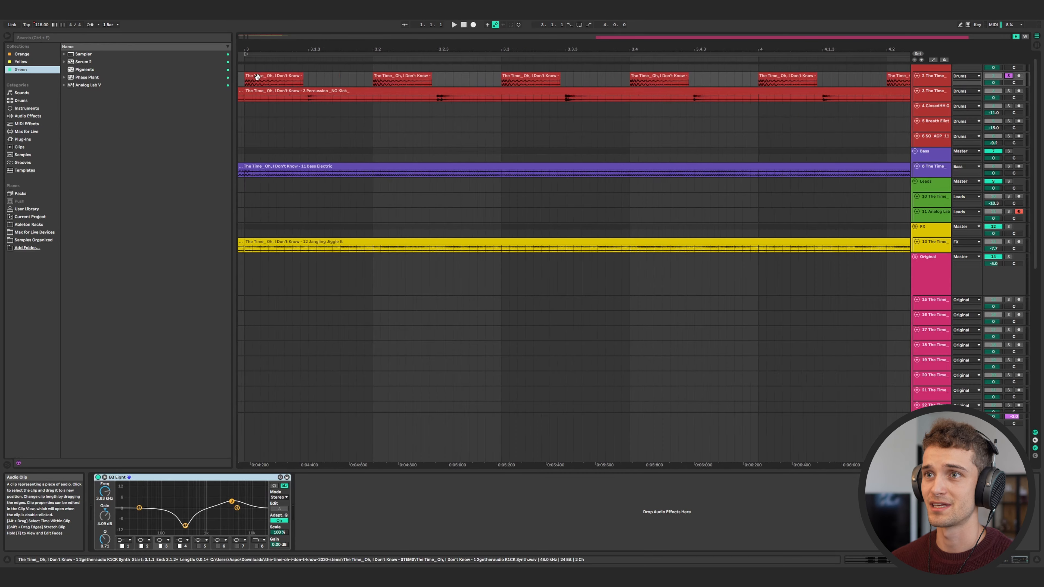
click(639, 306)
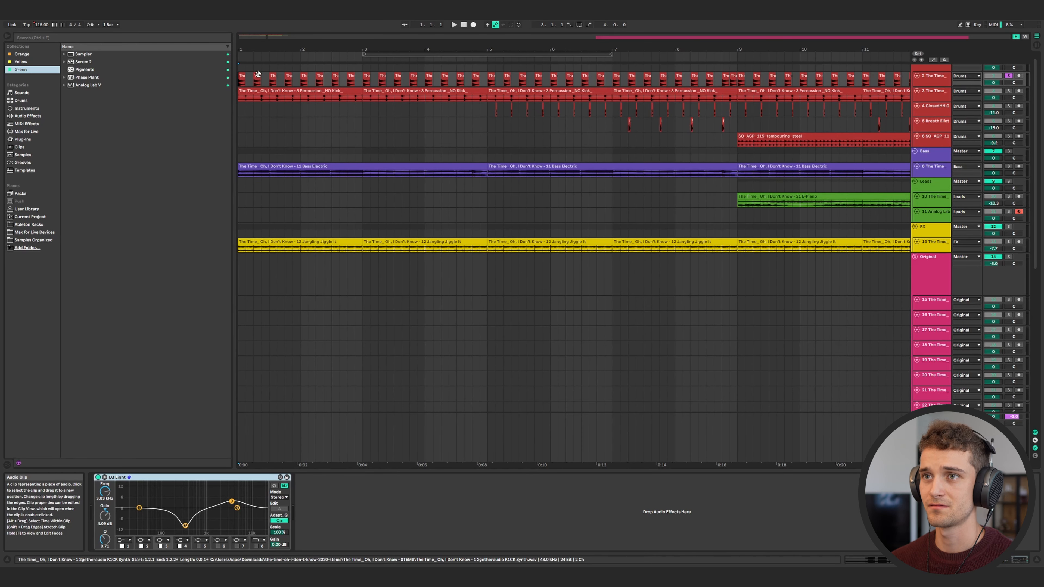
key(space)
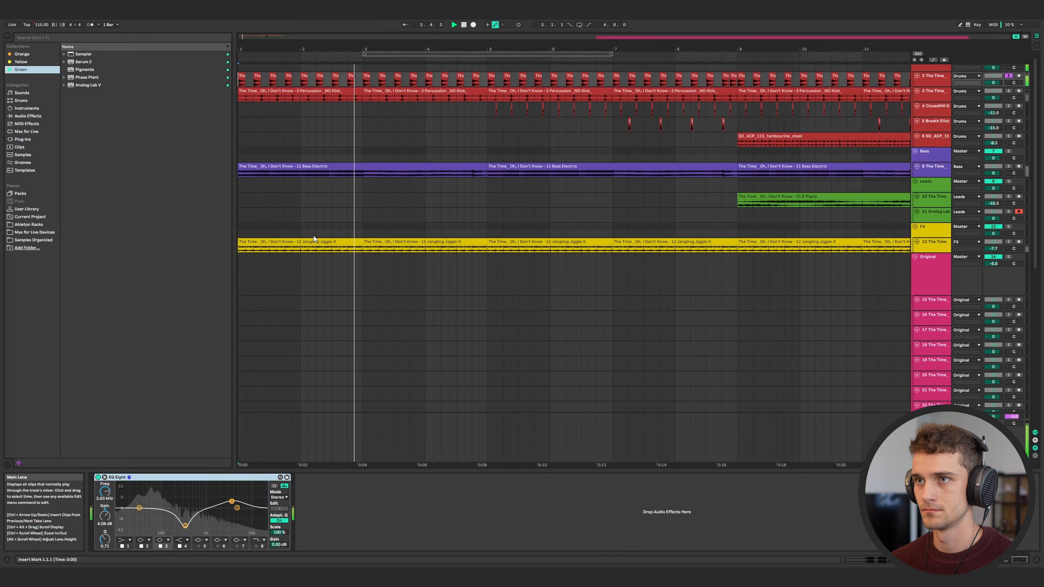
key(space)
- Solo the Percussion NO Kick track and play it from bar 1, adding the kick track to the solo
scroll(243, 105, up, 8)
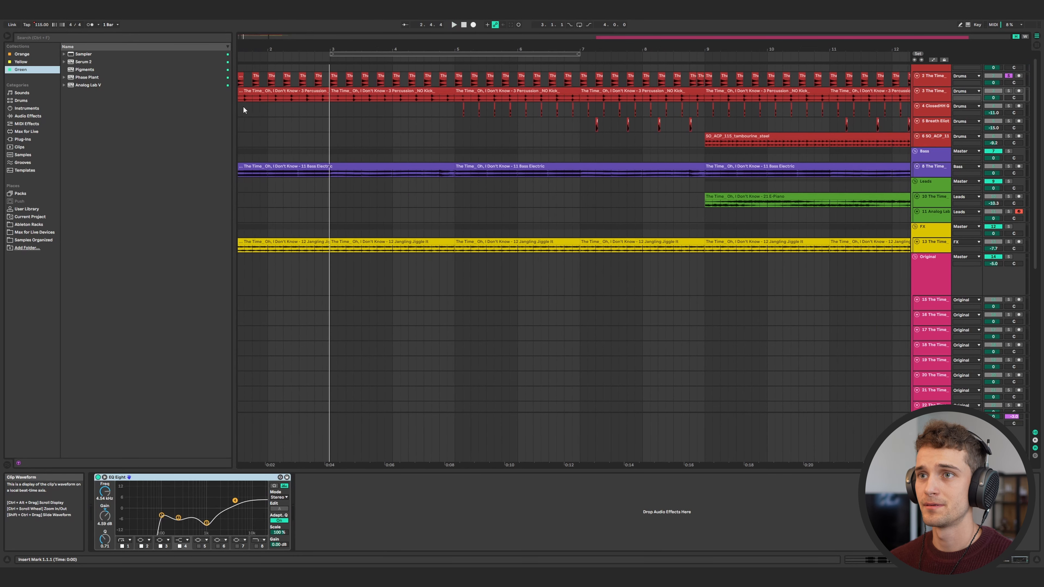
scroll(247, 102, left, 2)
scroll(245, 112, down, 8)
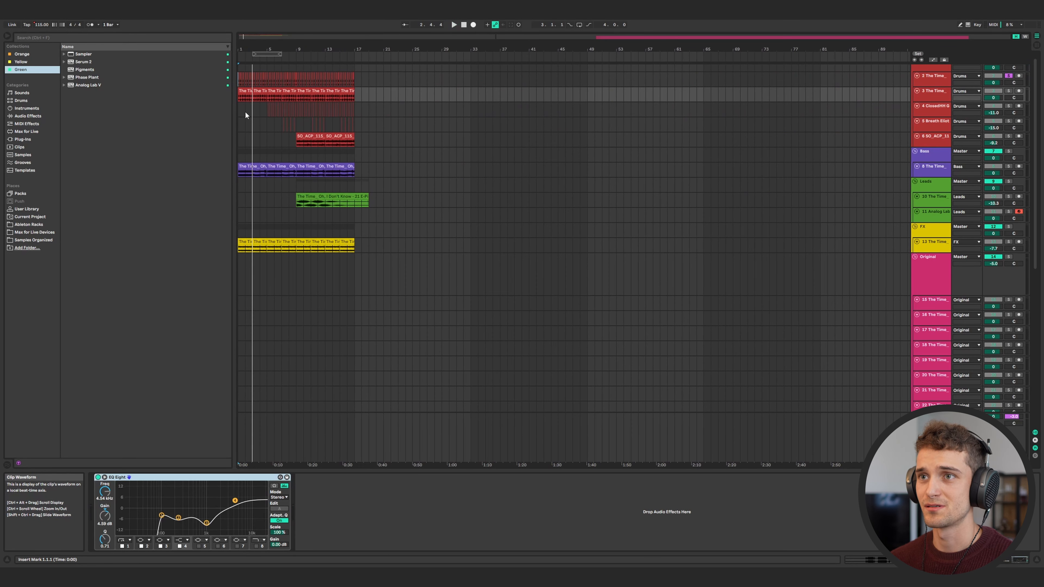
scroll(498, 269, down, 10)
scroll(855, 312, up, 10)
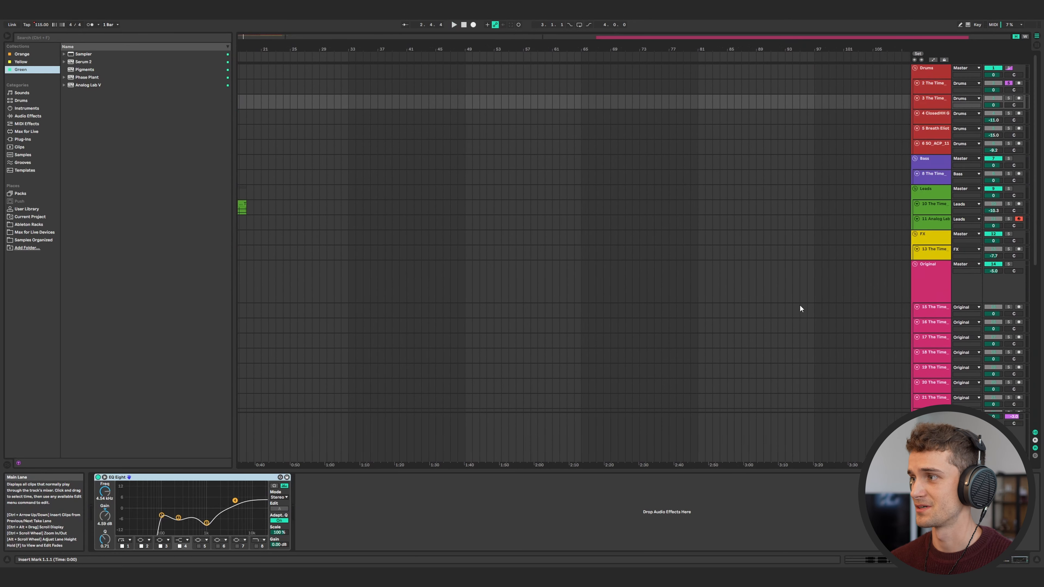
scroll(275, 70, up, 10)
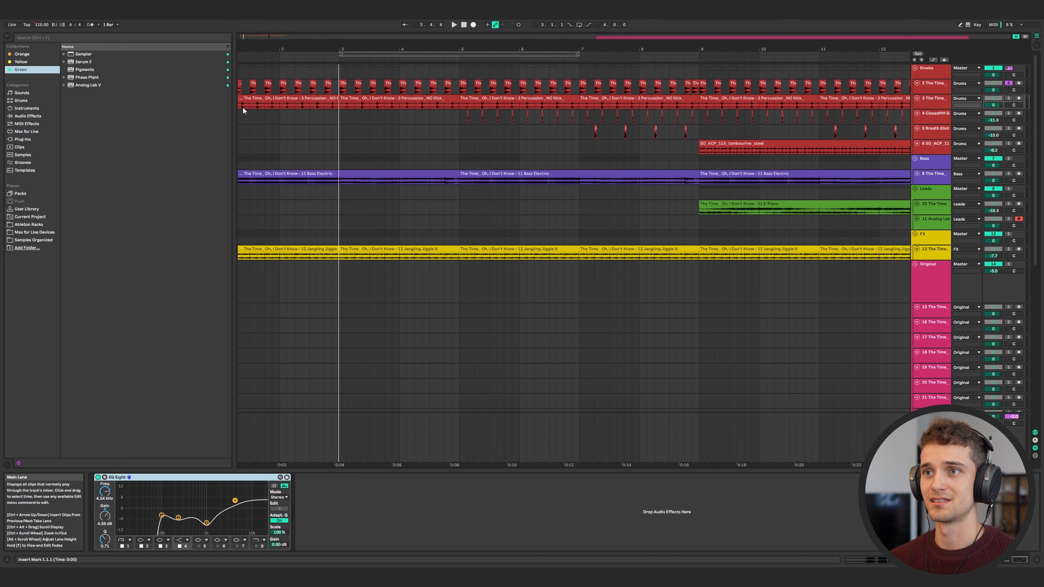
scroll(242, 106, up, 5)
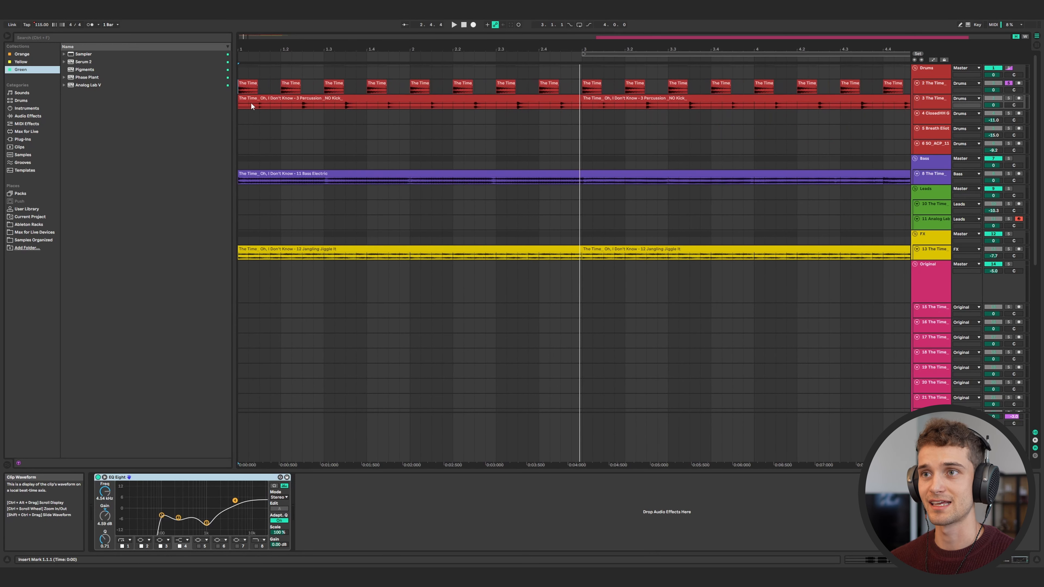
click(239, 104)
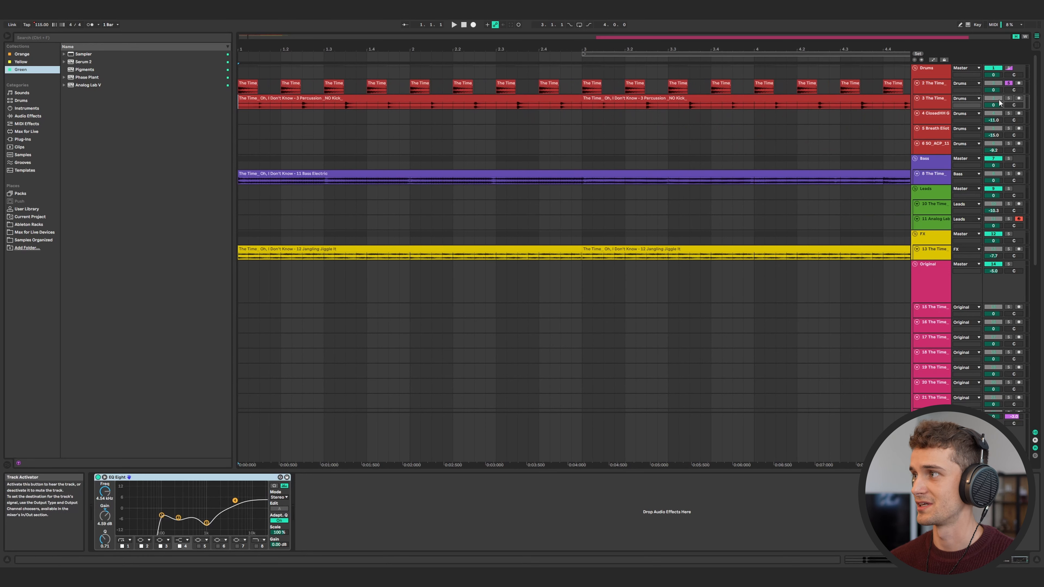
click(1009, 98)
key(space)
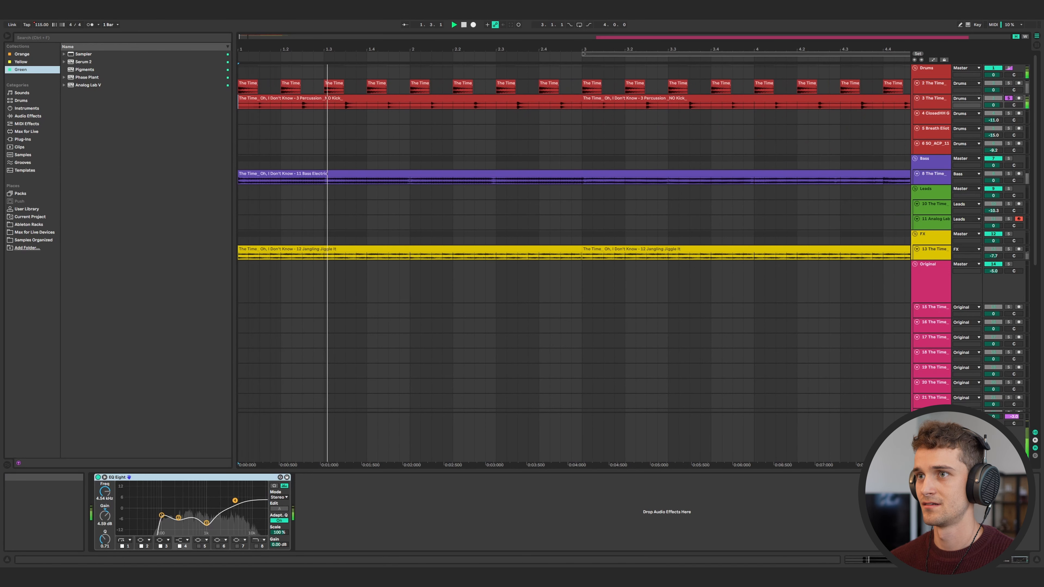
ctrl+click(1009, 83)
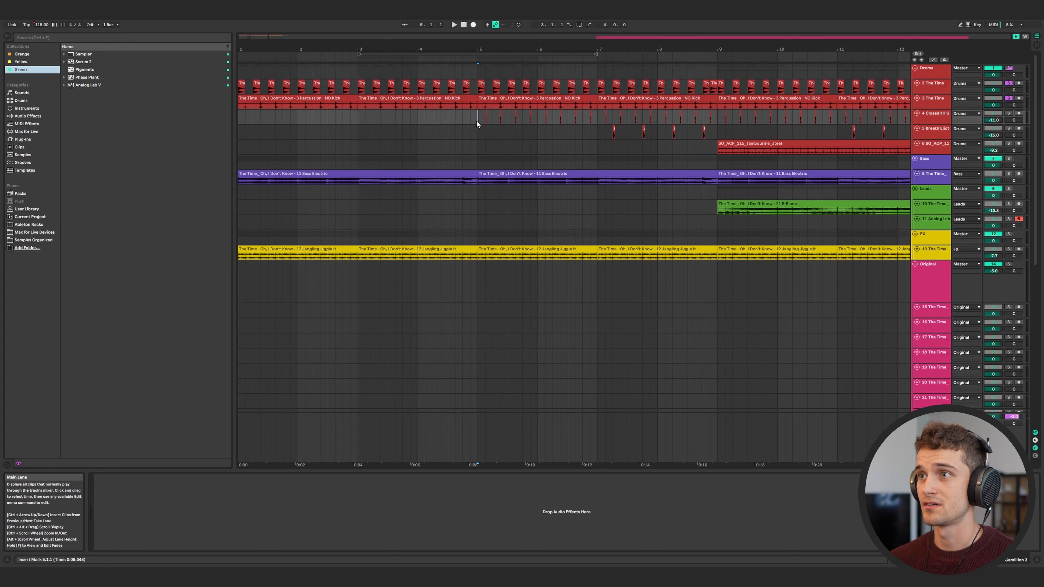
- Audition the closed hi-hat track soloed from bar 5 and the Breath track soloed from bar 7
click(1008, 113)
key(space)
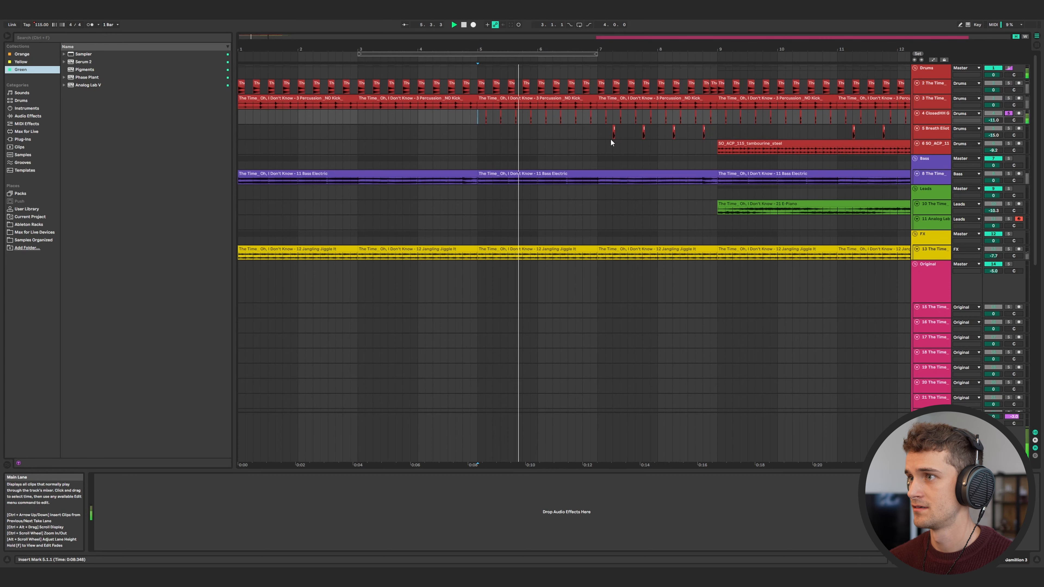
click(599, 132)
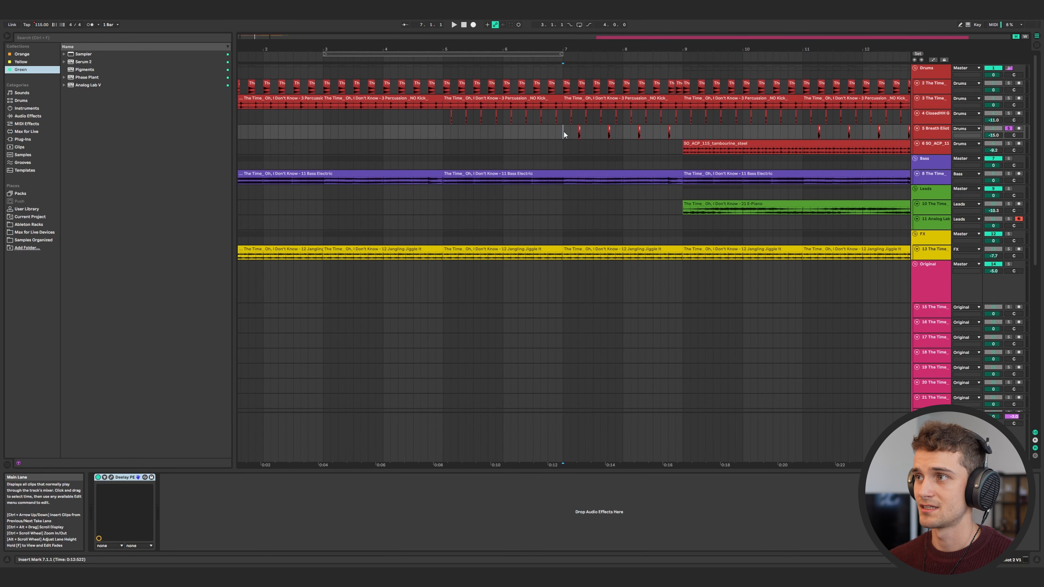
key(space)
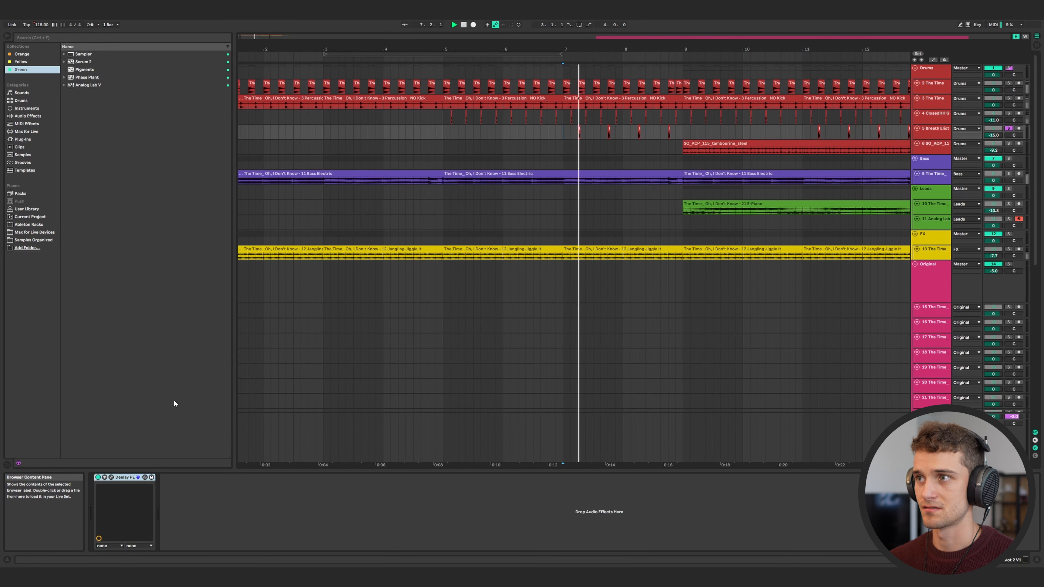
- View the Breath track's Deelay plug-in window, close it and select the track's hits from bar 11 to bar 13
click(111, 478)
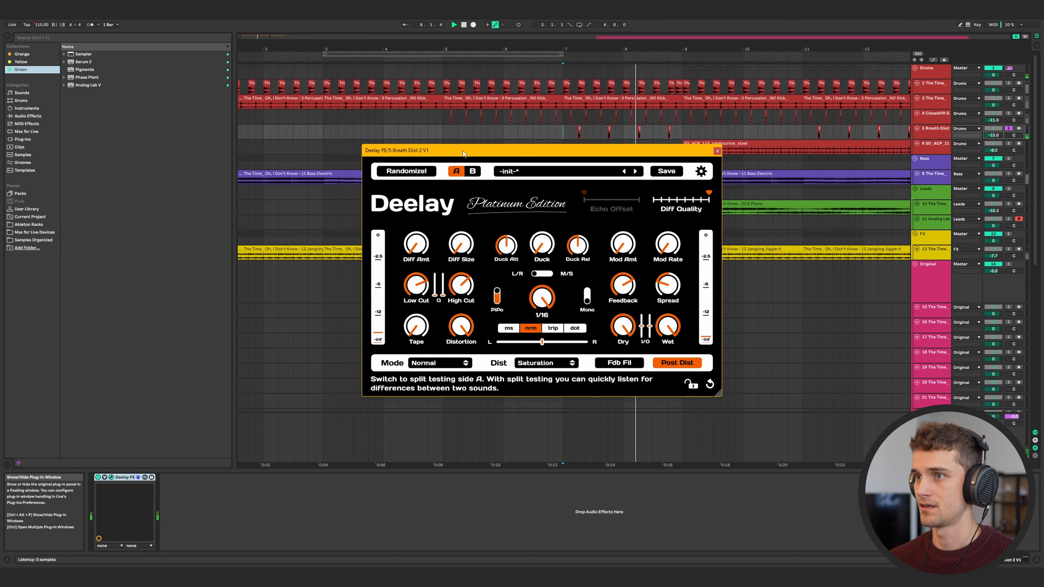
key(ctrl+alt+p)
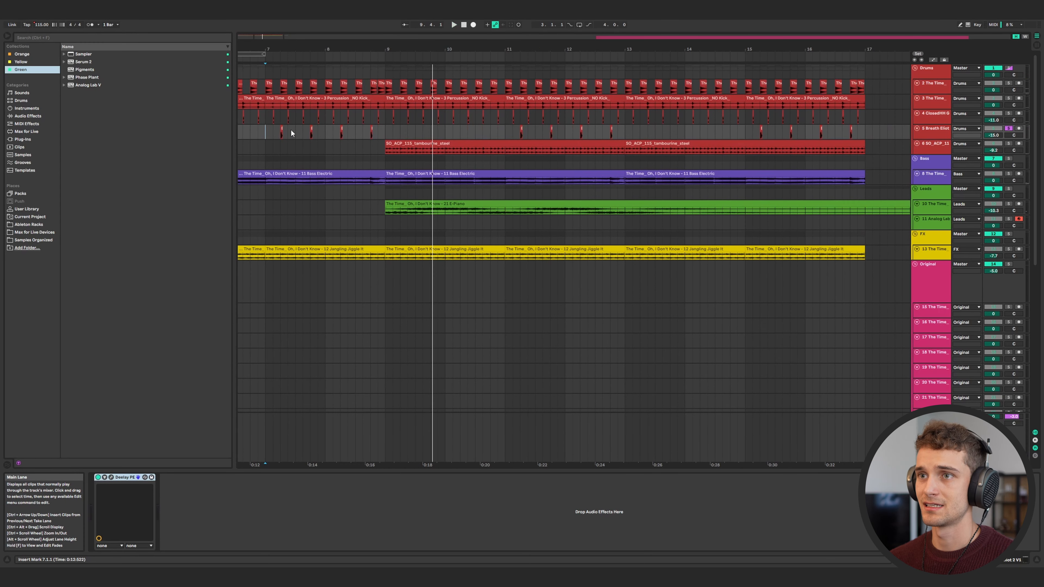
drag(263, 132, 318, 131)
drag(385, 131, 619, 134)
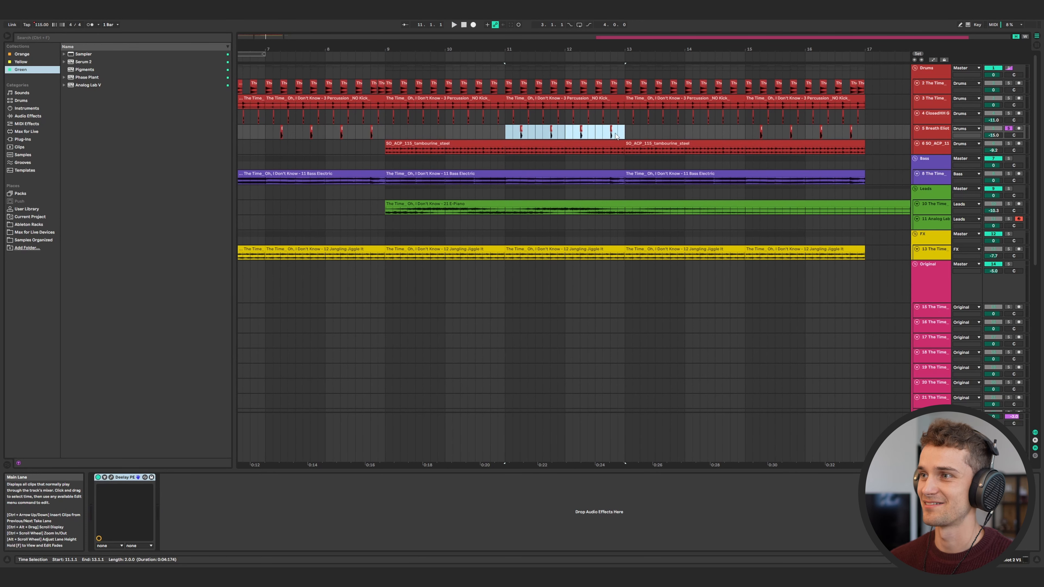
- Solo the tambourine track and play it from bar 9, then stop playback
scroll(615, 134, down, 4)
click(404, 148)
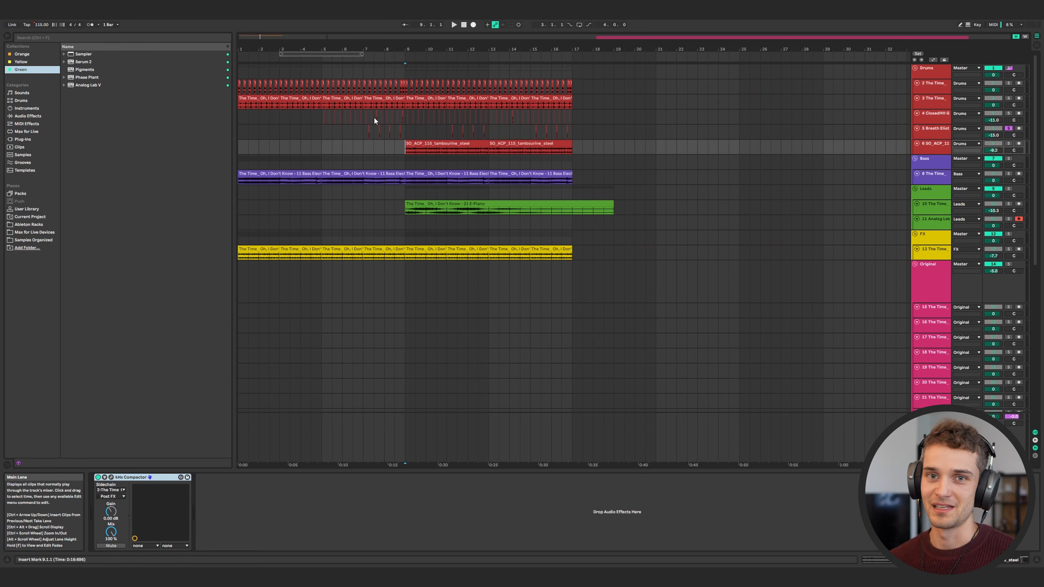
key(space)
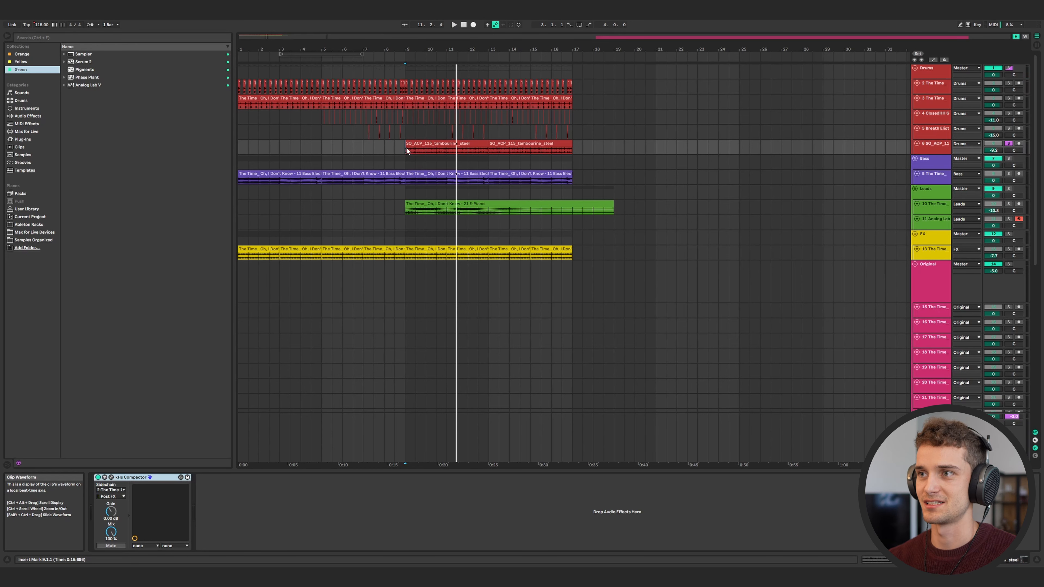
- Select the Bass Electric track in the Bass group and solo it
click(266, 185)
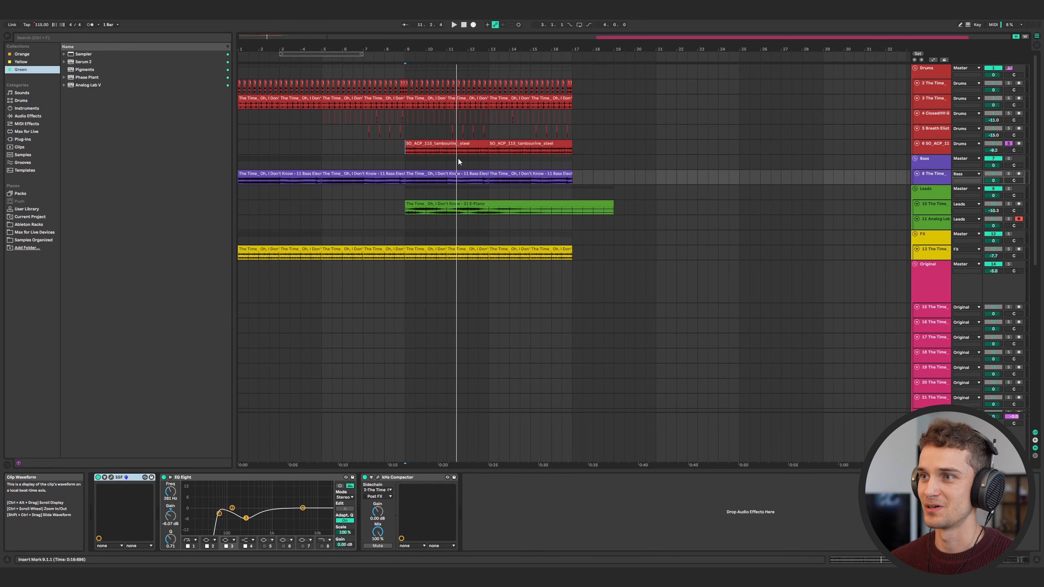
scroll(576, 160, down, 1)
scroll(433, 181, up, 1)
click(935, 175)
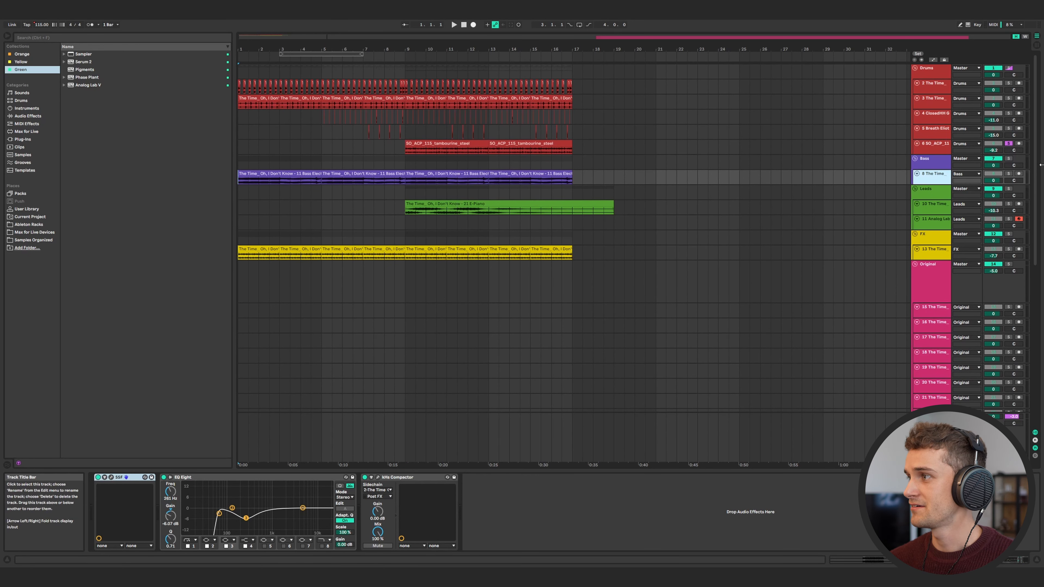
click(1008, 173)
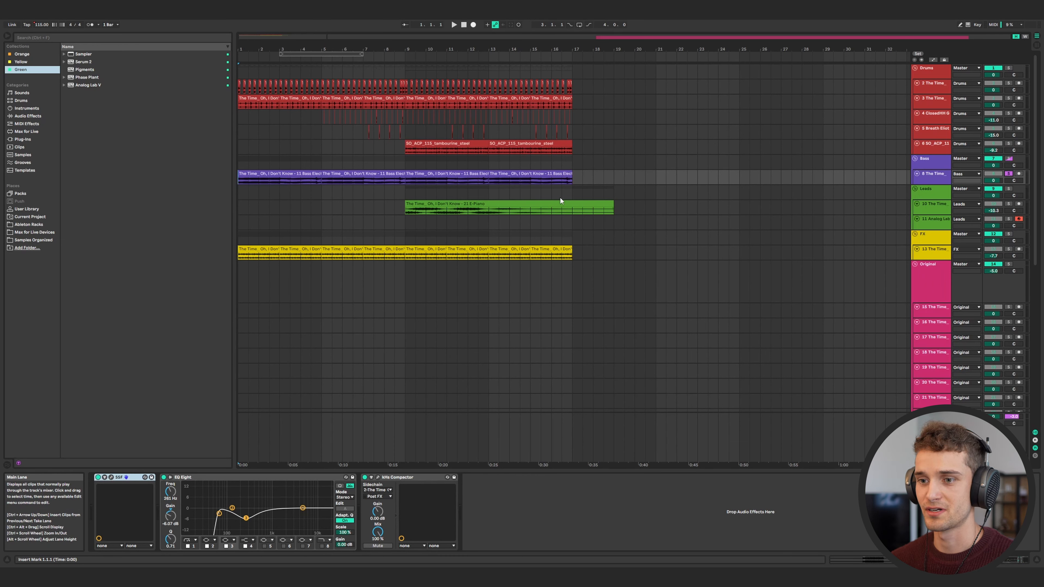
- Play the soloed bass from bar 1 and open its SSF plug-in window to view the settings
drag(321, 181, 241, 179)
click(239, 180)
key(space)
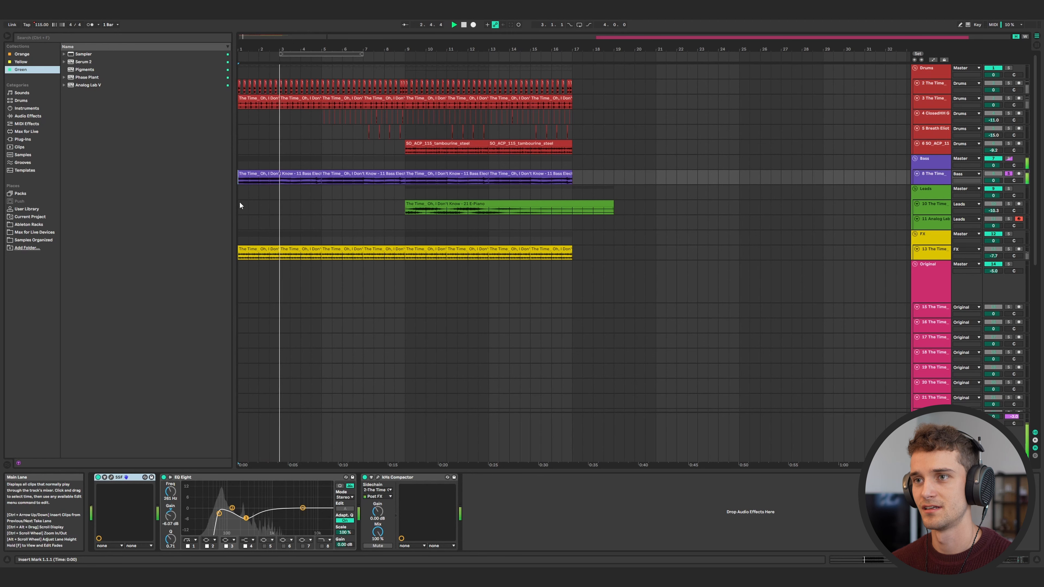
click(111, 480)
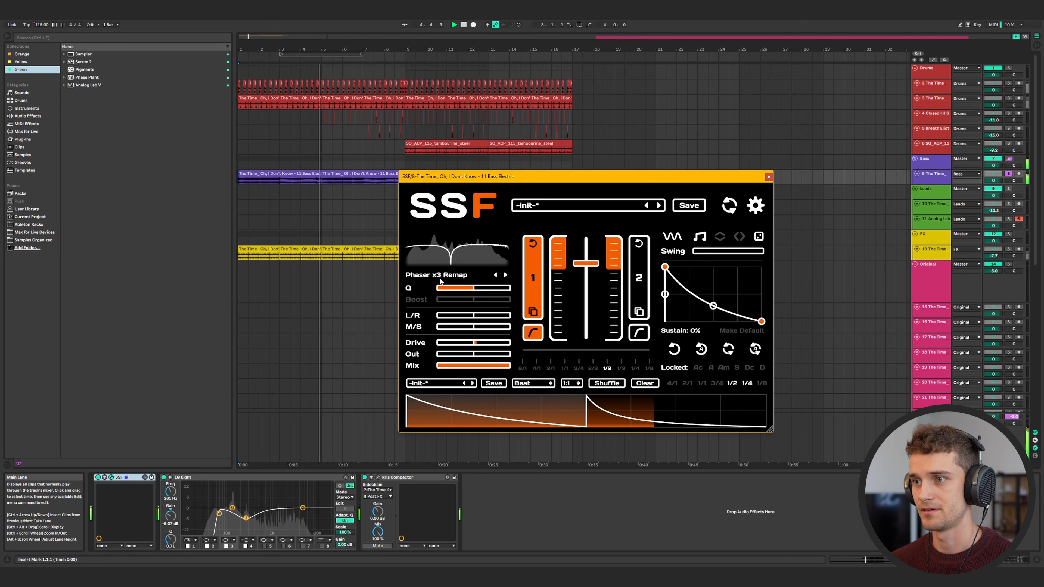
drag(559, 173, 615, 119)
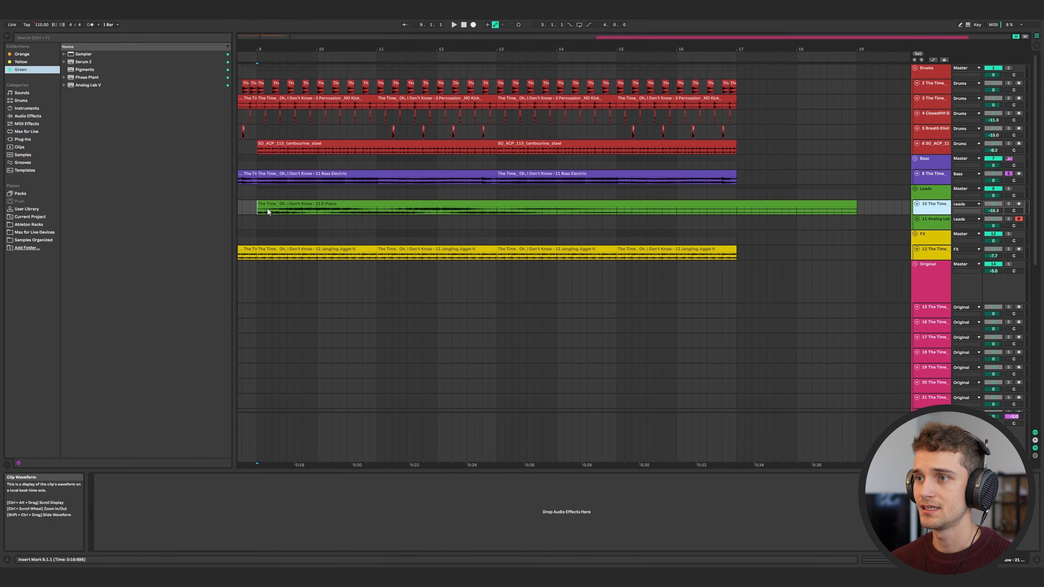
- Solo the E-Piano track in the Leads group and play its clip from bar 9, then stop playback
scroll(268, 209, down, 4)
scroll(270, 206, left, 2)
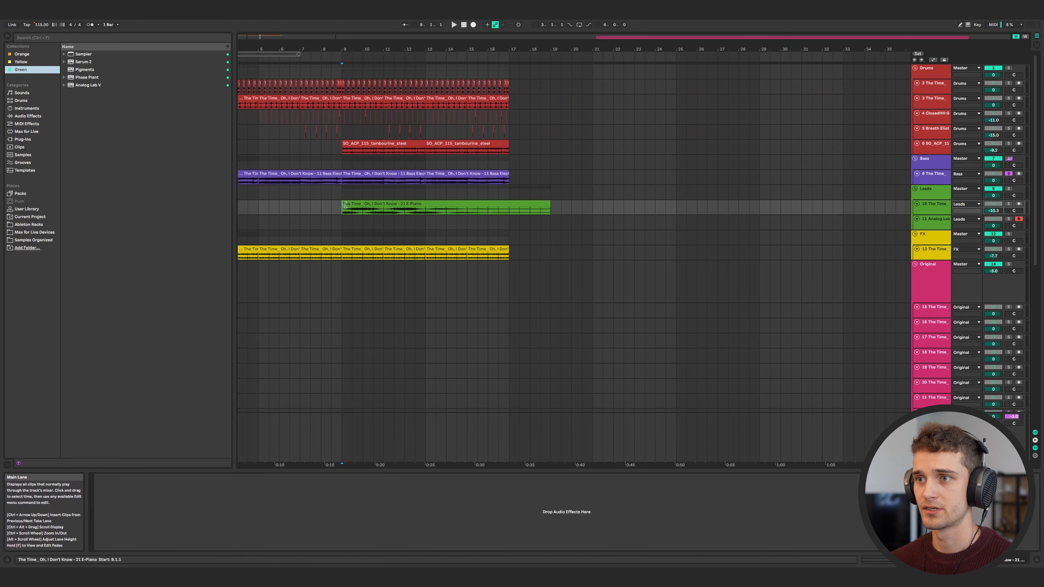
scroll(302, 203, down, 5)
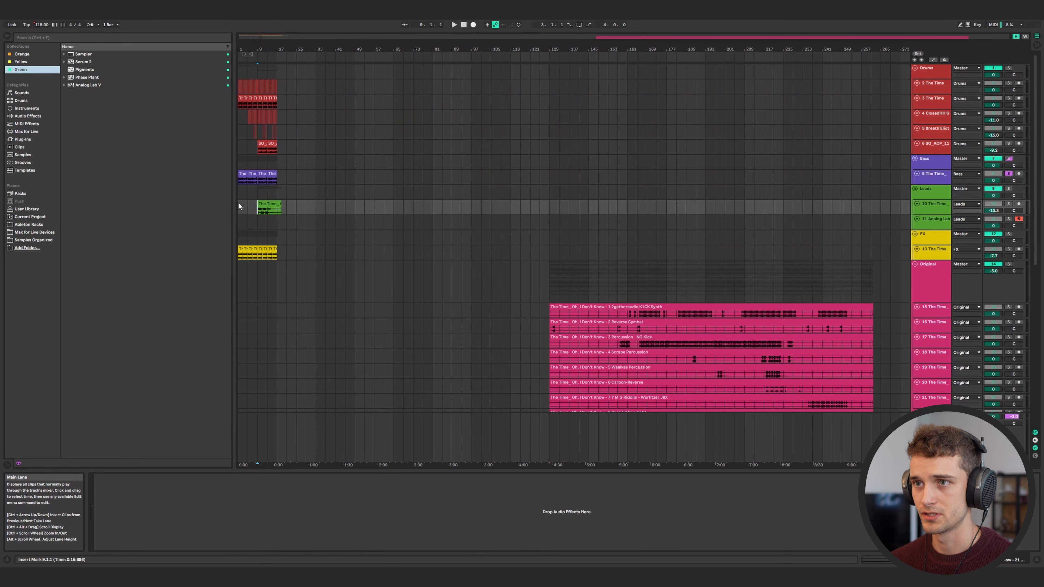
key(space)
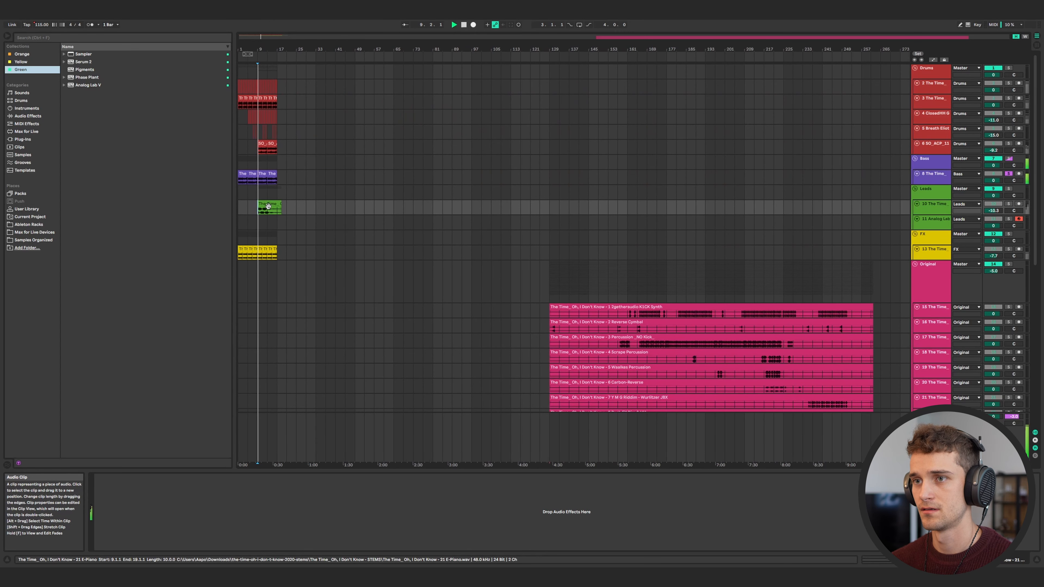
click(1011, 204)
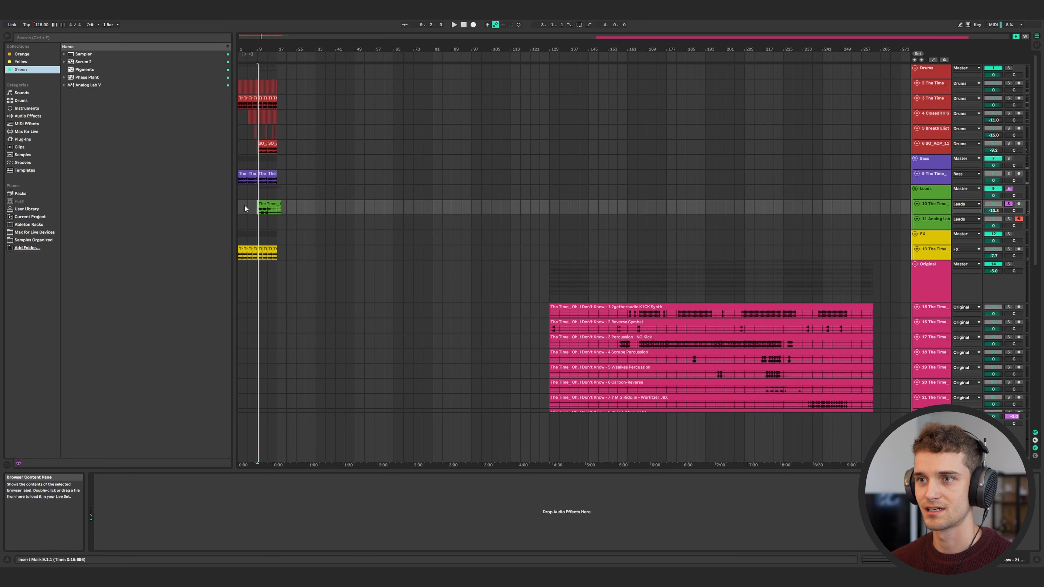
click(258, 208)
key(space)
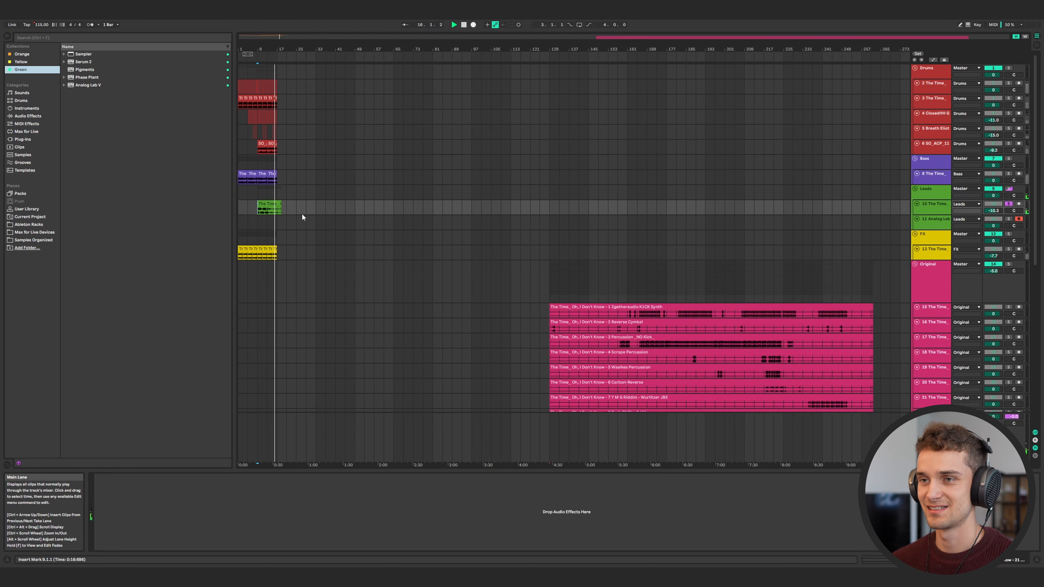
click(277, 214)
- Solo the 10 Voltage stem in the Original group and play it from where its audio begins, just after bar 141
scroll(272, 185, down, 5)
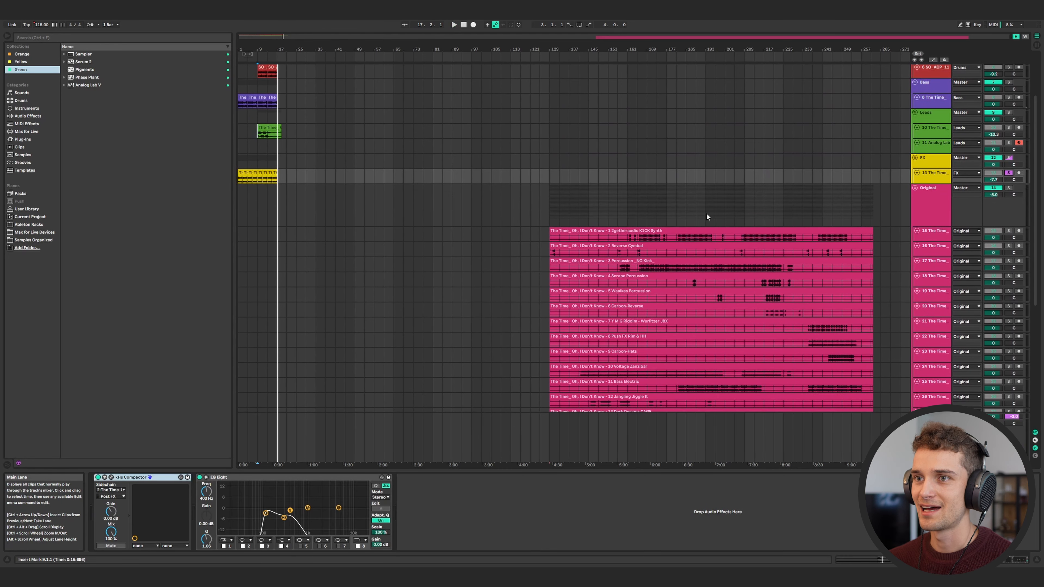
click(578, 237)
scroll(579, 243, up, 10)
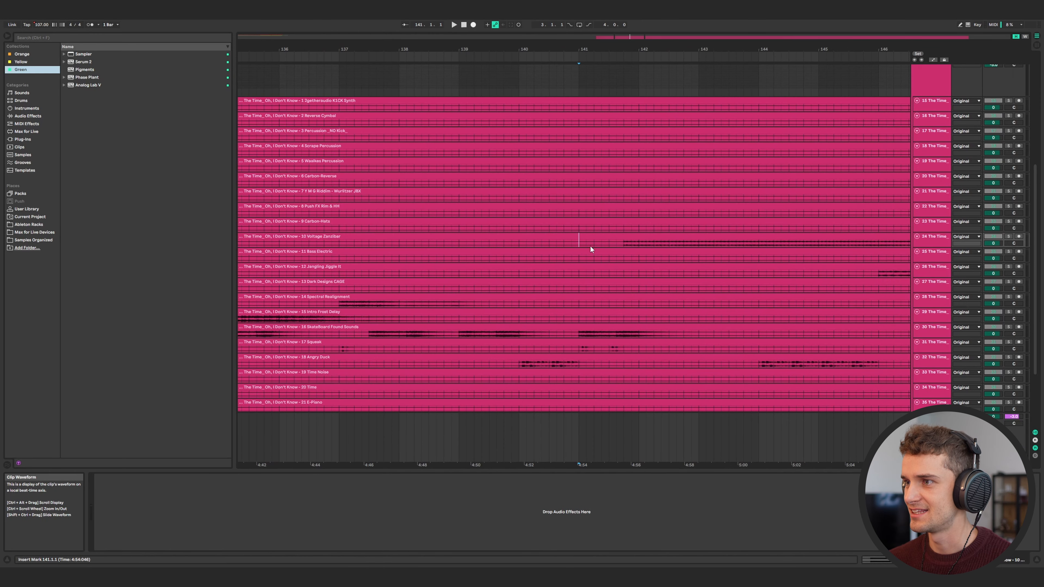
click(624, 245)
key(space)
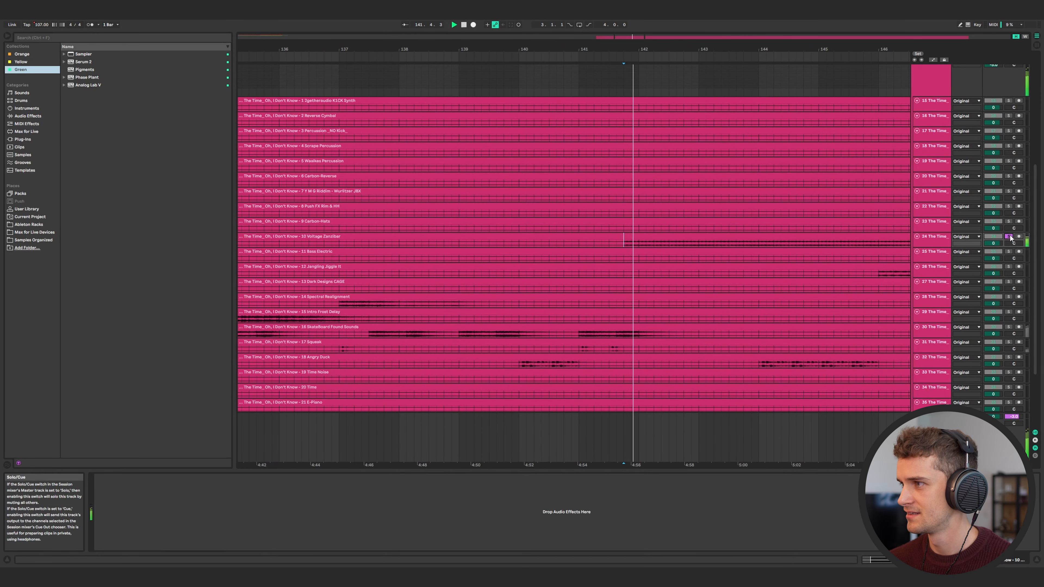
click(1010, 237)
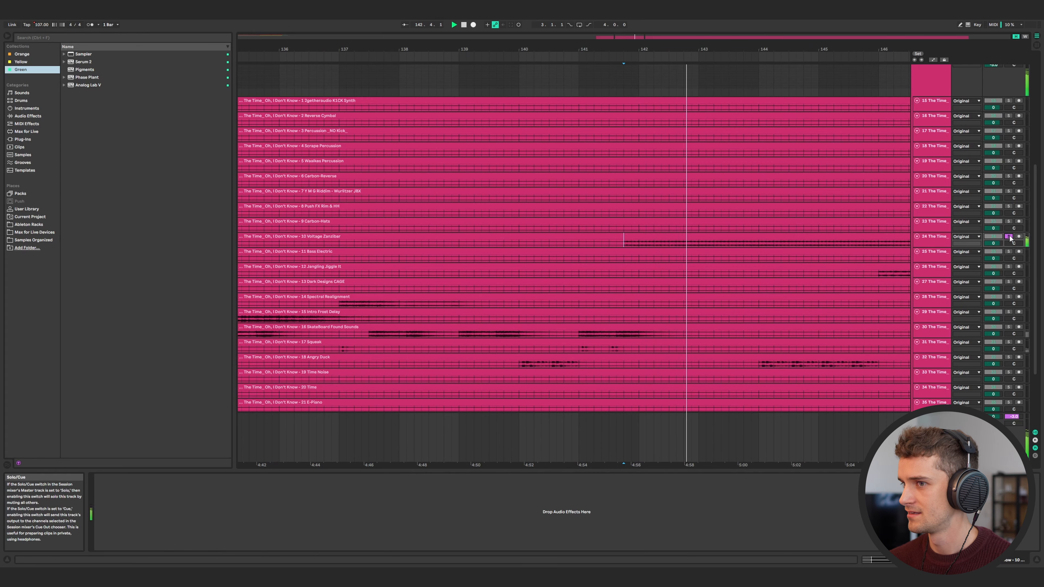
- Place the insert marker at bar 146 on the Jangling Jiggle stem in the Original group
scroll(805, 243, down, 2)
click(827, 218)
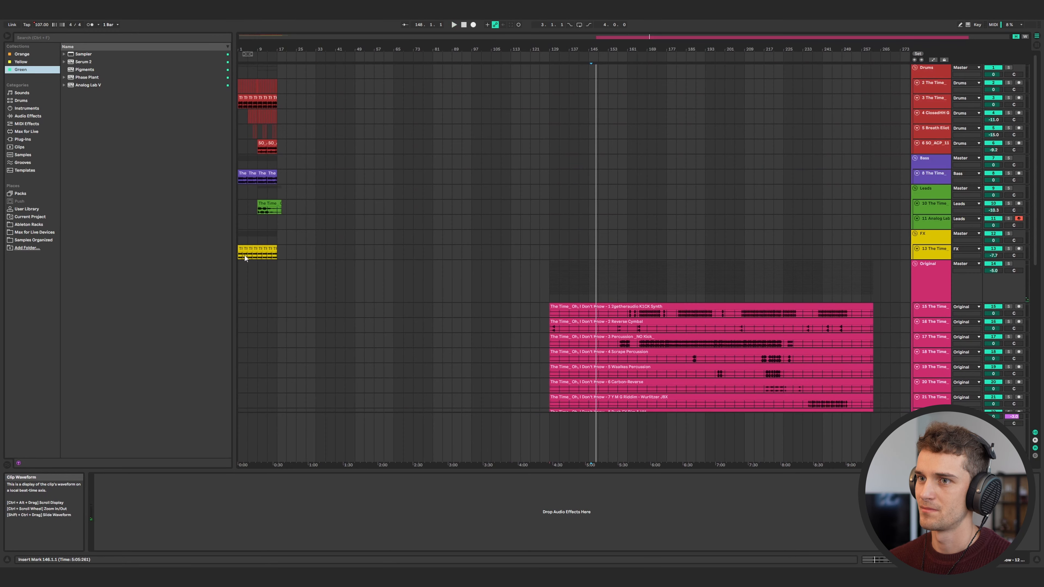
- Solo the Jangling Jiggle track in the FX group and play it from bar 1
click(239, 256)
scroll(239, 255, up, 5)
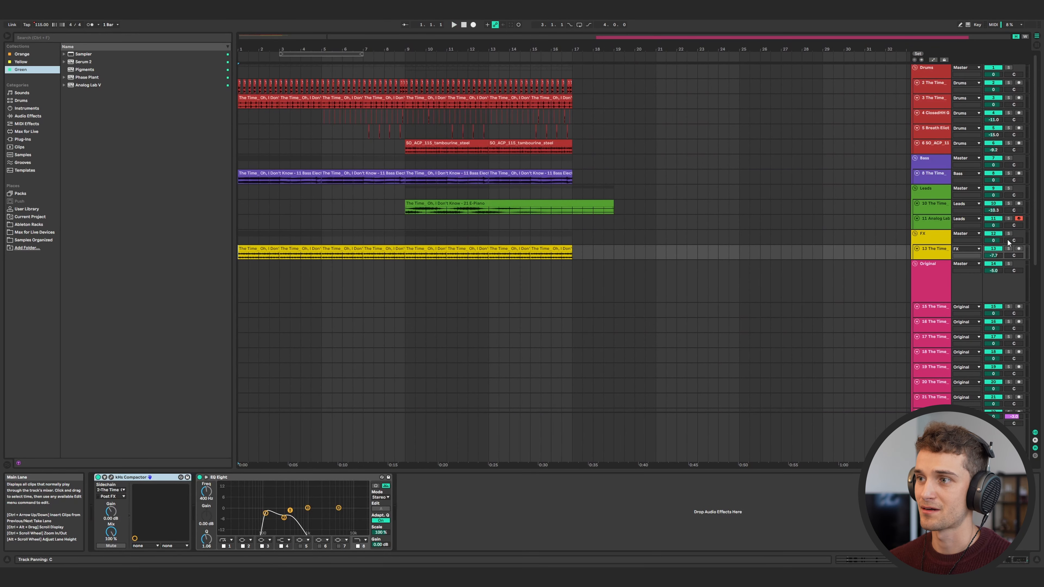
click(1002, 253)
click(1007, 249)
key(space)
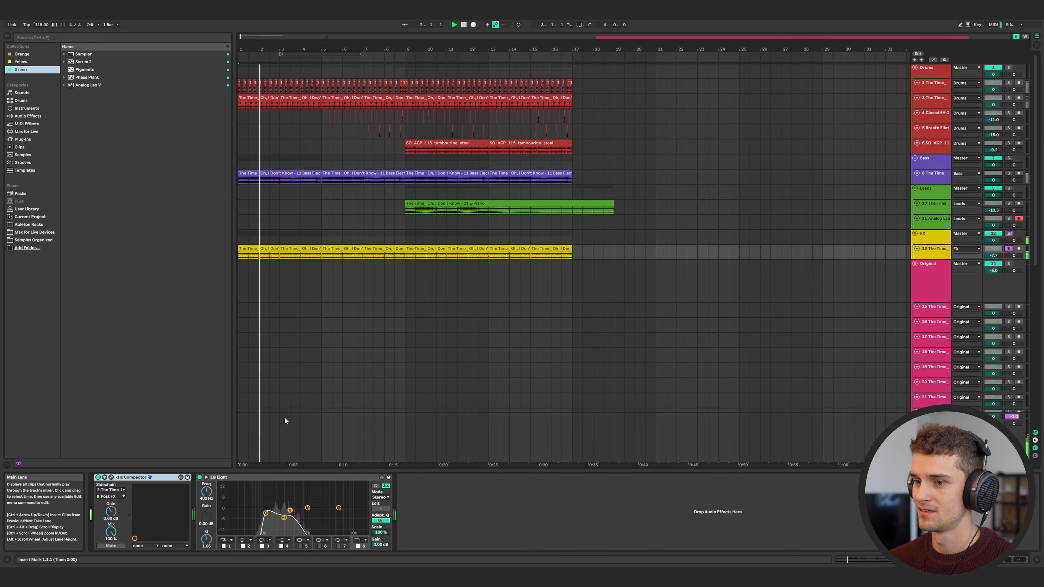
- Examine the Jangling Jiggle clip's audio settings and its device chain, and place the insert marker at bar 9
double_click(252, 249)
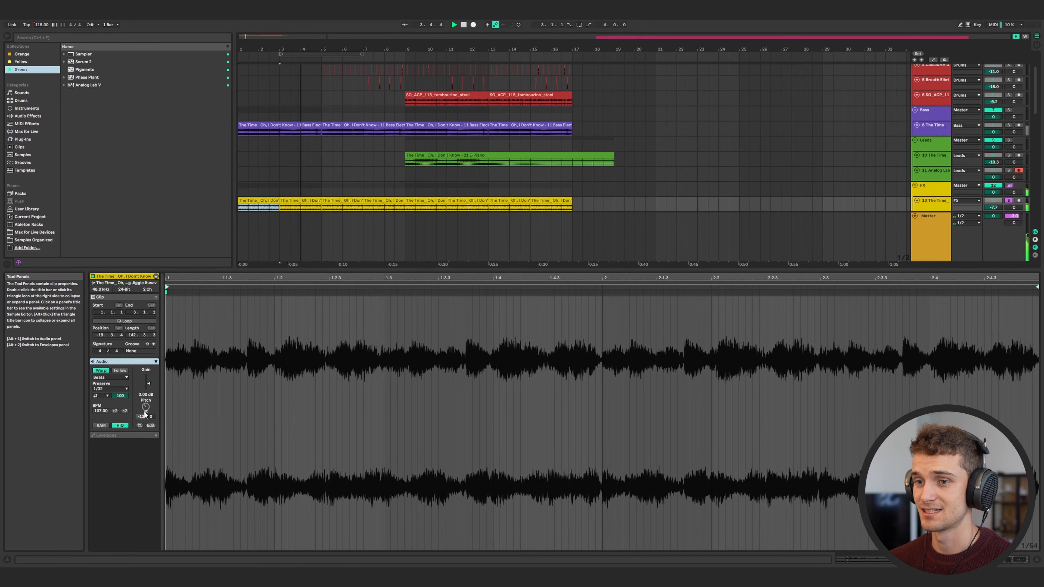
key(shift+Tab)
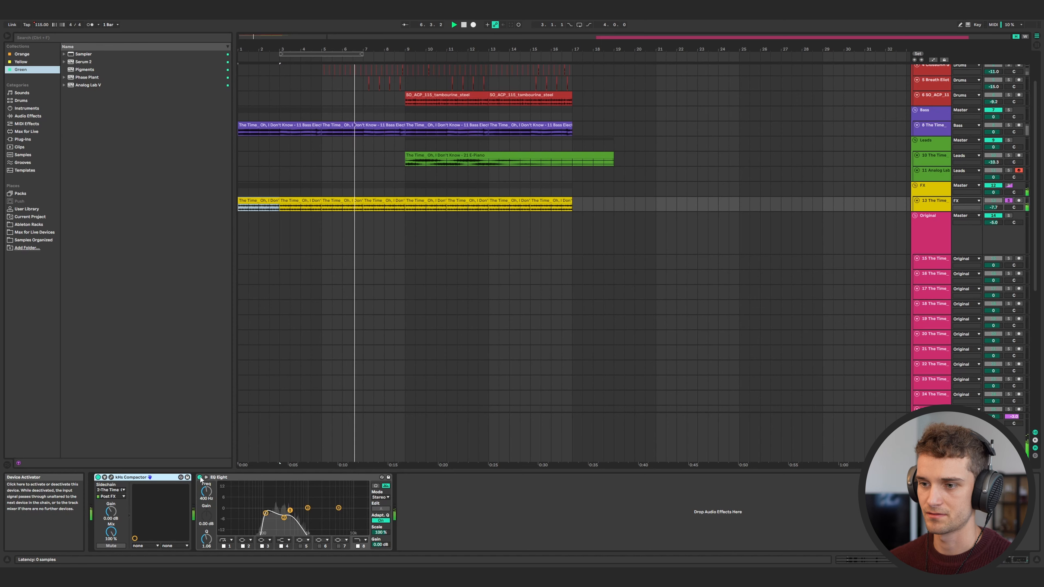
scroll(407, 238, up, 3)
click(407, 238)
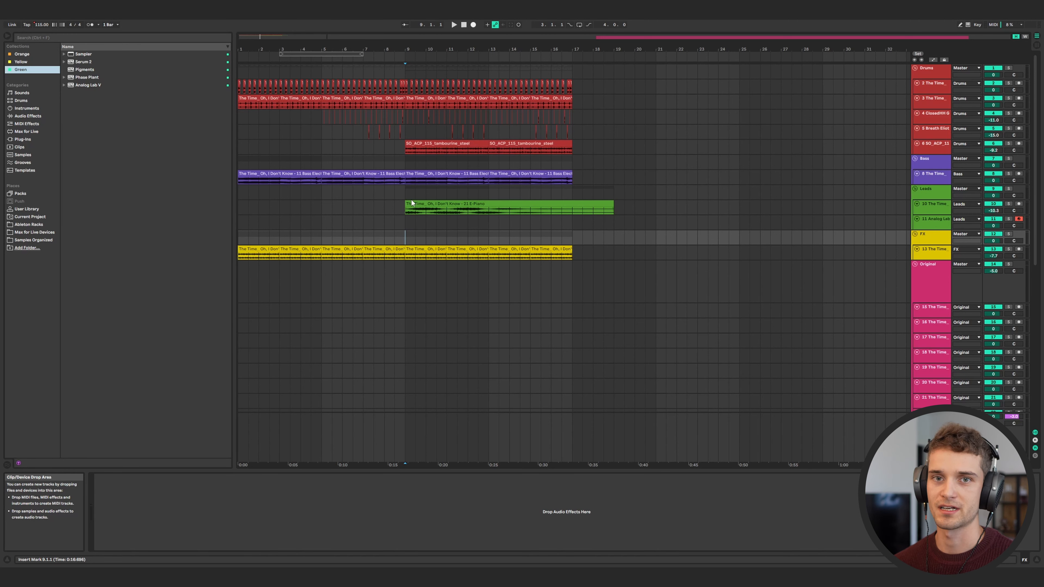
- Solo the 9 Carbon-Hats stem in the Original group and play it from where its audio begins, around bar 243
key(w)
scroll(509, 261, down, 10)
scroll(508, 261, up, 5)
scroll(510, 260, down, 5)
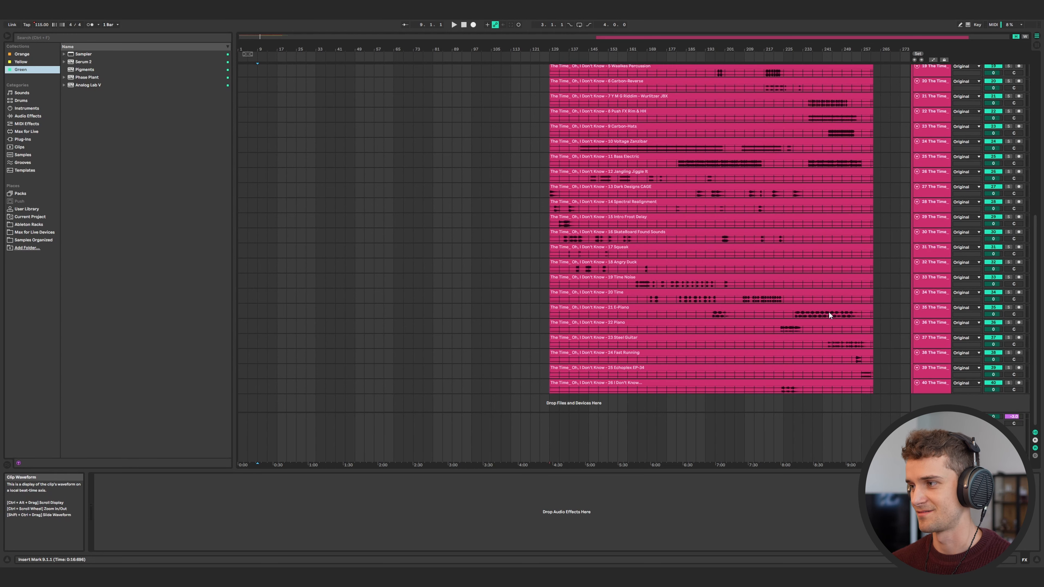
scroll(836, 252, up, 5)
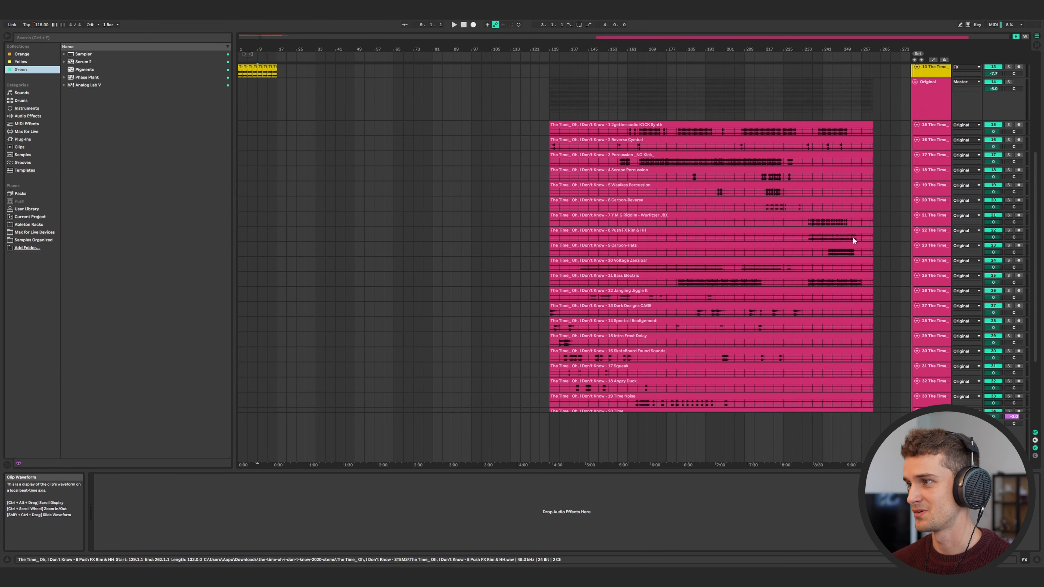
scroll(834, 253, up, 4)
click(744, 255)
scroll(743, 254, down, 12)
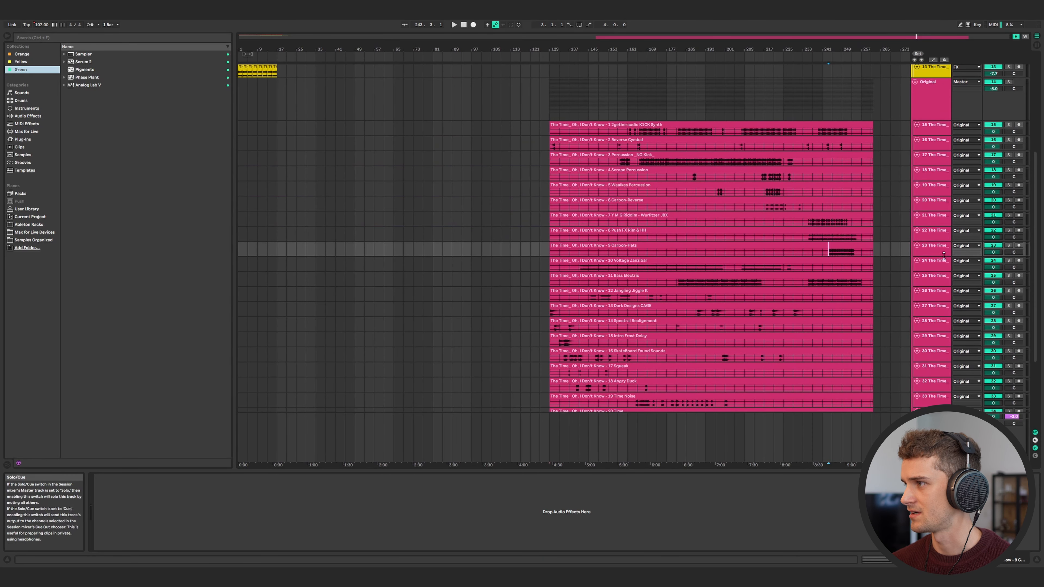
click(1010, 246)
key(space)
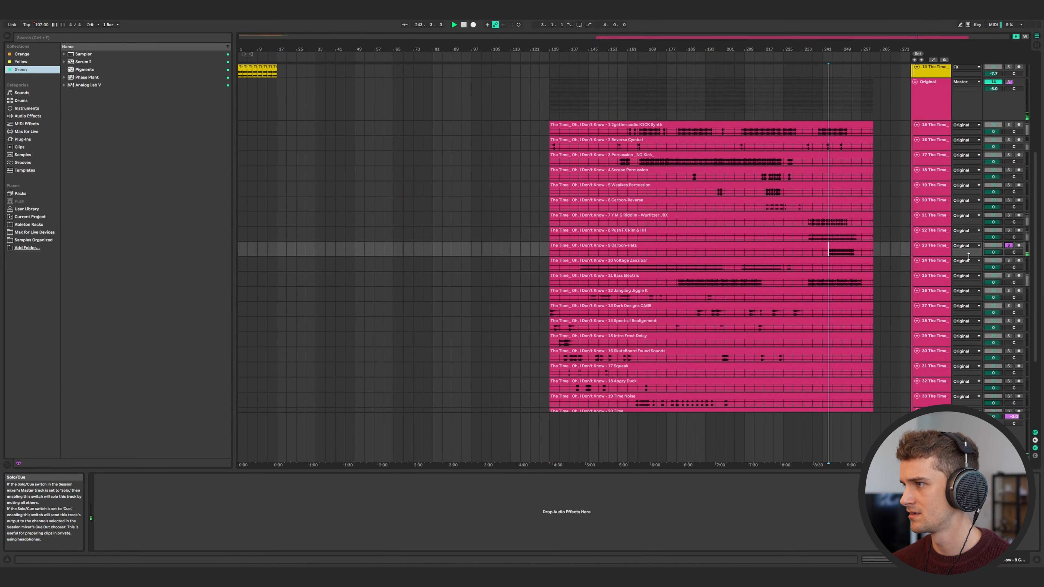
- Unsolo 9 Carbon-Hats and solo the 8 Push FX Rim & HH stem during playback
scroll(873, 259, up, 6)
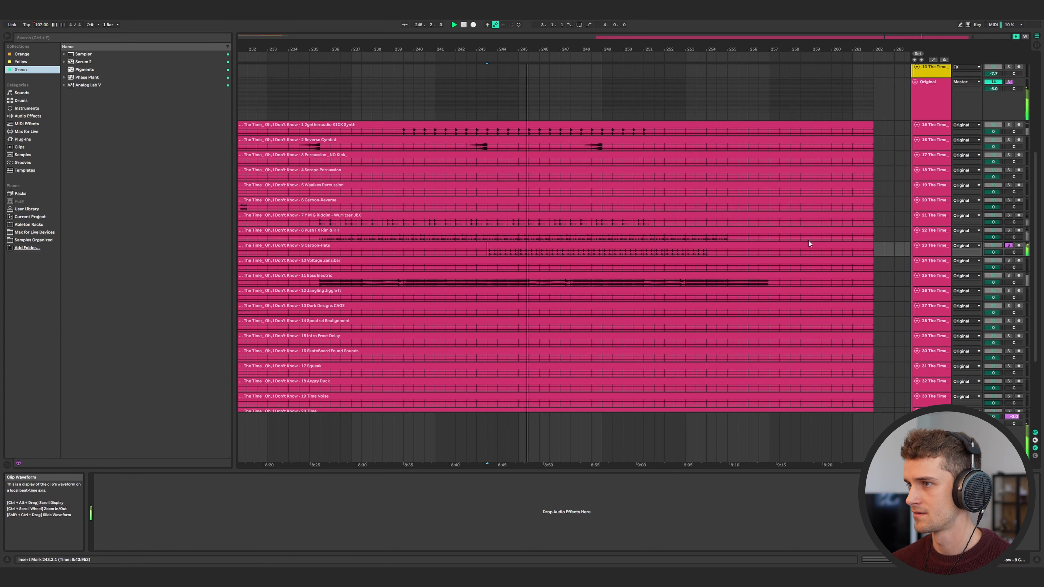
click(1009, 246)
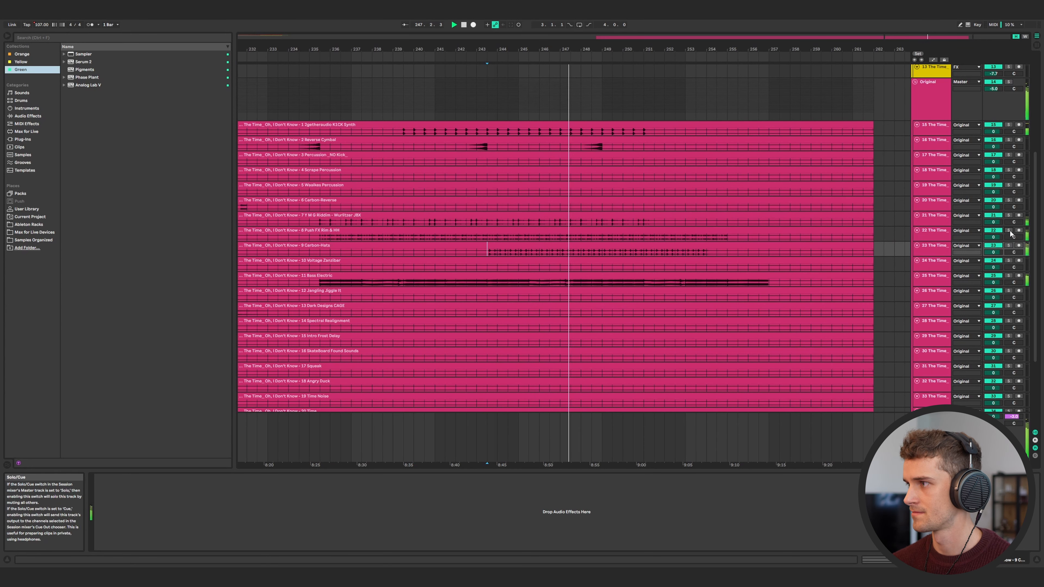
click(1009, 231)
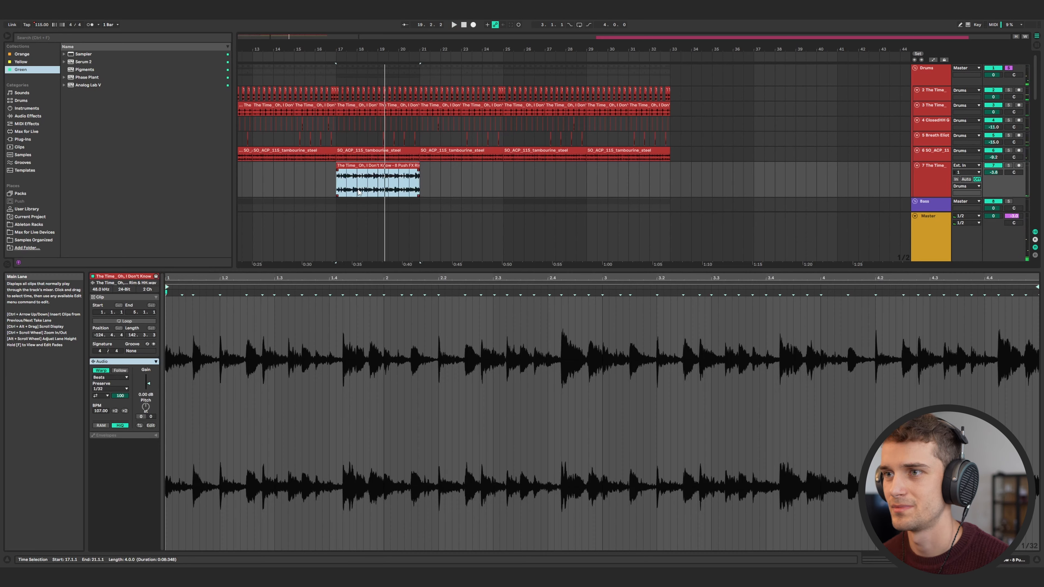
- Select the chopped Push FX Rim & HH clips from bar 17 to 21 and duplicate them three times, up to bar 33
key(z)
key(x)
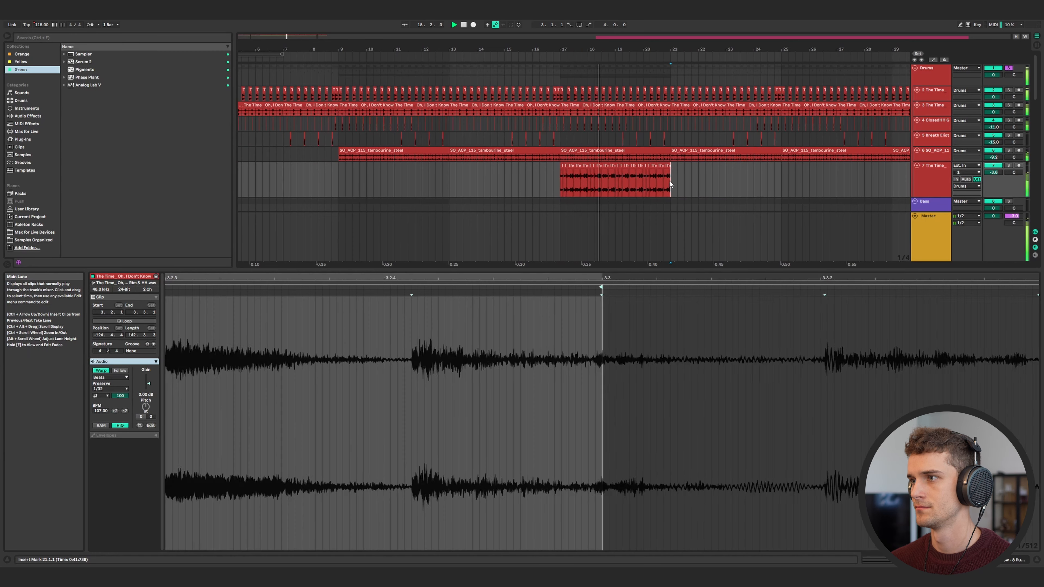
drag(670, 182, 560, 186)
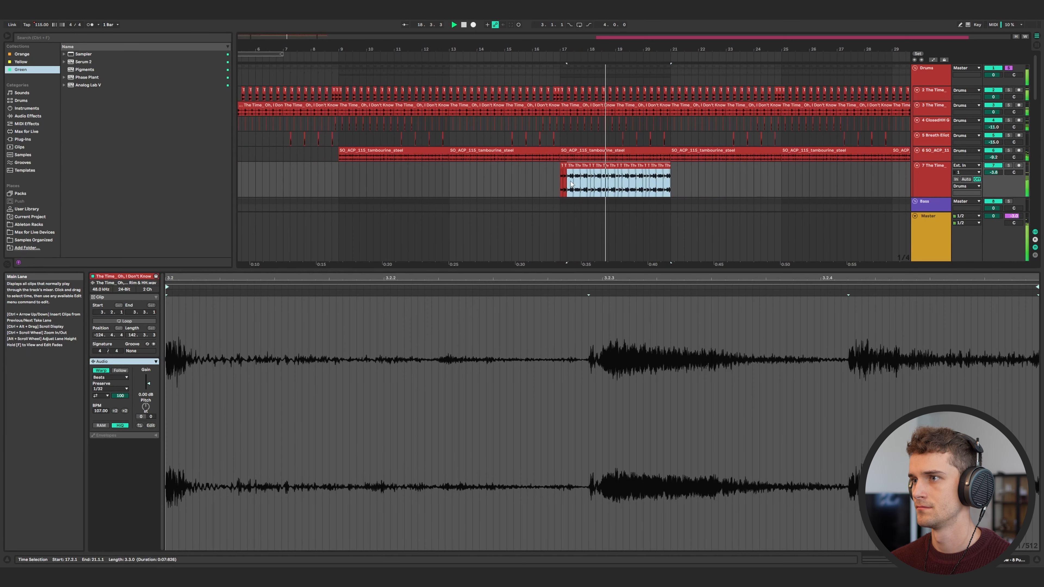
key(ctrl+d)
key(minus)
key(minus)
key(minus)
key(ctrl+d)
key(ctrl+d)
key(plus)
key(plus)
key(plus)
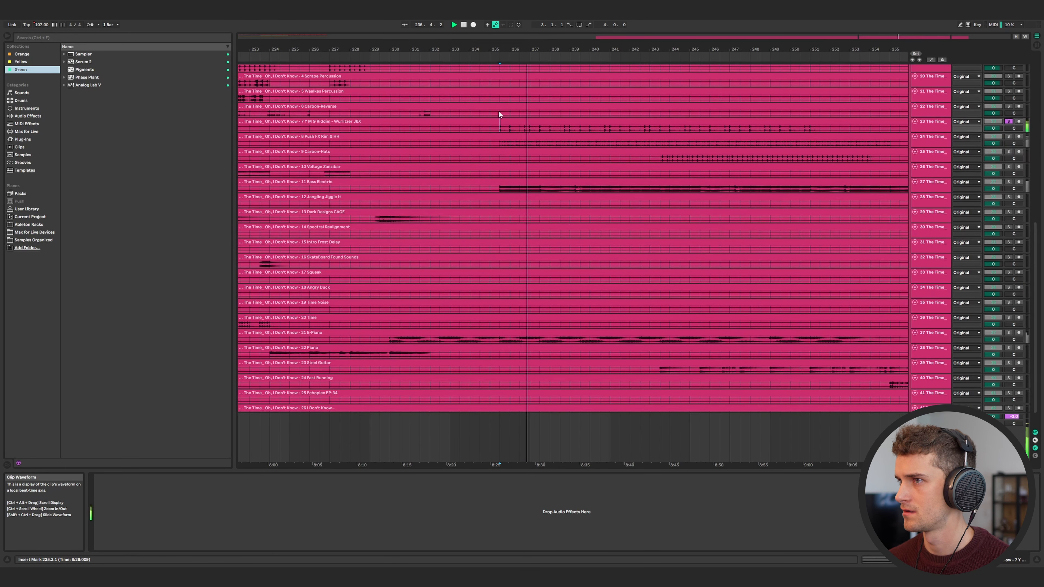
- Take the opening hits of the 7 Y M G Riddim - Wurlitzer JBX stem and repeat their two-bar pattern from bar 17 to 33
click(499, 129)
drag(499, 128, 528, 133)
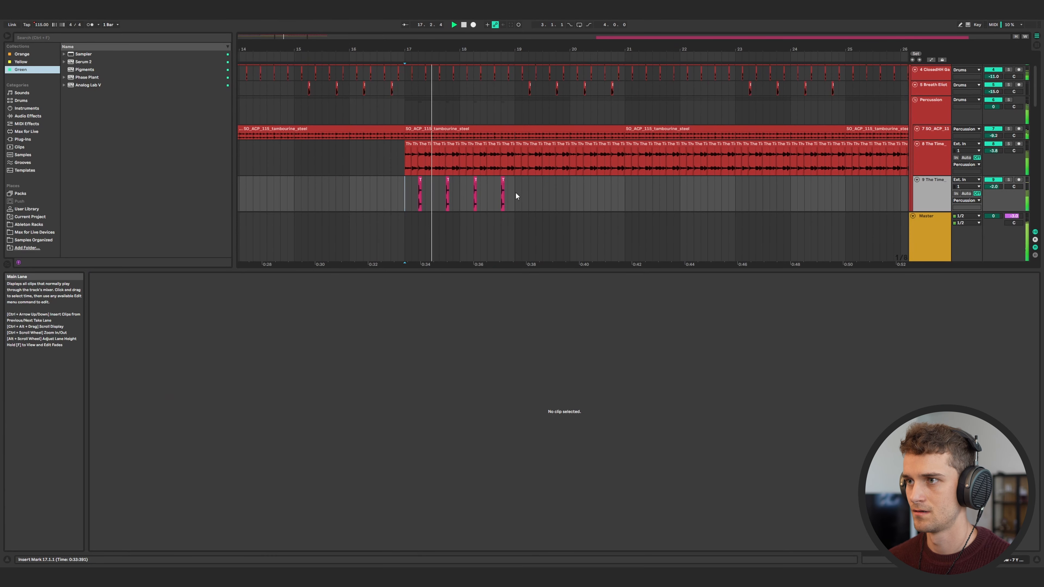
drag(444, 196, 402, 194)
key(ctrl+d)
scroll(448, 210, down, 3)
key(ctrl+d)
key(ctrl+d)
key(ctrl+d)
key(ctrl+d)
key(ctrl+d)
key(ctrl+d)
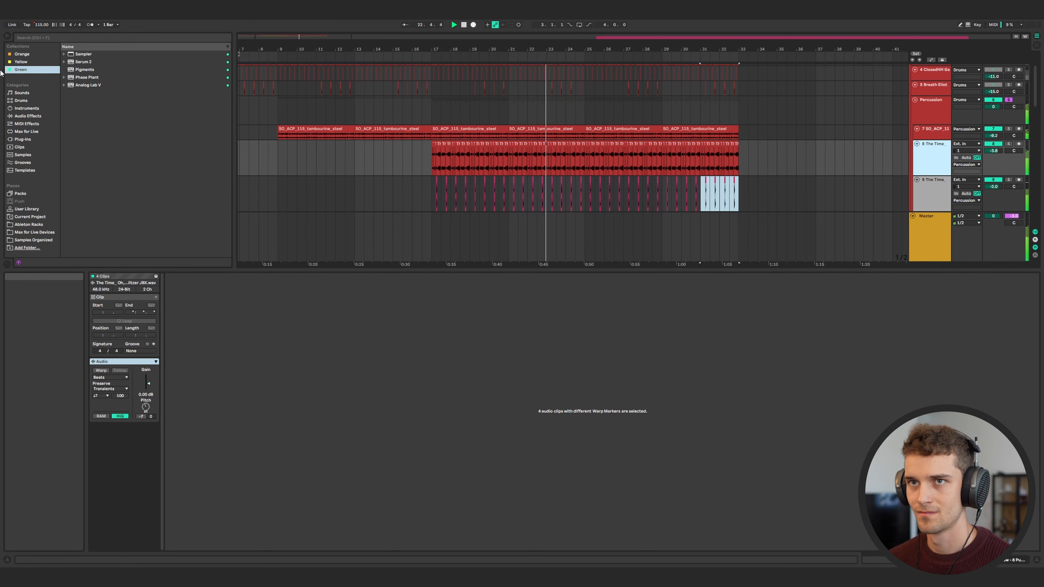
- Add the SSF plug-in to the 8 Push FX Rim & HH track and enable its pattern sequencer
click(22, 54)
double_click(84, 63)
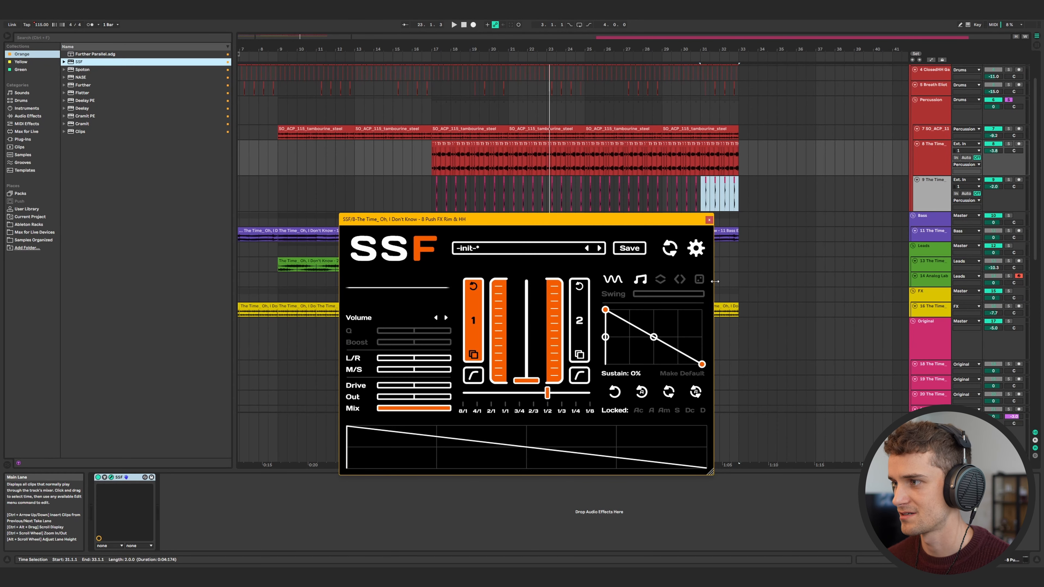
click(699, 280)
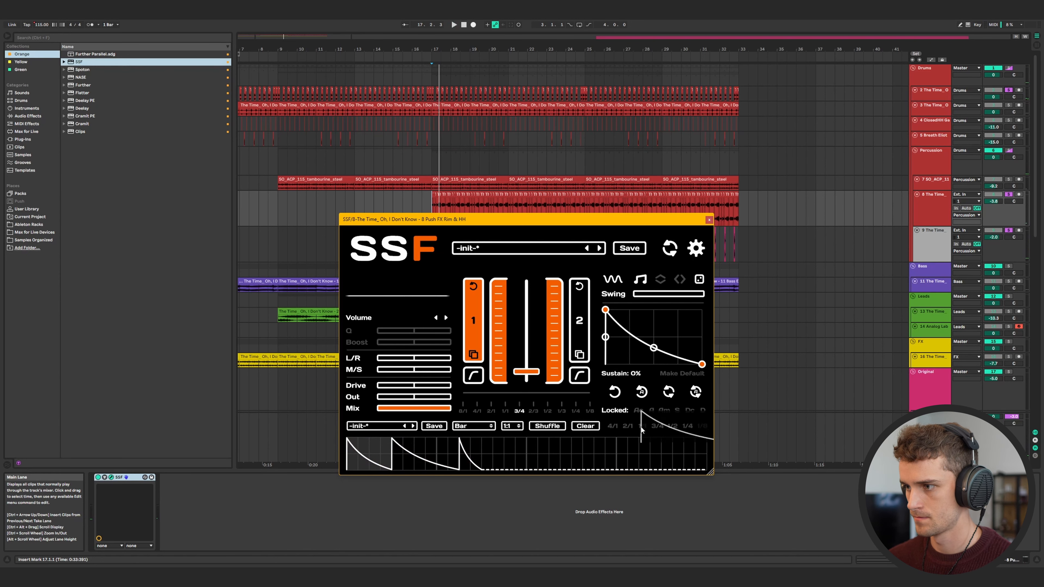
- Complete SSF's one-bar pattern with two more decay envelopes during playback, and close the plug-in window
key(space)
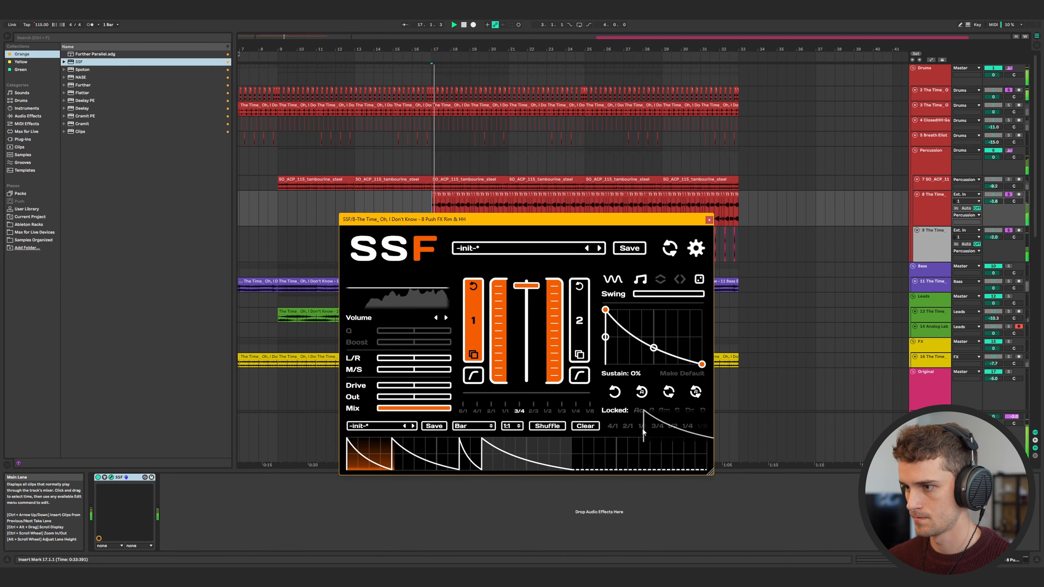
click(575, 455)
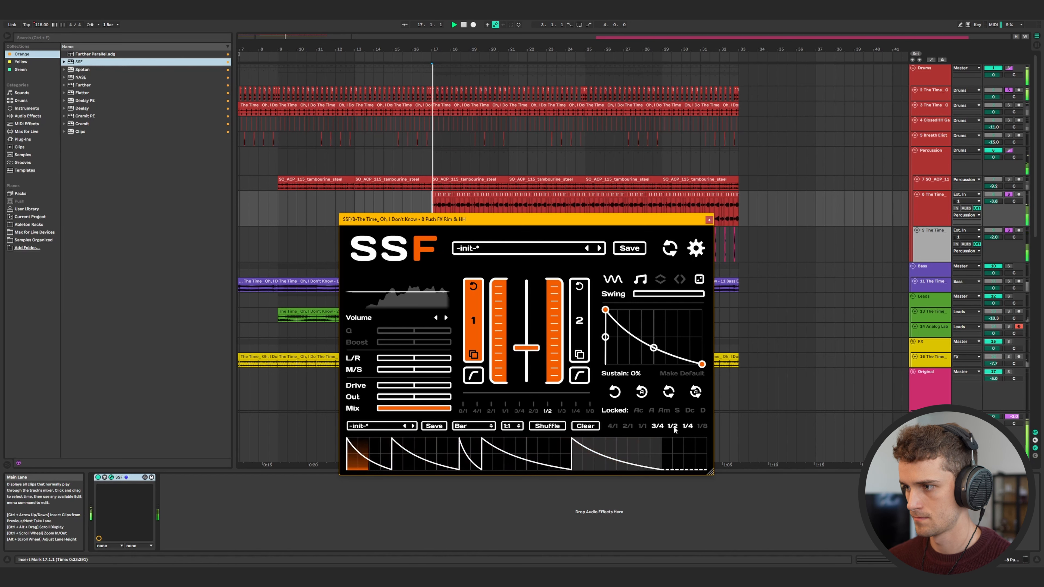
click(677, 448)
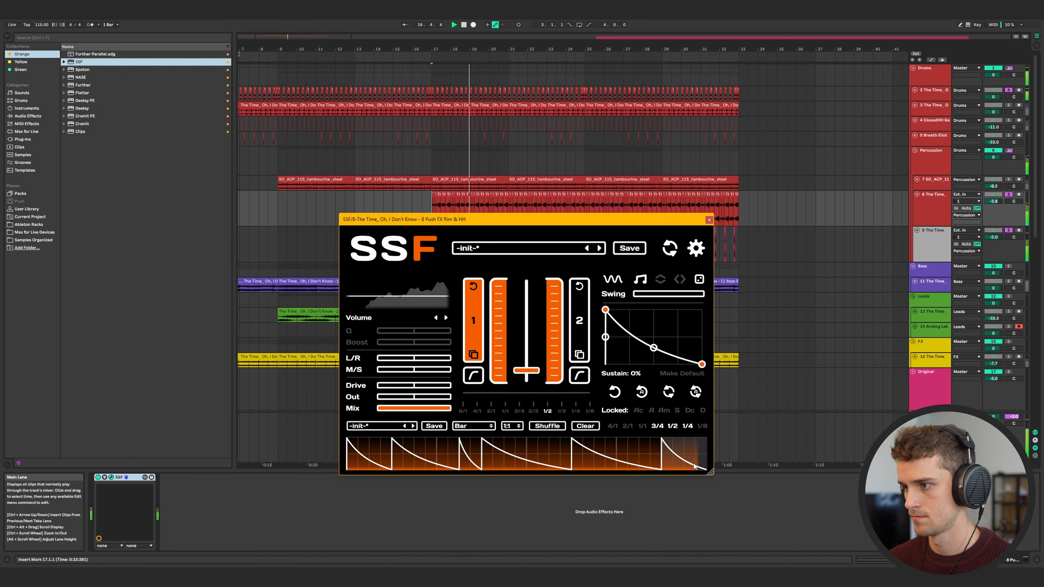
click(709, 219)
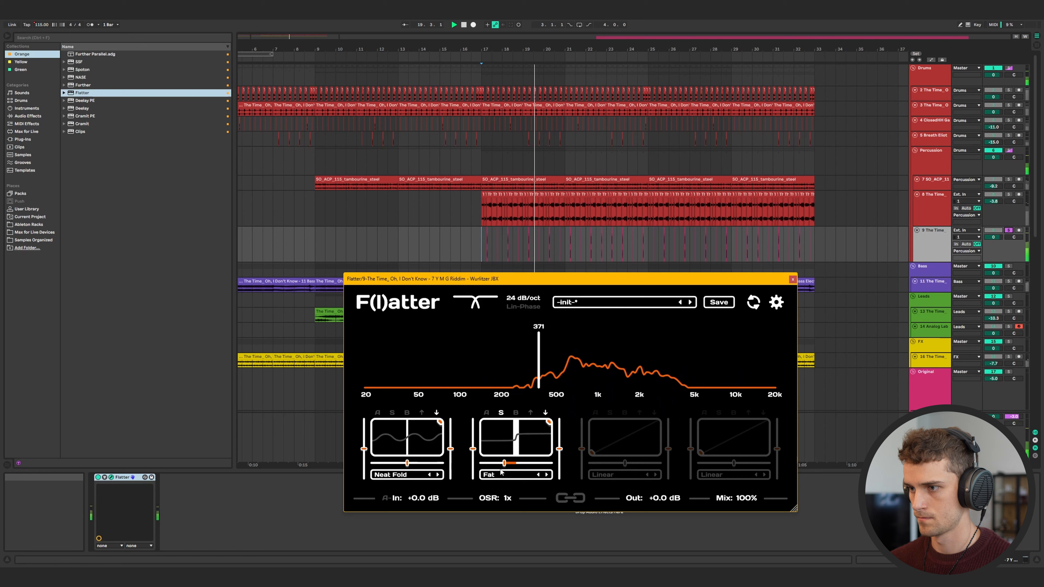
- Lower the amount of the Fat shaper in Flatter on the Wurlitzer JBX track
drag(503, 464, 490, 464)
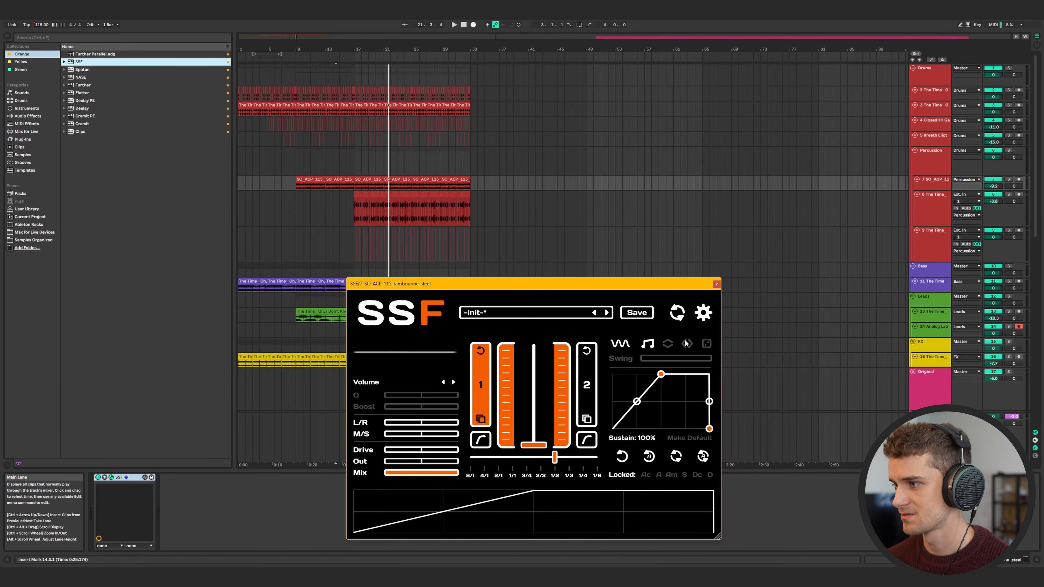
- Bend SSF's attack curve downward on the tambourine track so it rises slowly, and play the result
drag(637, 417, 642, 422)
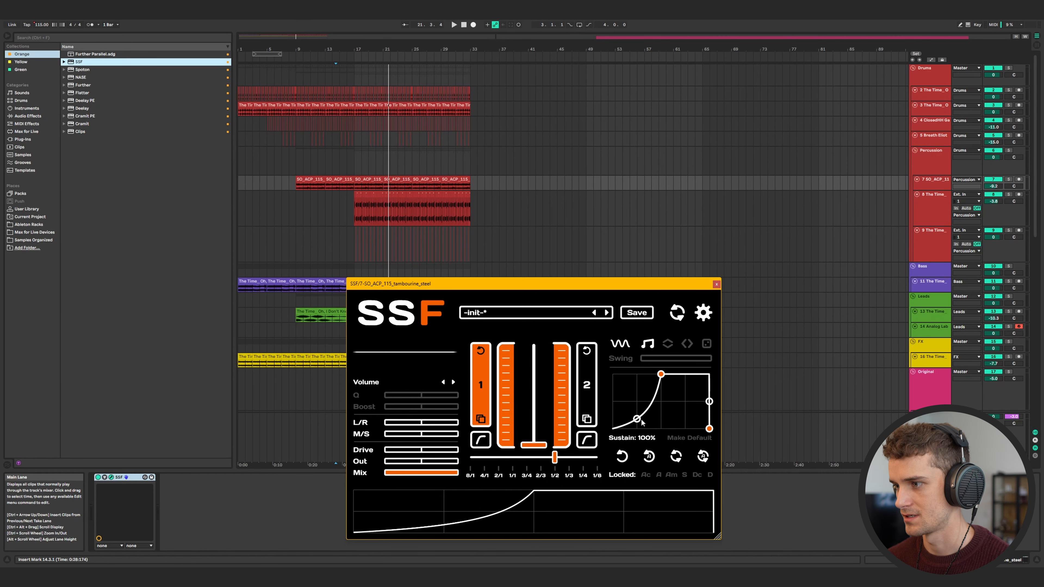
key(space)
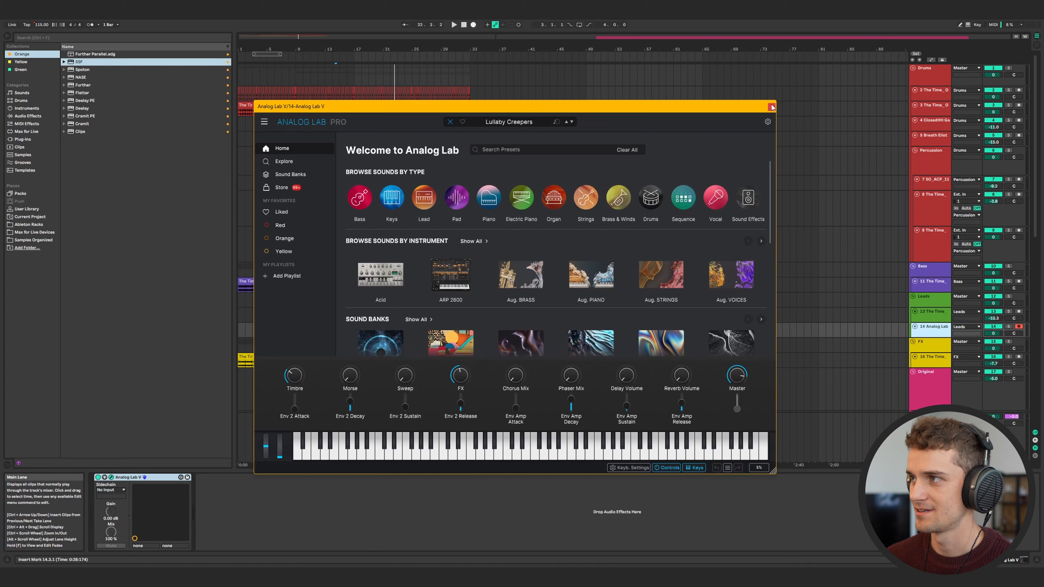
- Close Analog Lab V and select the hits of the 5 Waalkes Percussion stem in the Original group, from around bar 198
click(772, 106)
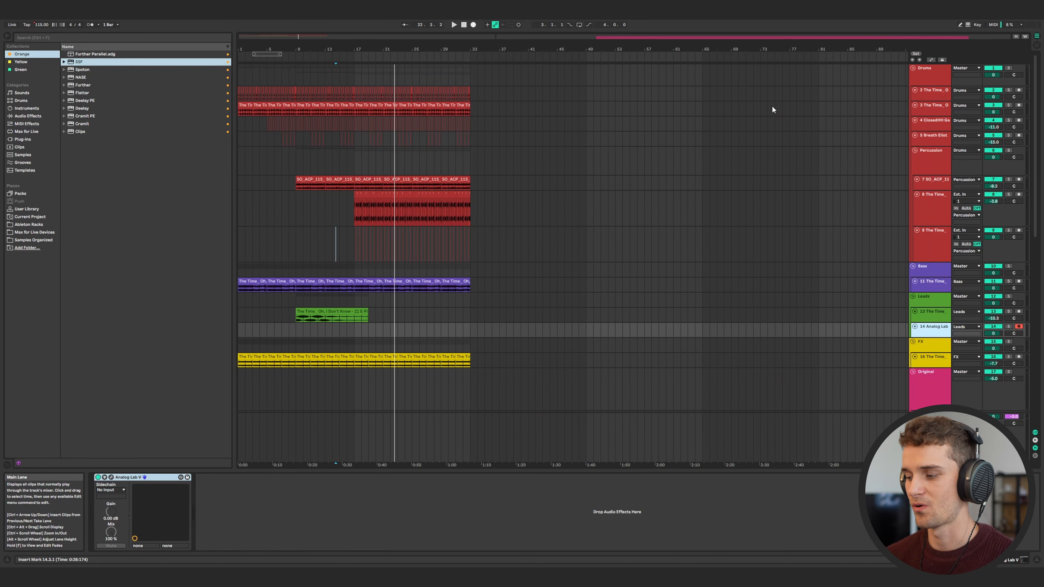
scroll(613, 297, down, 10)
scroll(632, 292, down, 5)
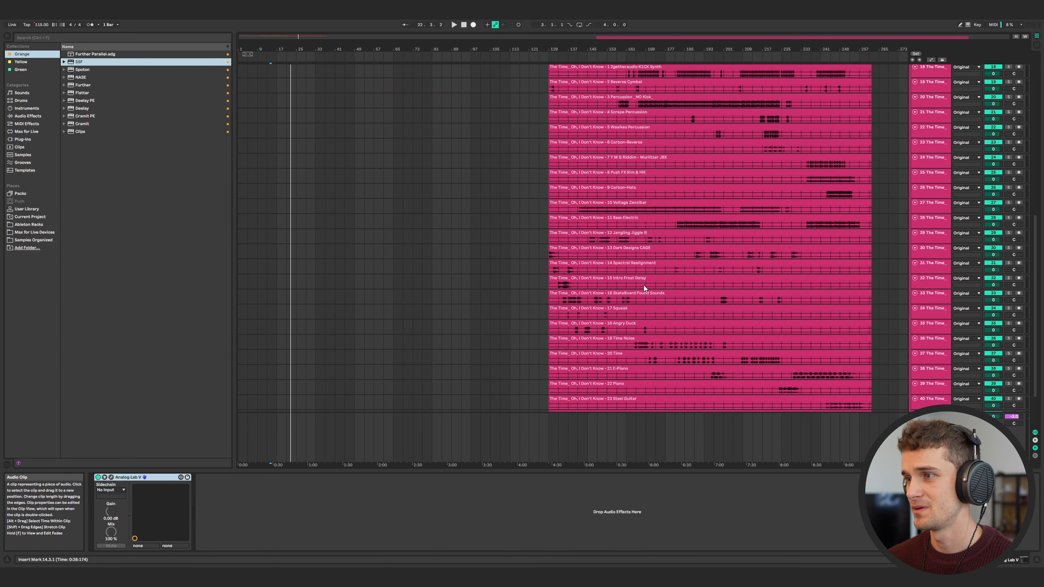
scroll(650, 273, up, 3)
ctrl+scroll(689, 263, up, 5)
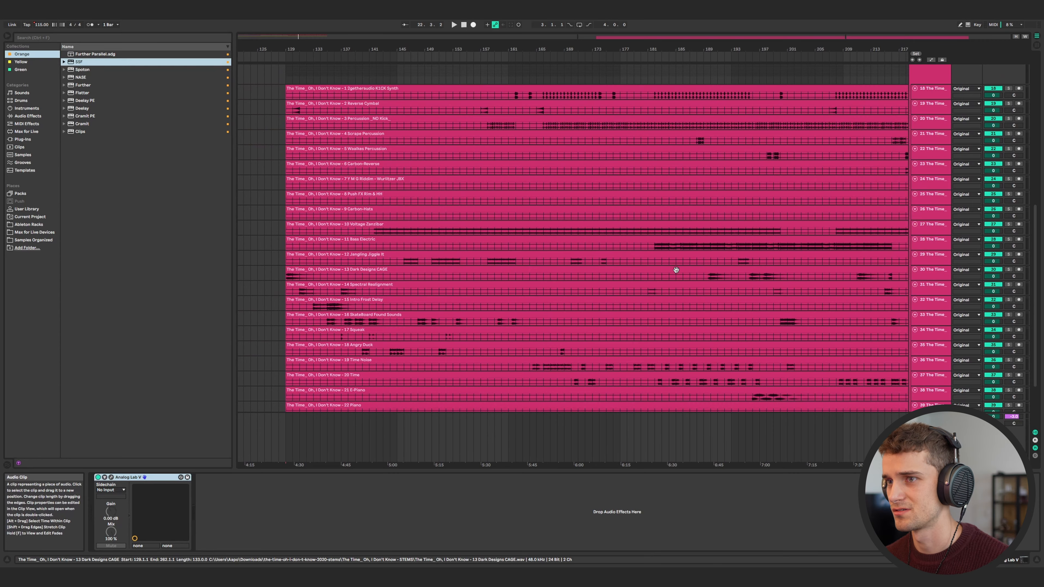
ctrl+scroll(674, 272, down, 3)
ctrl+scroll(699, 247, up, 3)
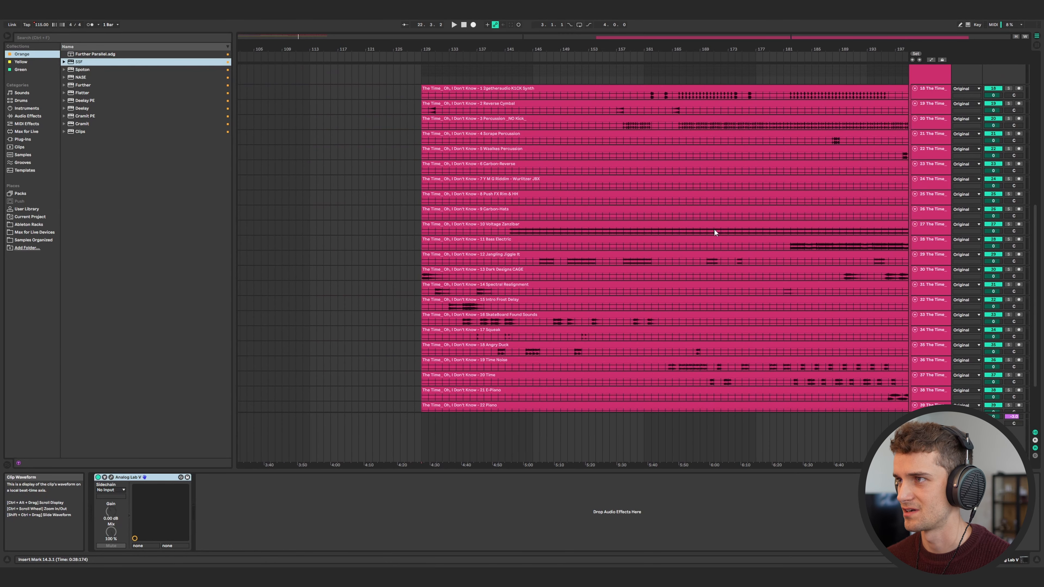
scroll(714, 229, down, 2)
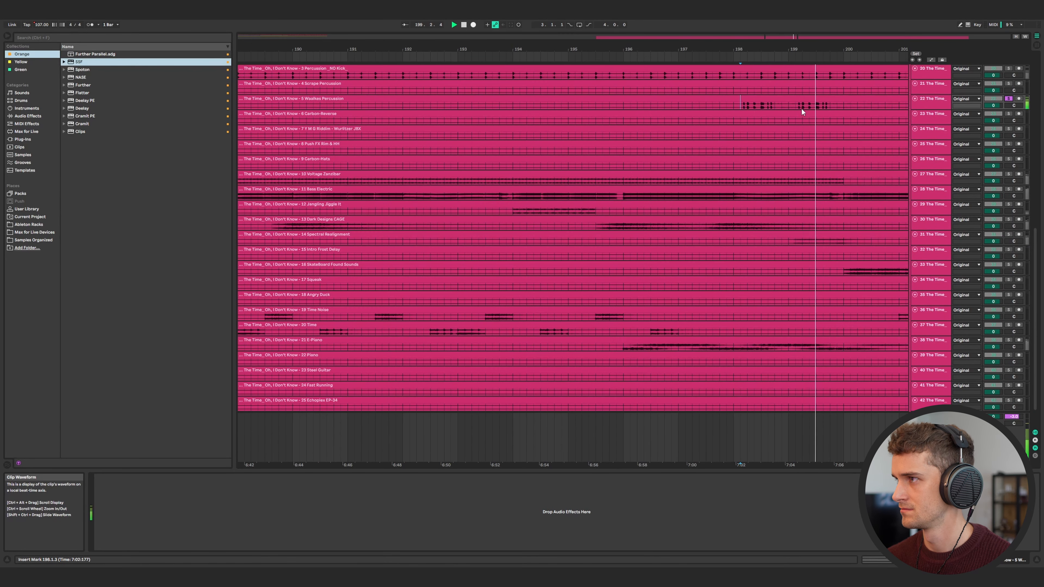
ctrl+scroll(740, 105, up, 5)
drag(702, 106, 802, 103)
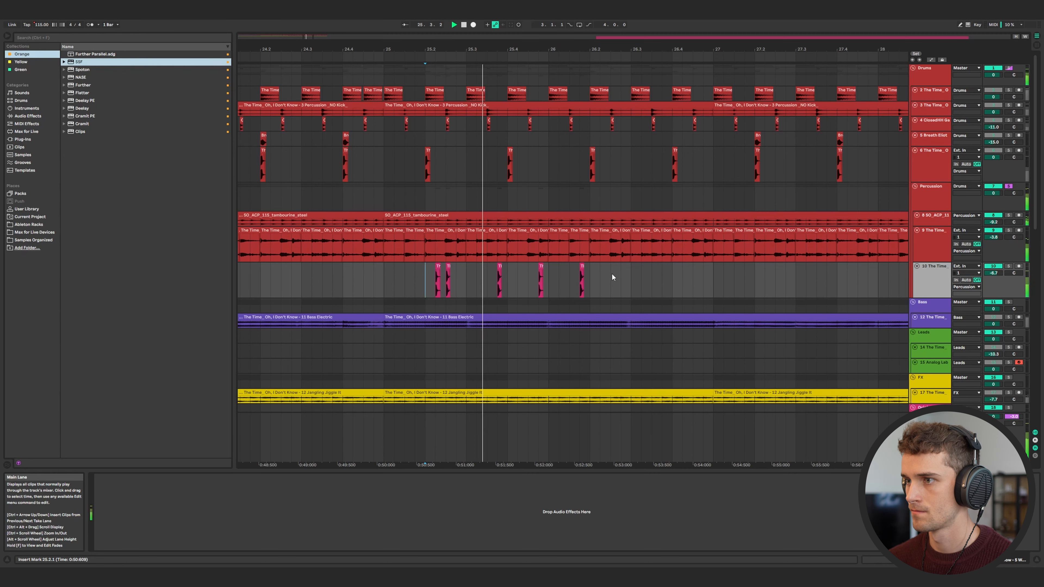
- Select the Waalkes Percussion hits between bars 25 and 26 on their track and duplicate them
drag(590, 276, 433, 287)
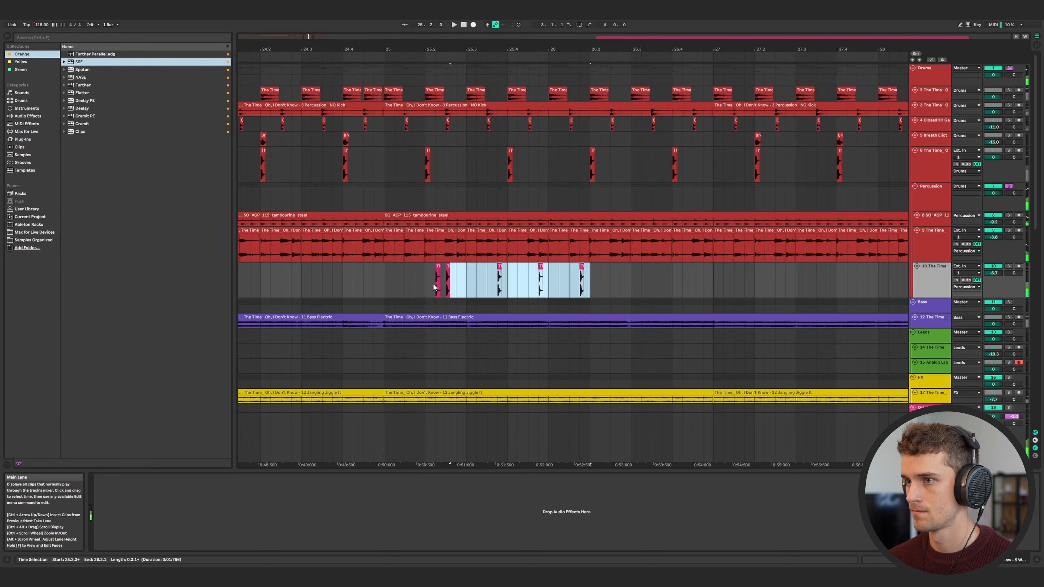
key(ctrl+d)
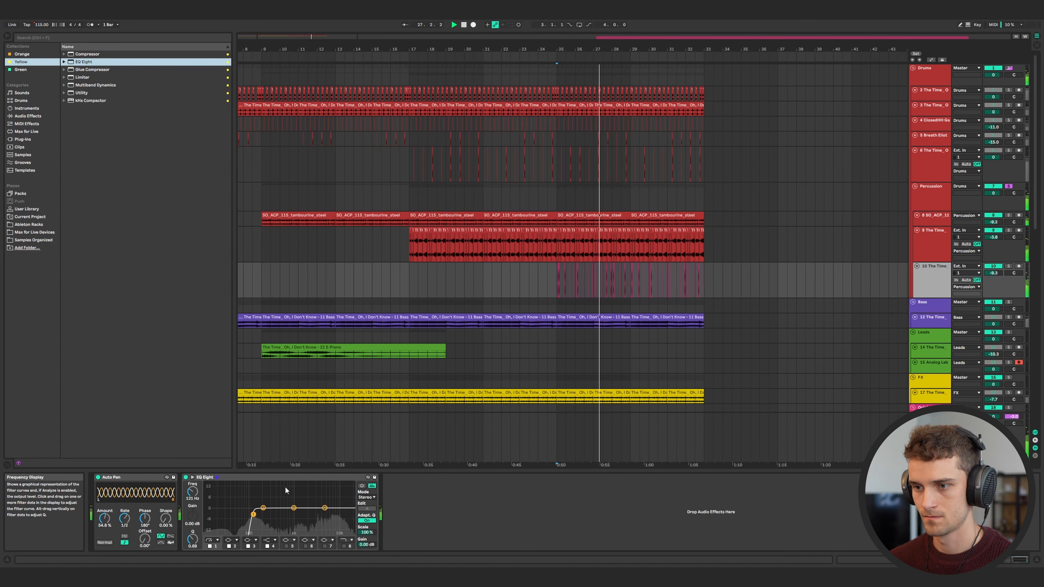
- Boost a mid-frequency band in EQ Eight on the Waalkes Percussion track
mouse_move(280, 492)
mouse_down()
mouse_move(284, 485)
mouse_move(284, 497)
mouse_up()
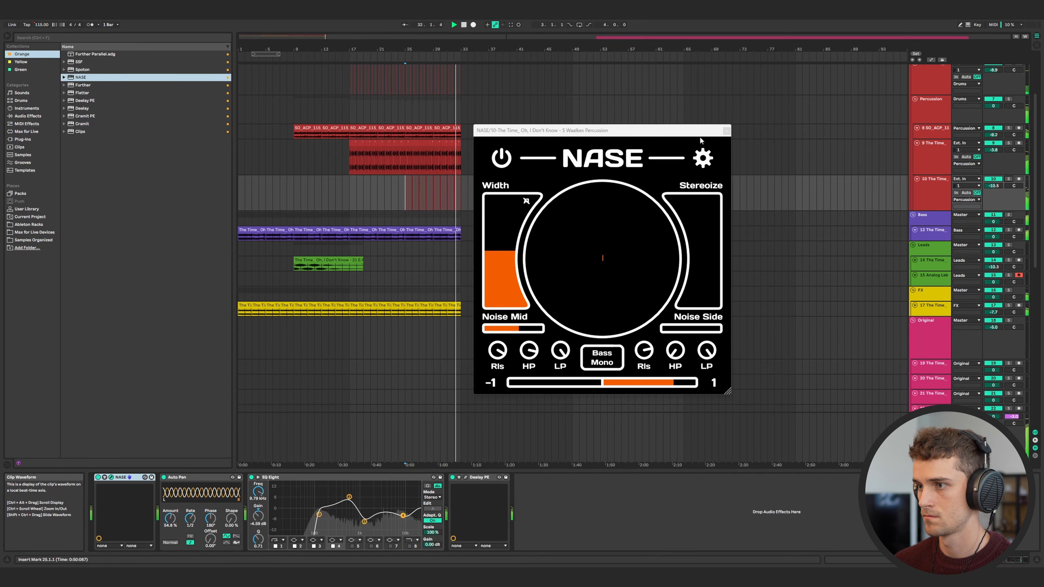
- Close NASE and listen to the 21 E-Piano stem in the Original group around bar 198
click(726, 130)
scroll(839, 345, up, 1)
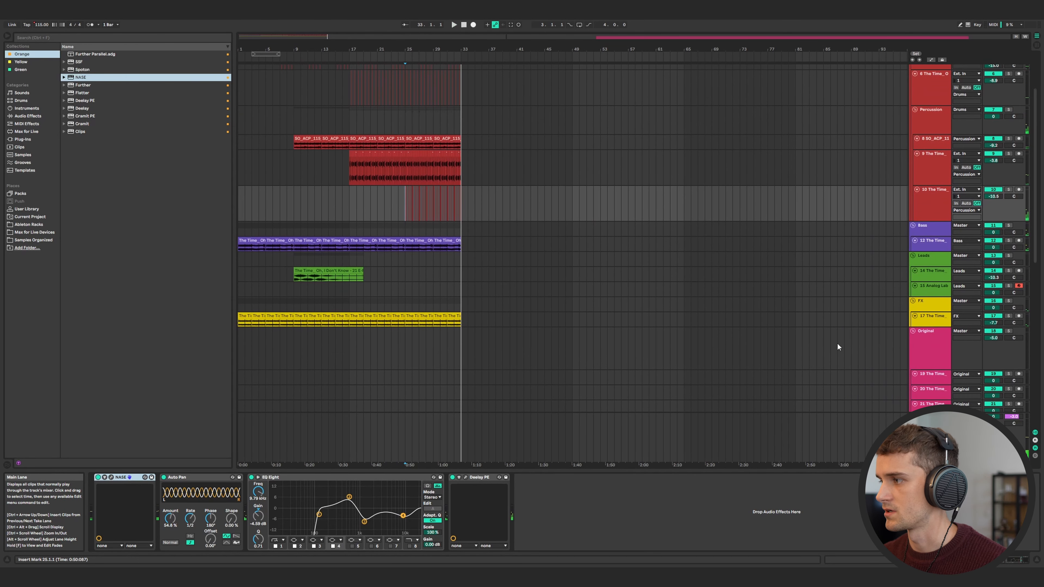
click(931, 289)
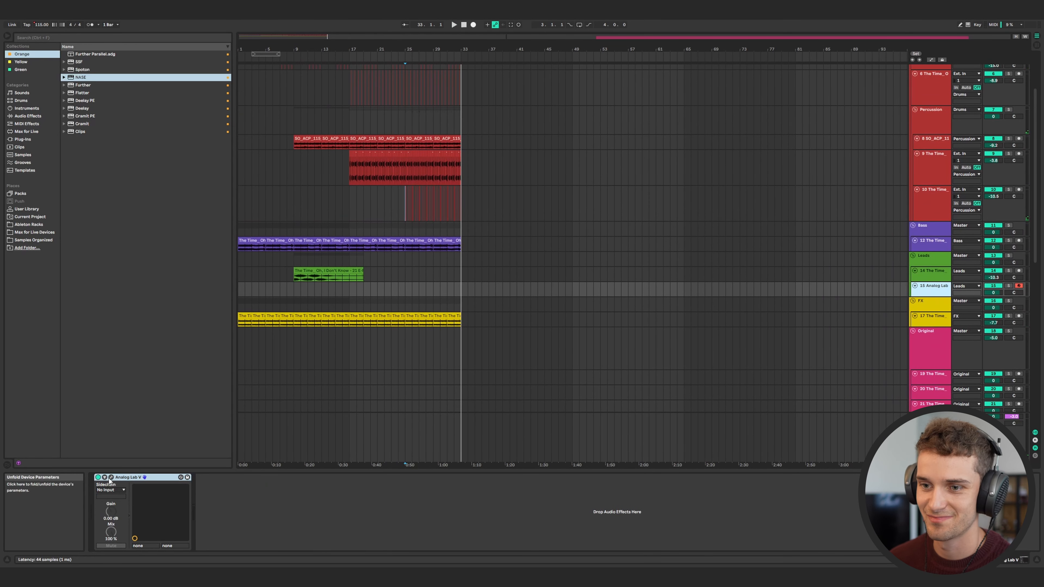
key(minus)
key(minus)
scroll(715, 300, down, 6)
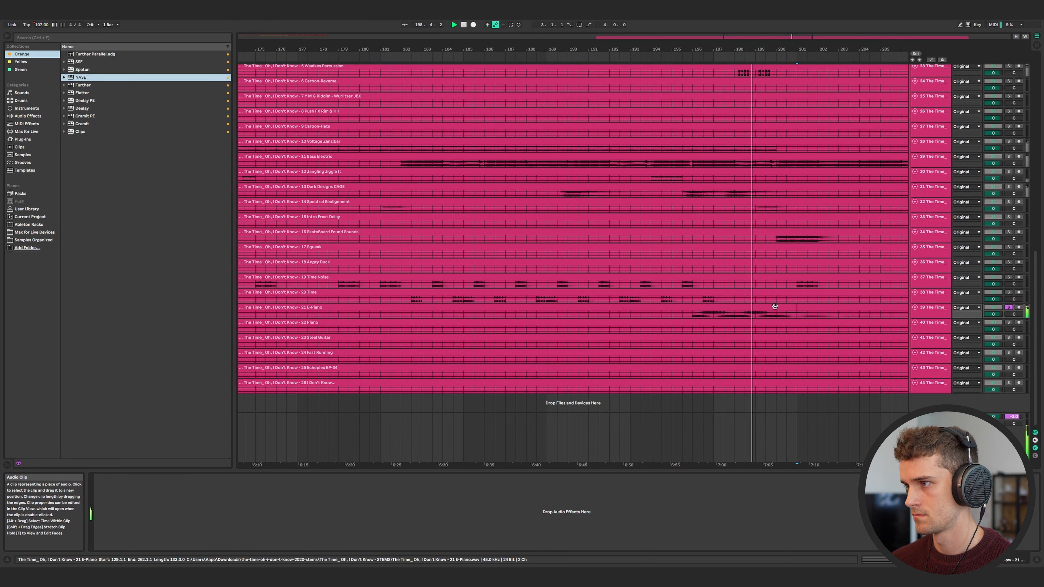
key(minus)
key(minus)
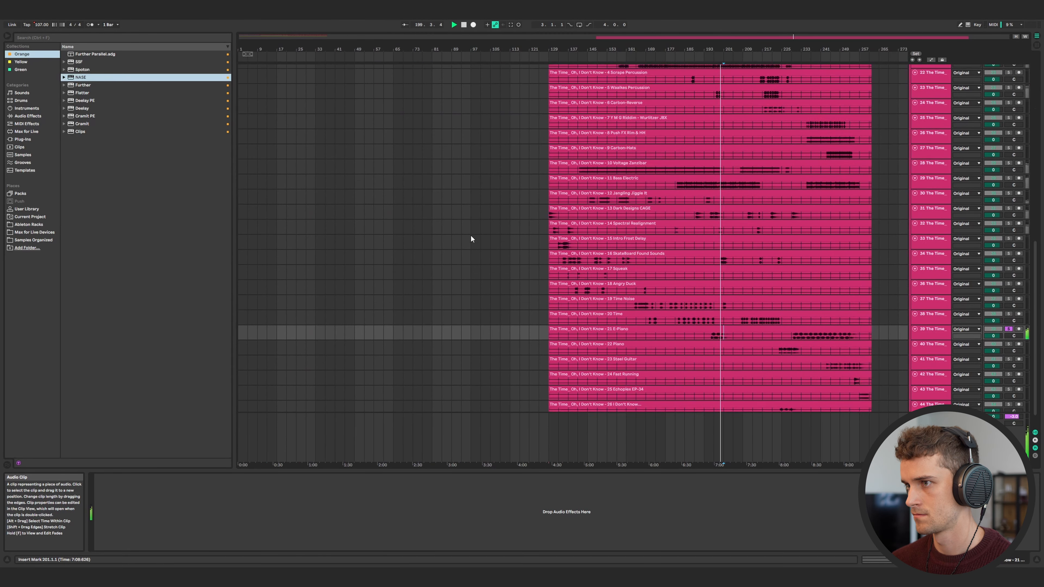
- Insert a MIDI track directly below the E-Piano track in the Leads group
scroll(471, 235, up, 10)
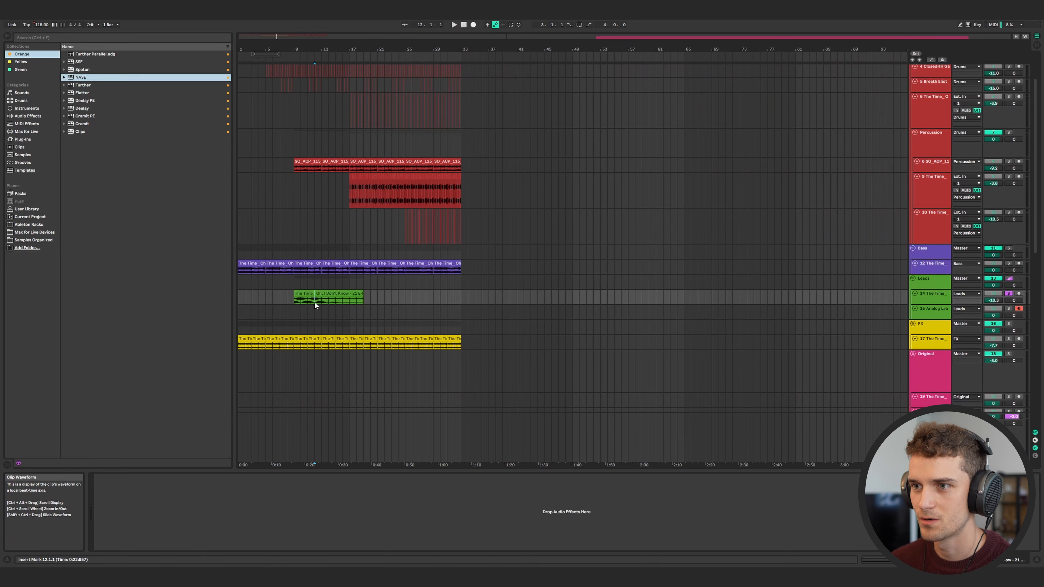
scroll(765, 360, down, 10)
scroll(765, 360, up, 10)
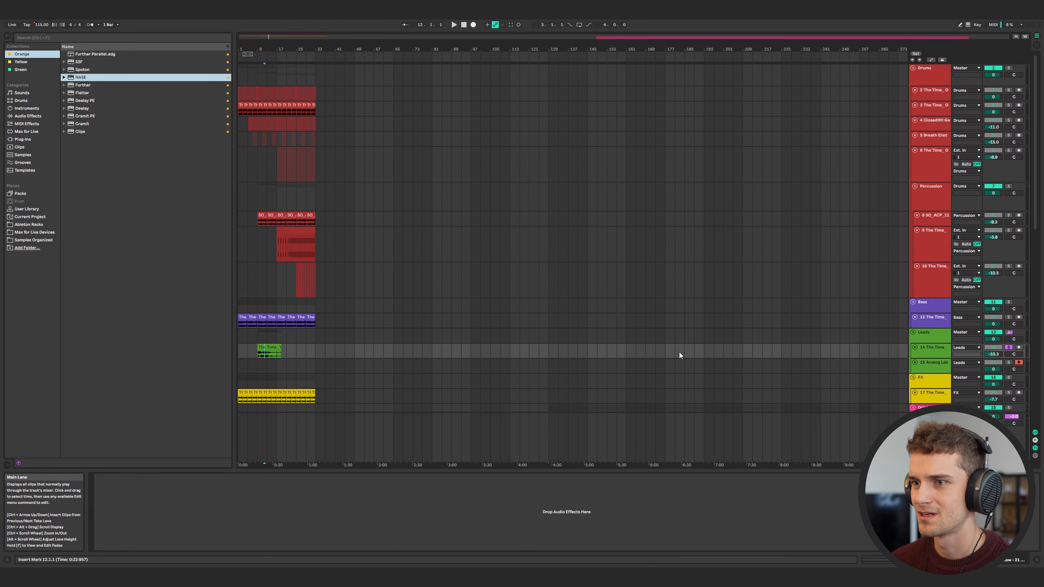
click(929, 351)
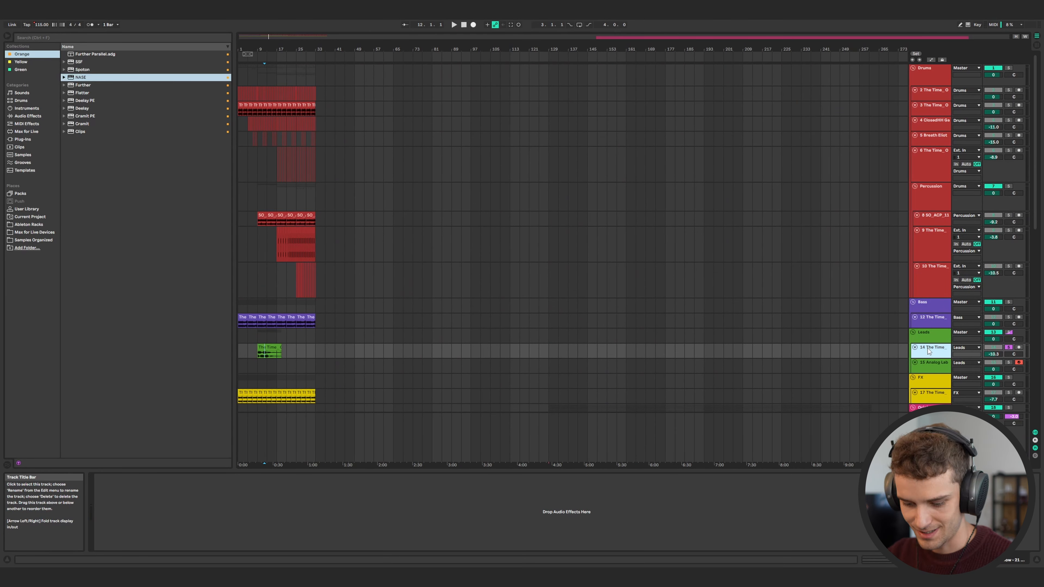
key(ctrl+shift+t)
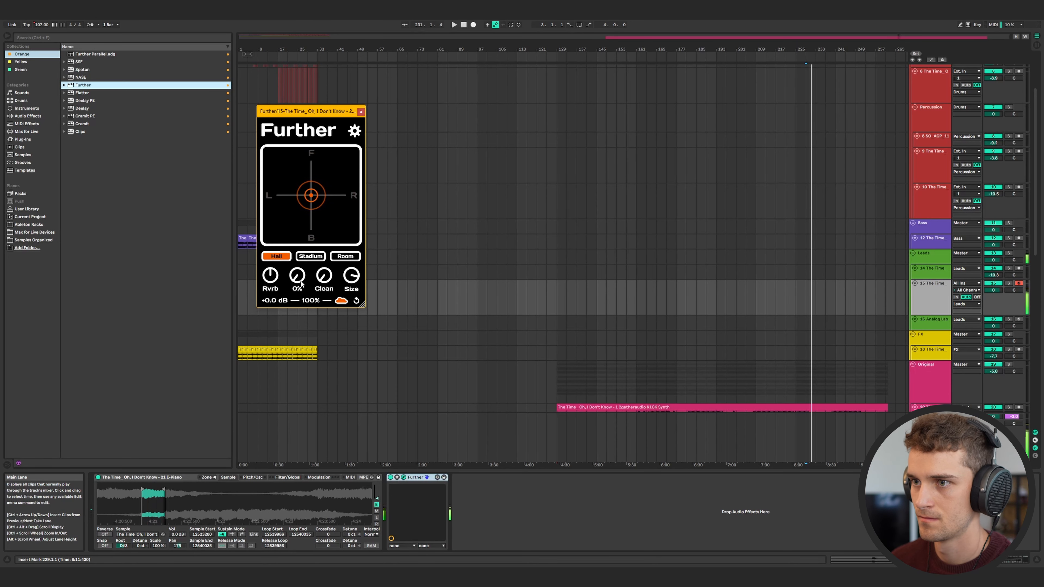
- Close Further, and in EQ Eight on the recorded Leads audio track set a low cut and a dip of about 7 dB near 302 Hz
click(361, 110)
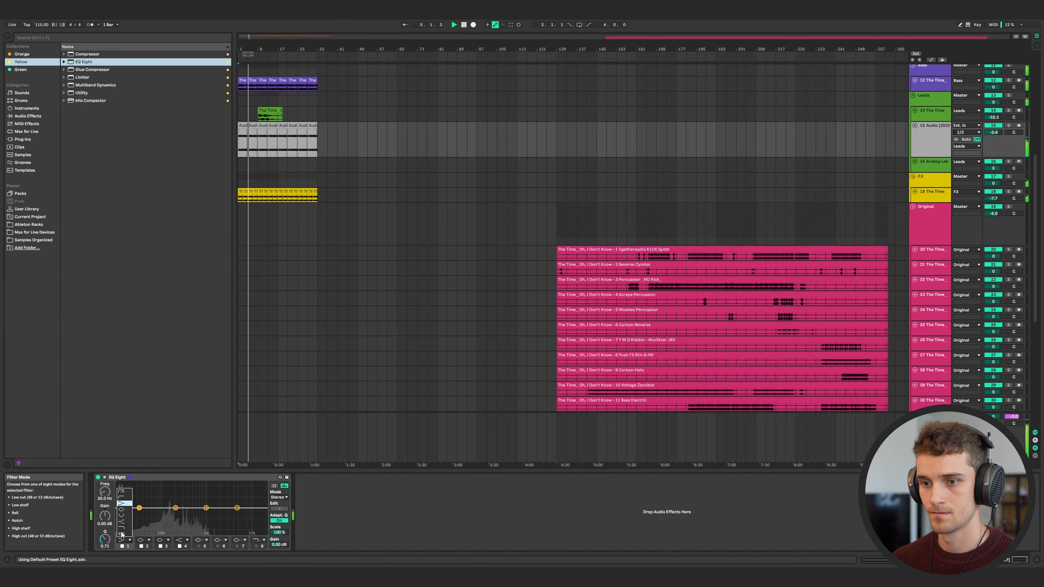
click(124, 500)
drag(139, 514, 187, 521)
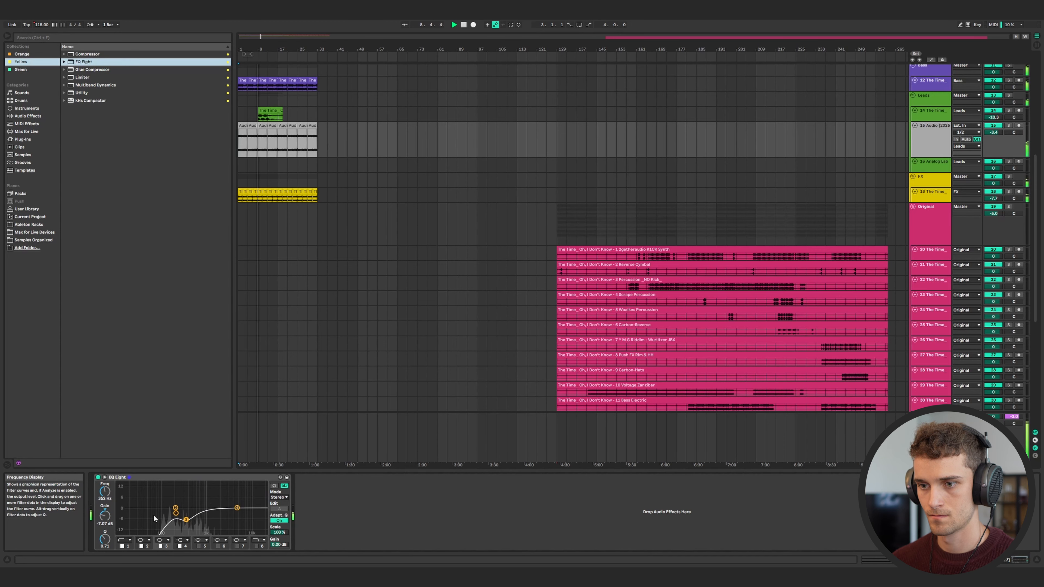
- Set the Analog Lab V track's volume to -2.4 dB and place the insert marker near bar 13 on it
scroll(991, 210, up, 3)
drag(992, 207, 991, 211)
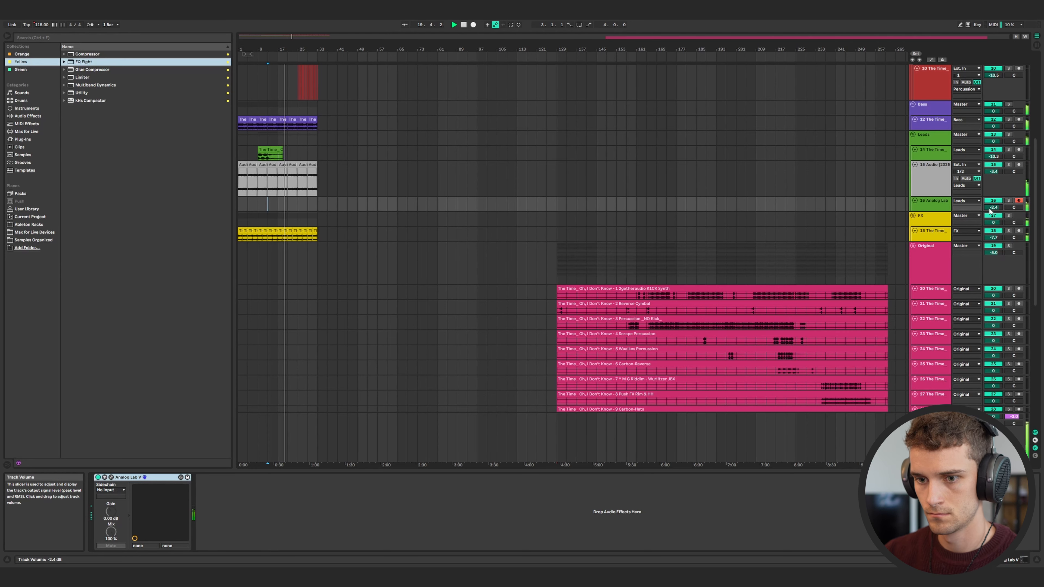
click(278, 200)
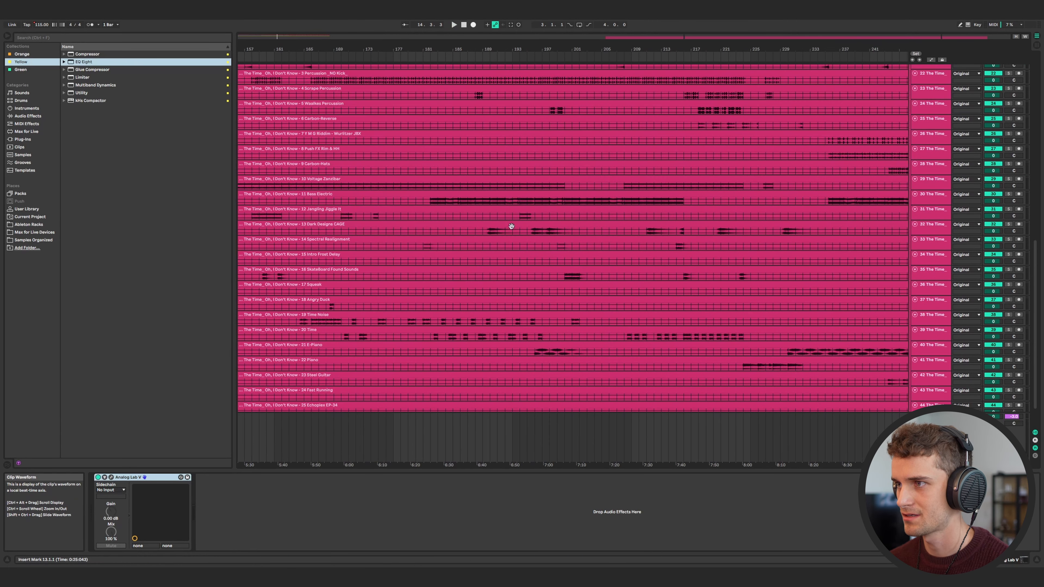
- Solo the 16 SkateBoard Found Sounds stem, and colour its copied track and clips in the FX group yellow
click(1008, 271)
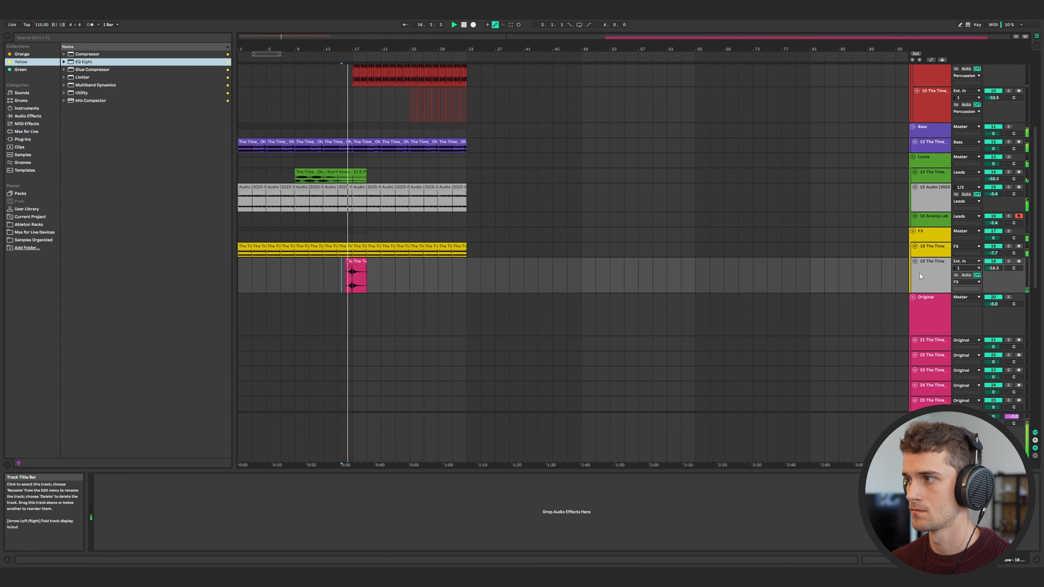
click(925, 279)
right_click(925, 280)
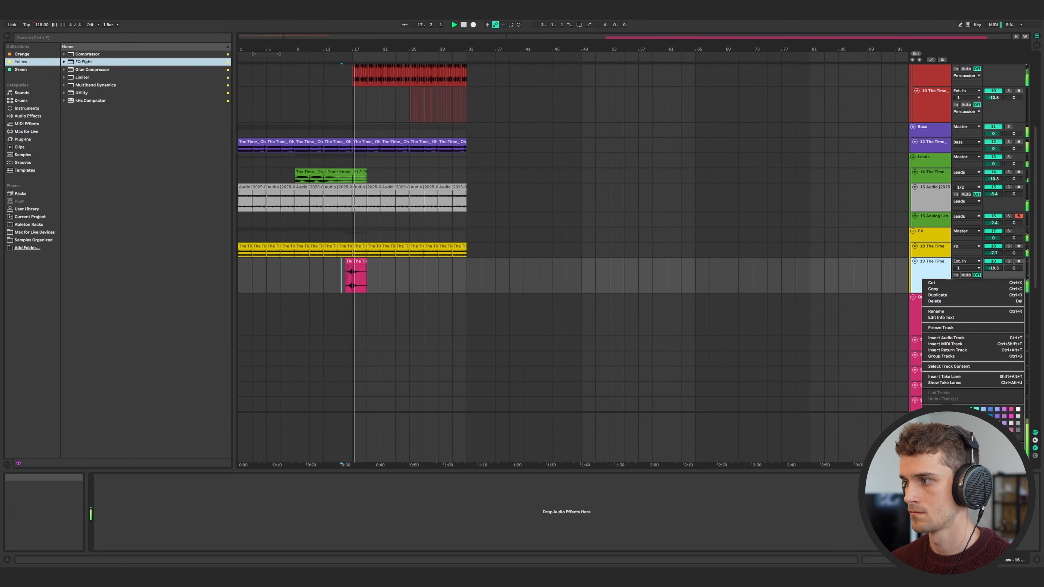
click(932, 280)
right_click(933, 280)
- Record a MIDI part on the Analog Lab V track from bar 17 to bar 21
click(473, 26)
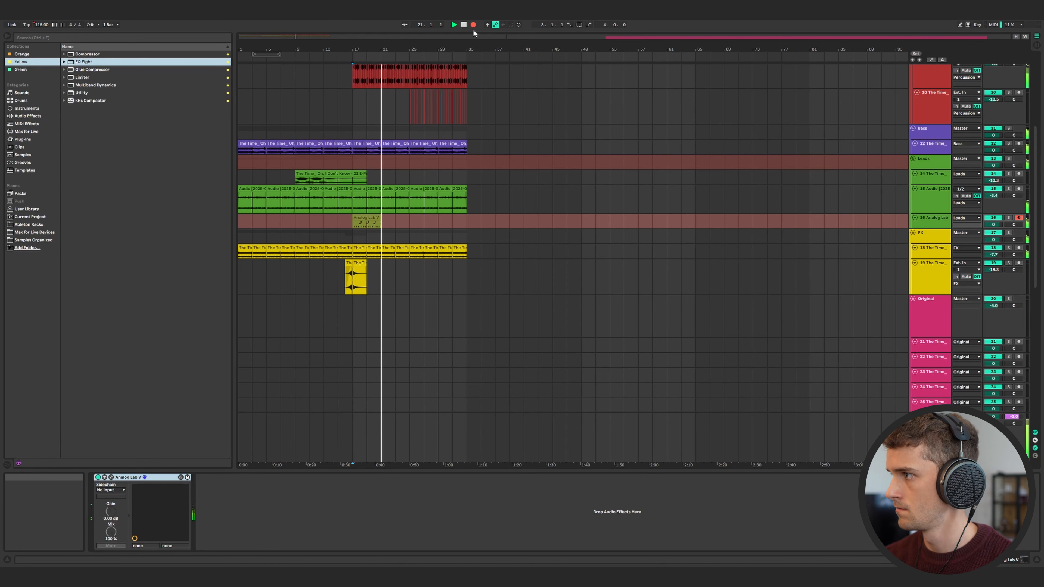
click(473, 25)
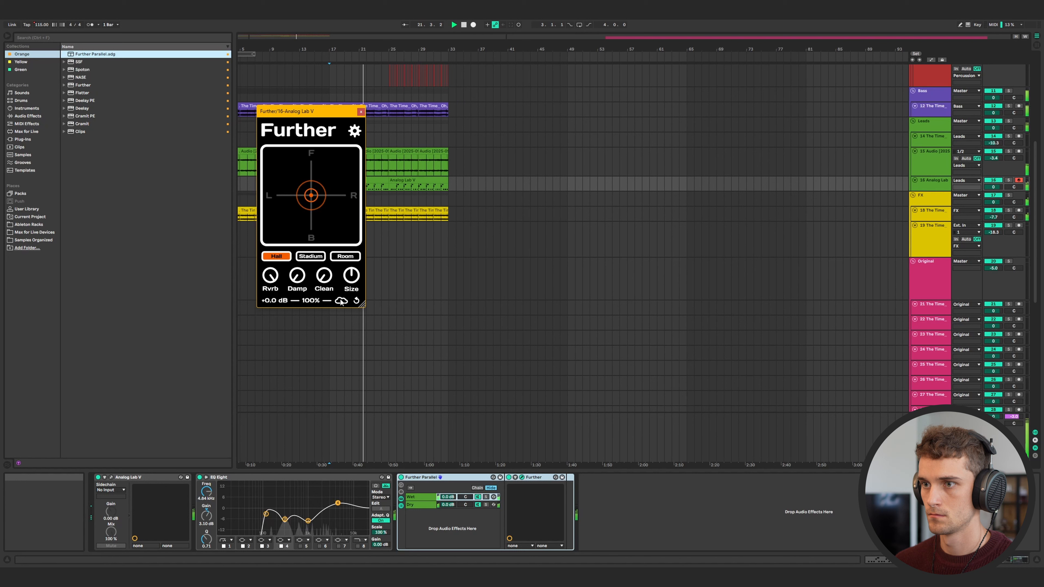
- Switch Further to Stadium on the Analog Lab V track and raise its damping
click(310, 256)
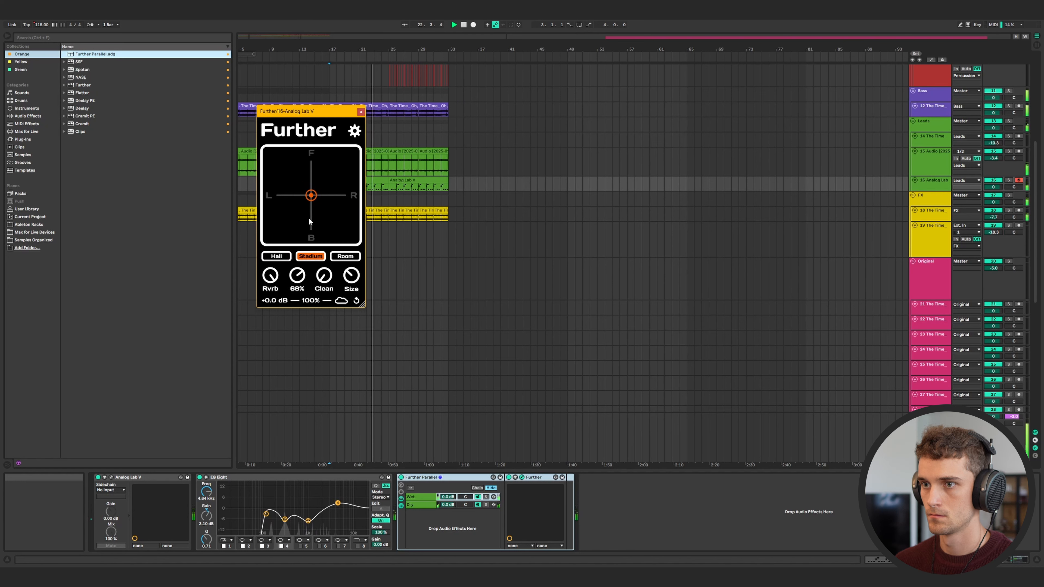
drag(307, 283, 301, 266)
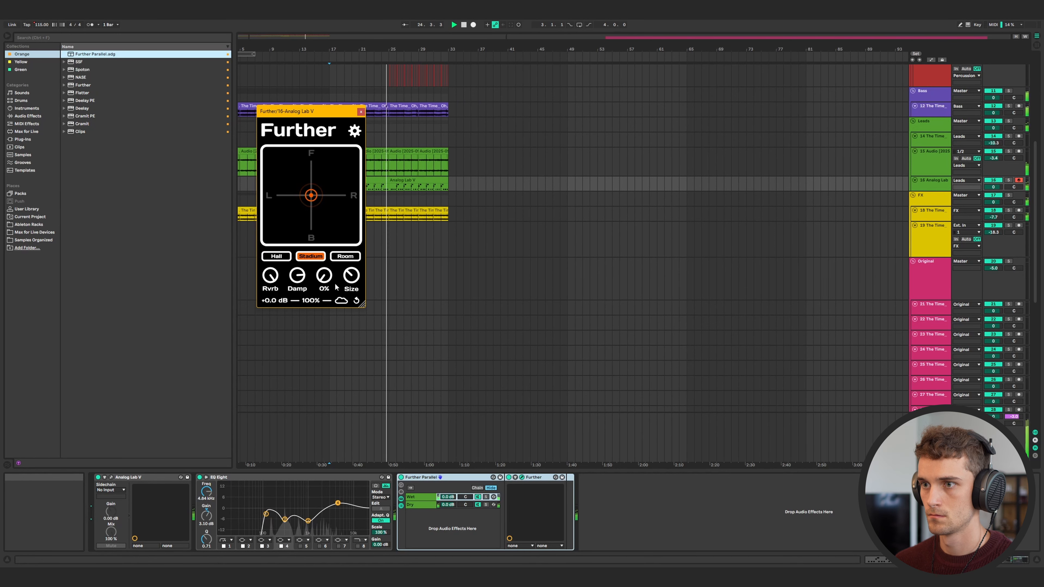
- Select the notes from 1.4.4 to 8.4.4 in the Analog Lab V clip and duplicate them
double_click(408, 185)
drag(617, 433, 255, 396)
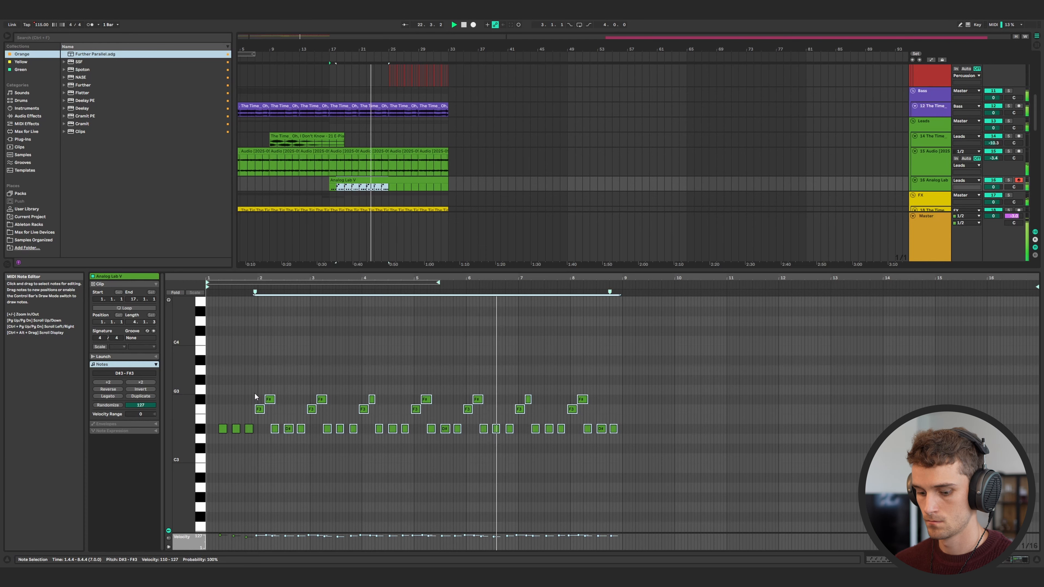
key(ctrl+d)
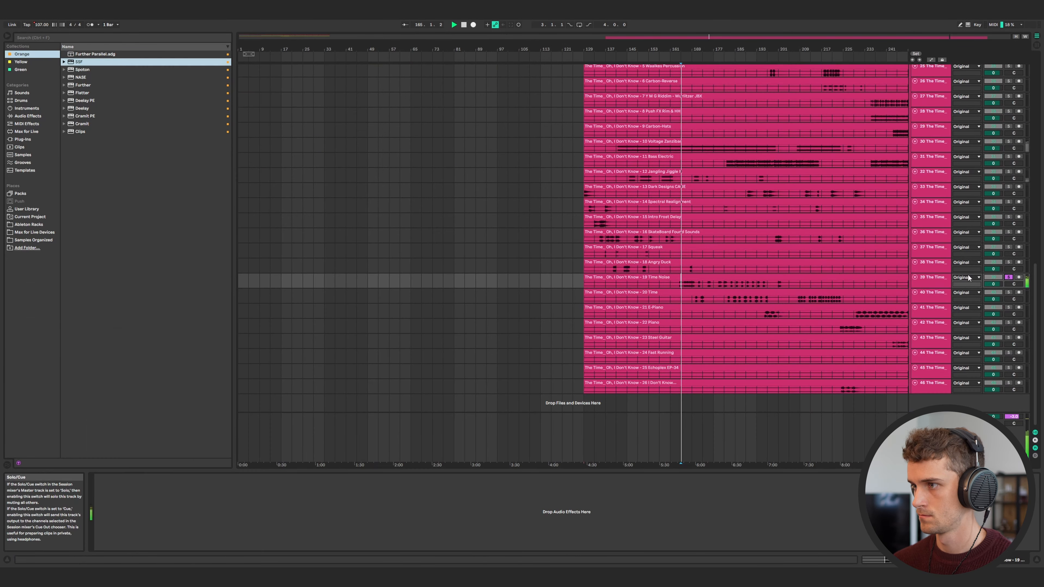
- Select the one-bar stretch from 165 to 166 in the 19 Time Noise stem of the Original group
click(669, 282)
scroll(686, 290, up, 3)
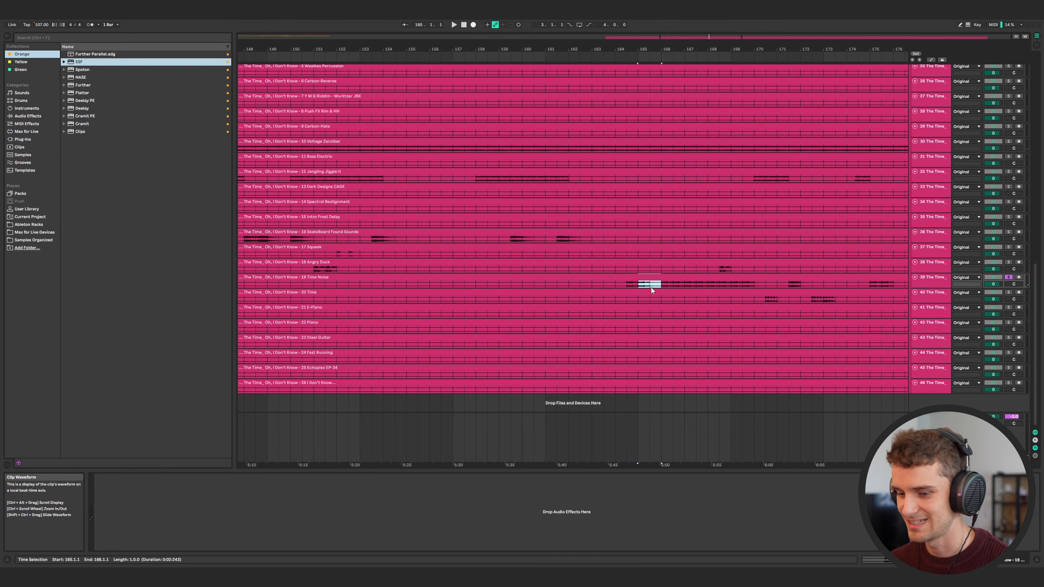
key(w)
scroll(399, 218, up, 6)
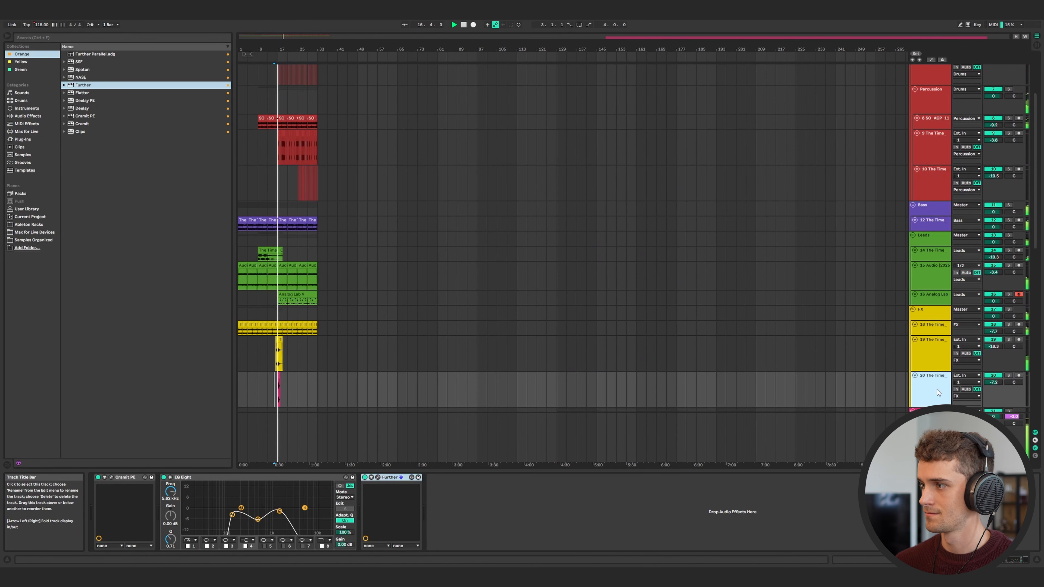
- Colour the Time Noise track and clip in the FX group yellow and shorten the clip to its first two beats at bar 17
right_click(937, 389)
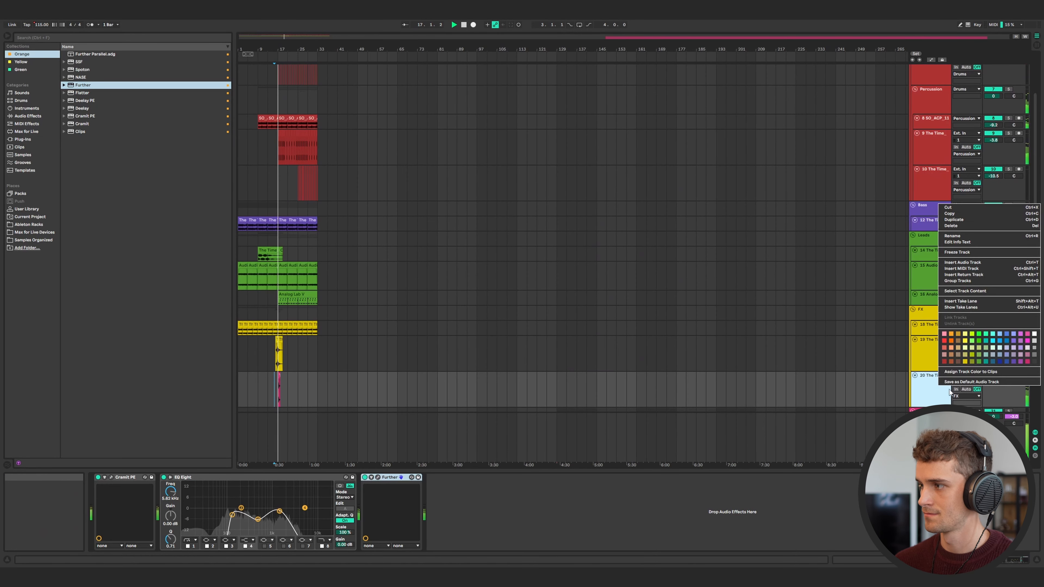
click(965, 361)
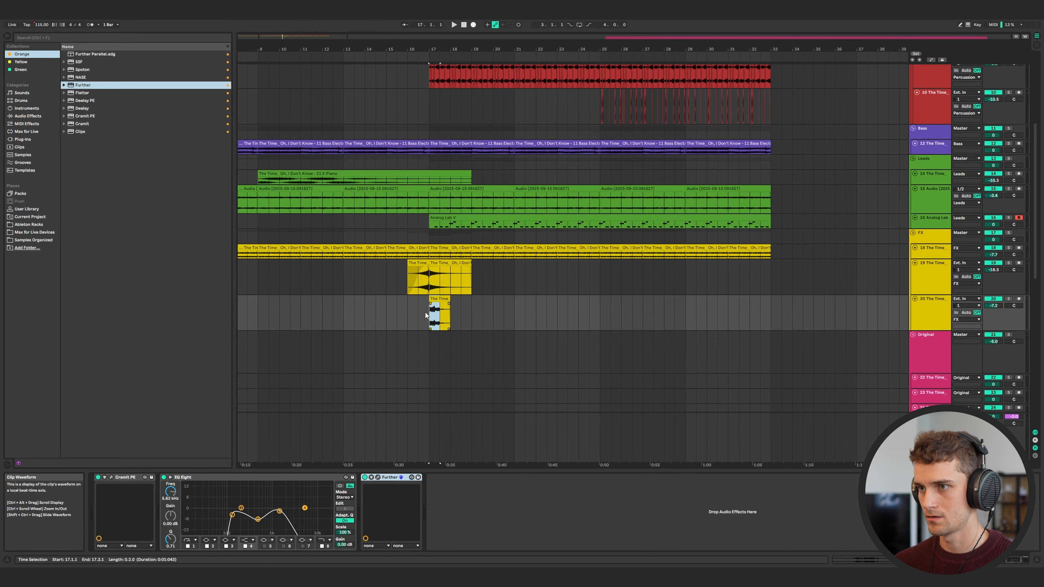
key(Delete)
click(429, 316)
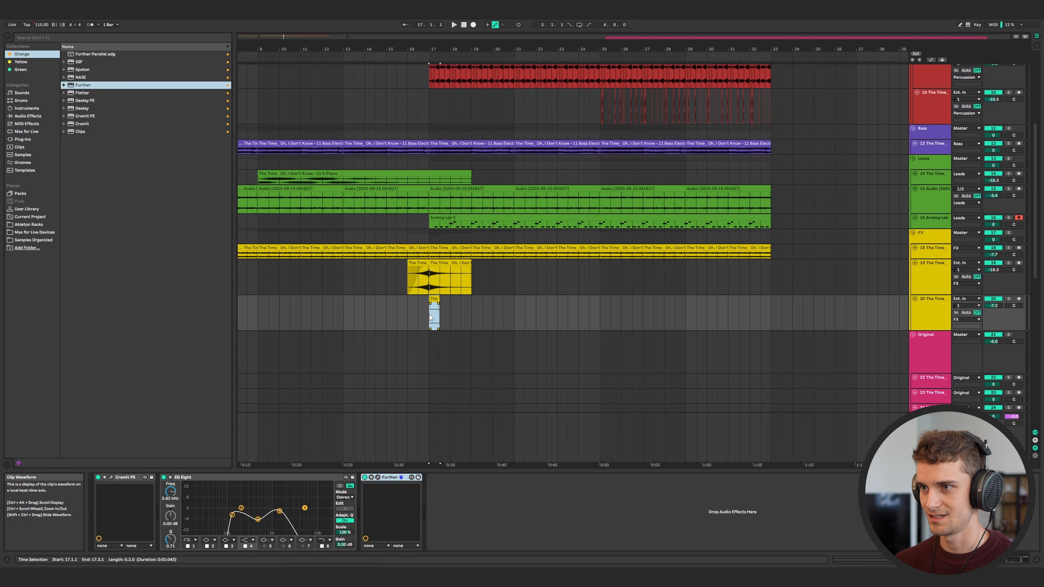
- Duplicate the short Time Noise clip repeatedly to fill bars 17 to 19 and play it from bar 17
scroll(435, 321, up, 3)
key(ctrl+d)
key(ctrl+d)
key(ctrl+d)
key(ctrl+d)
key(ctrl+d)
key(ctrl+d)
key(ctrl+d)
click(416, 322)
key(space)
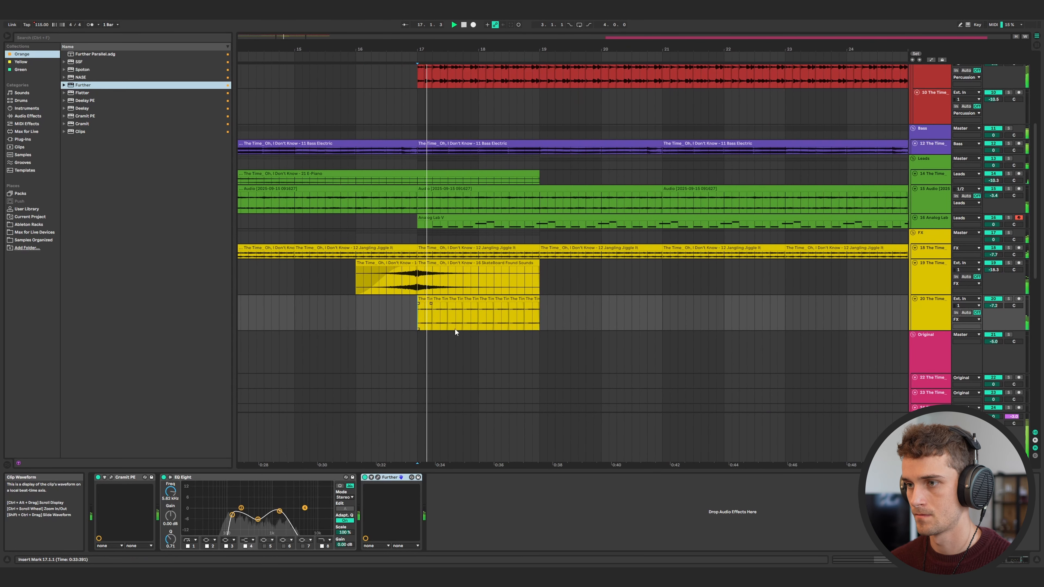
- Select the row of Time Noise clips up to bar 19 and duplicate it repeatedly until it reaches bar 33
drag(540, 311, 418, 313)
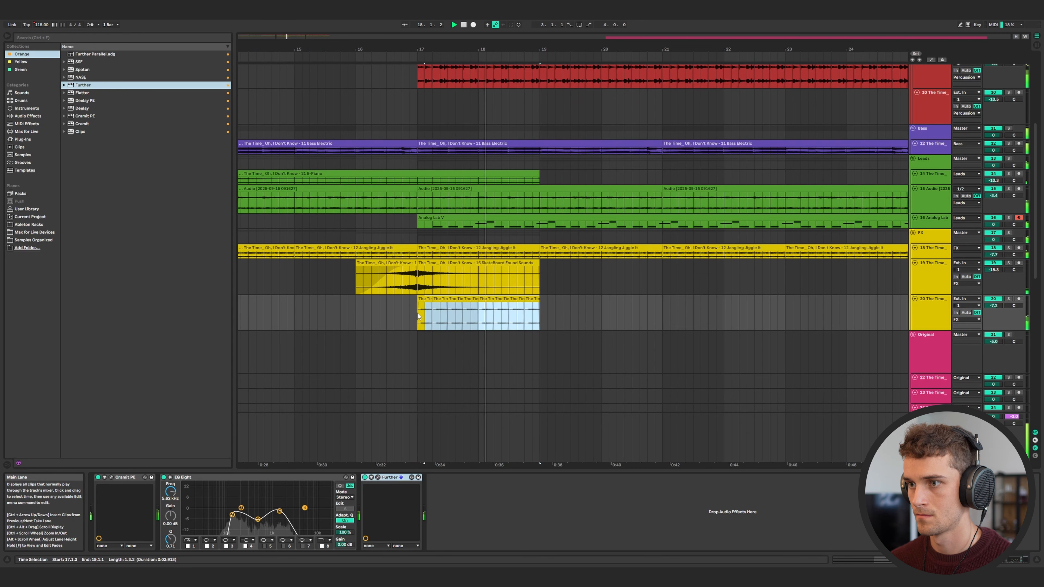
key(ctrl+d)
key(ctrl+d)
key(ctrl+d)
scroll(417, 314, down, 5)
key(ctrl+d)
key(ctrl+d)
key(ctrl+d)
key(ctrl+d)
- Solo the Time Noise track with monitoring off and boost its highs by about 9 dB near 5.67 kHz in EQ Eight
click(957, 313)
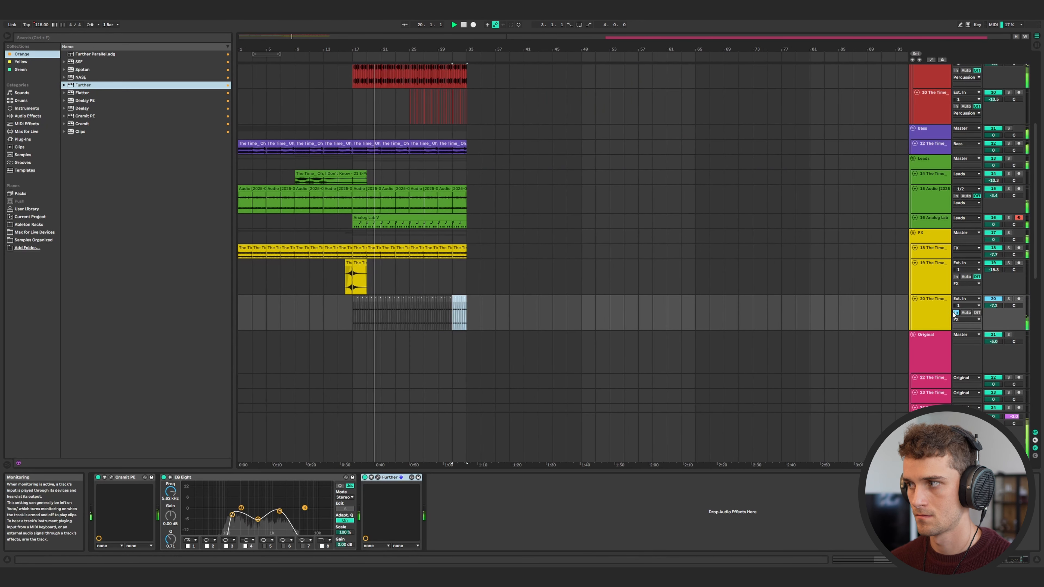
click(976, 313)
click(1008, 299)
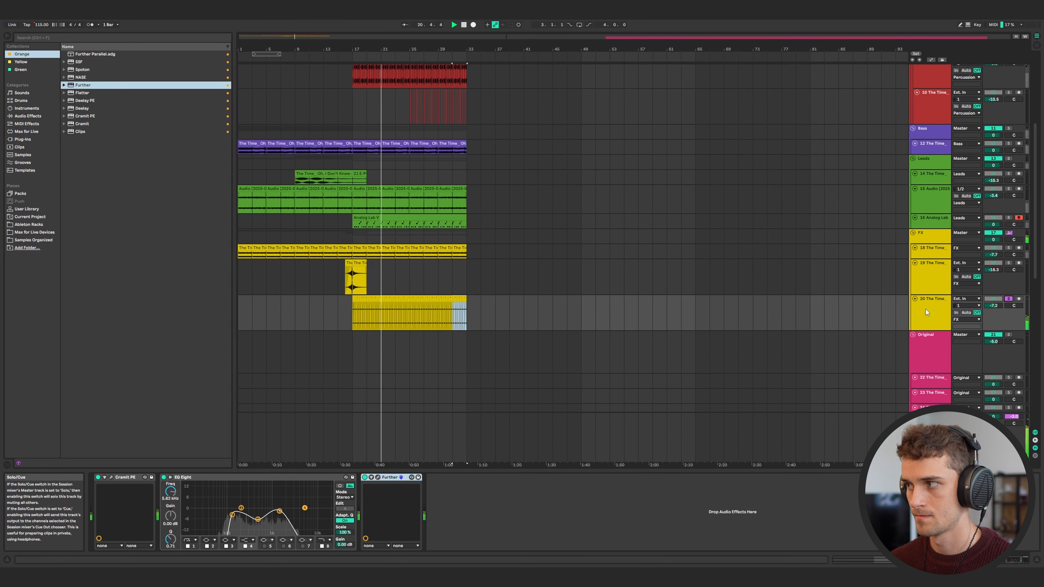
click(933, 312)
drag(280, 511, 328, 516)
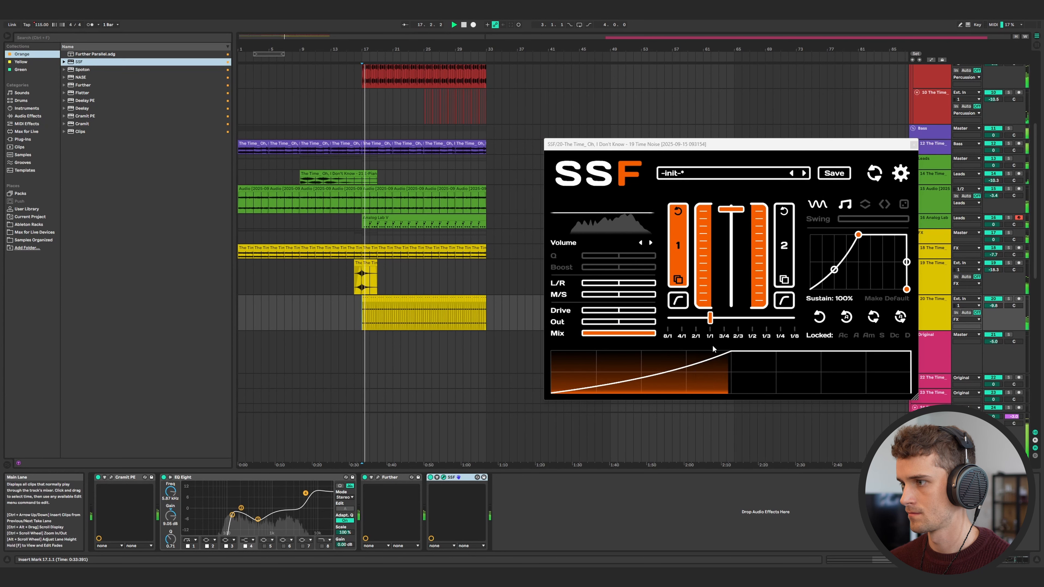
- Bend SSF's attack curve downward on the Time Noise track so the volume rises more slowly, and close SSF
drag(834, 270, 839, 282)
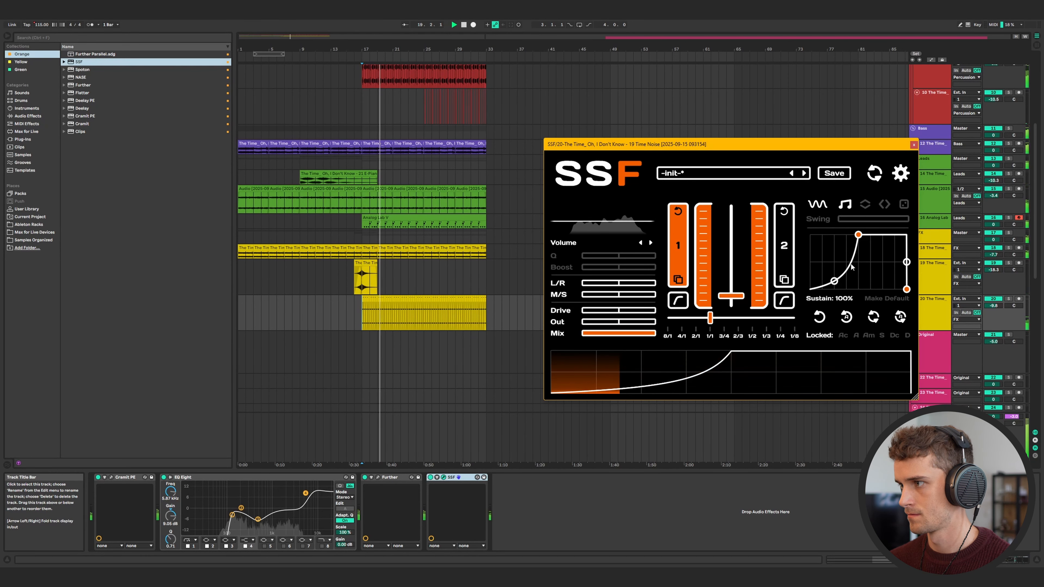
click(913, 145)
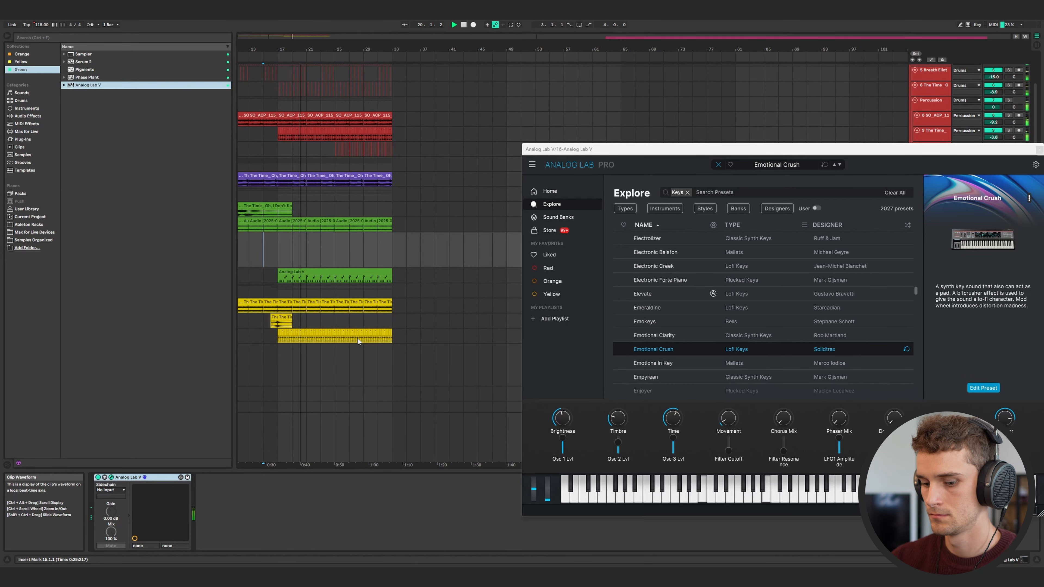
- Record a part played with the Emotional Crush preset on the new Analog Lab V track
click(473, 24)
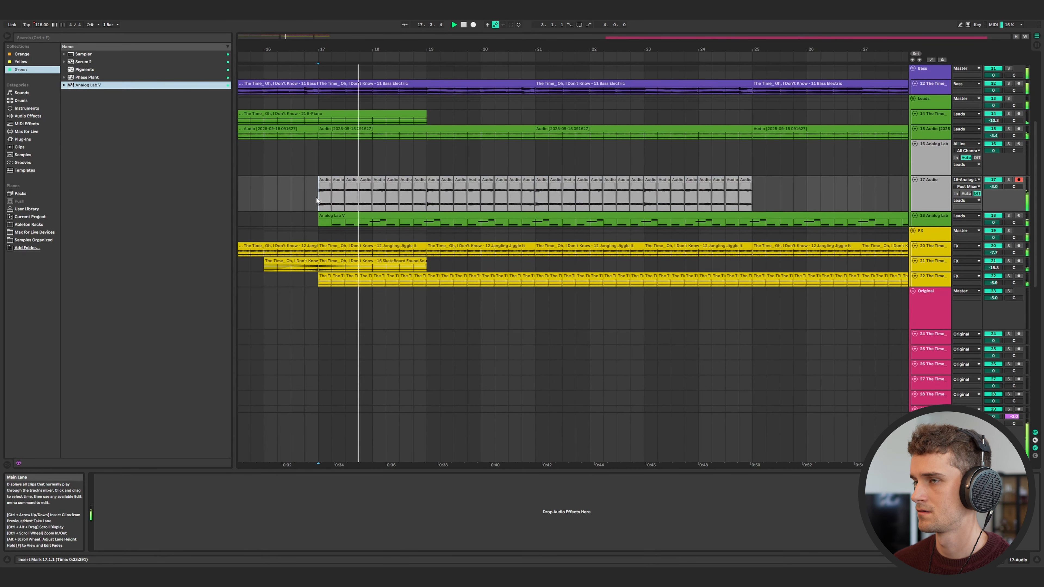
scroll(478, 190, down, 5)
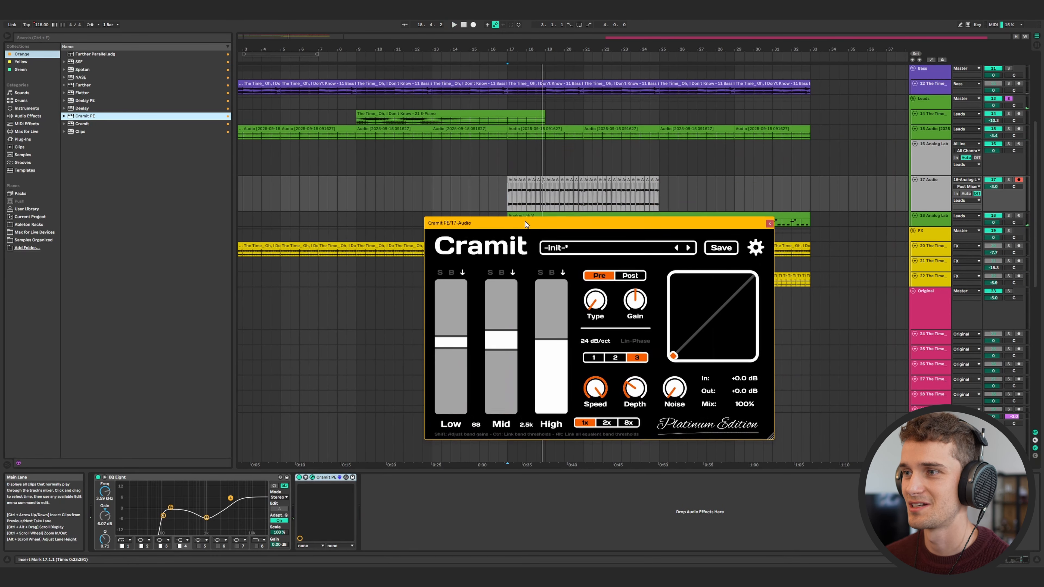
drag(452, 199, 442, 199)
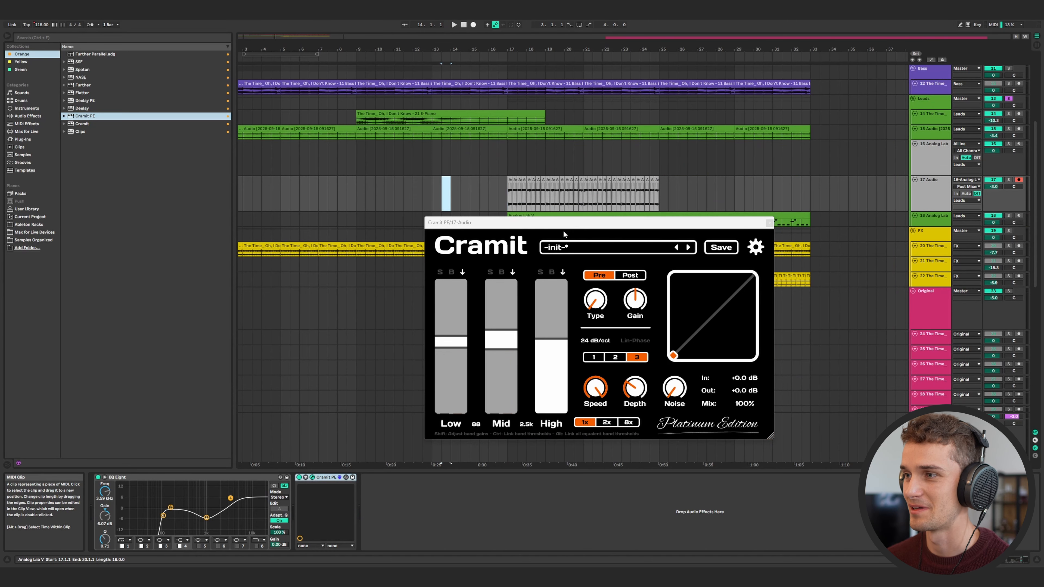
- Close Cramit PE and record a part on the Analog Lab V track above it, starting at bar 25
drag(564, 227, 560, 224)
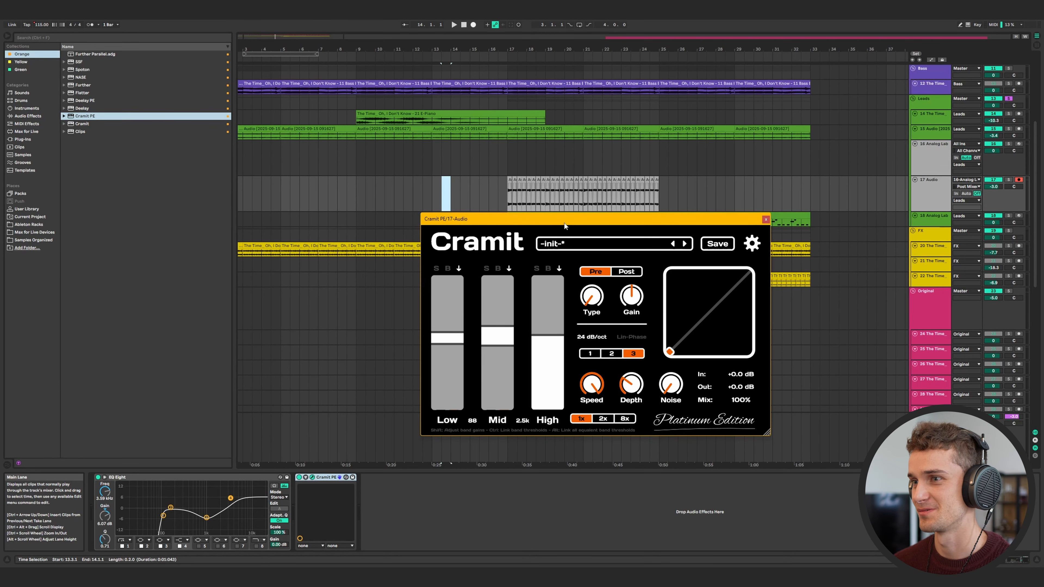
click(766, 219)
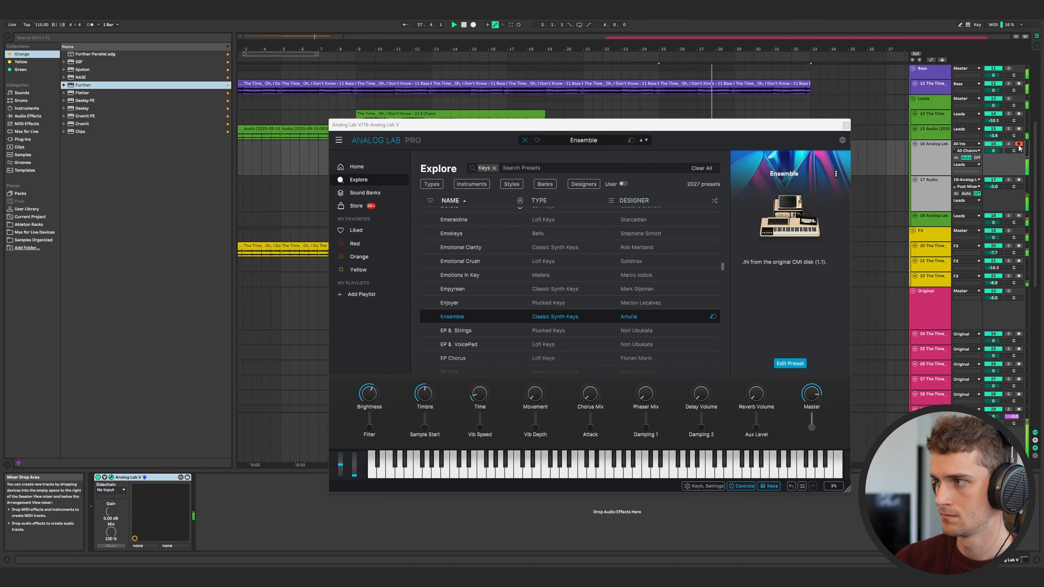
click(473, 25)
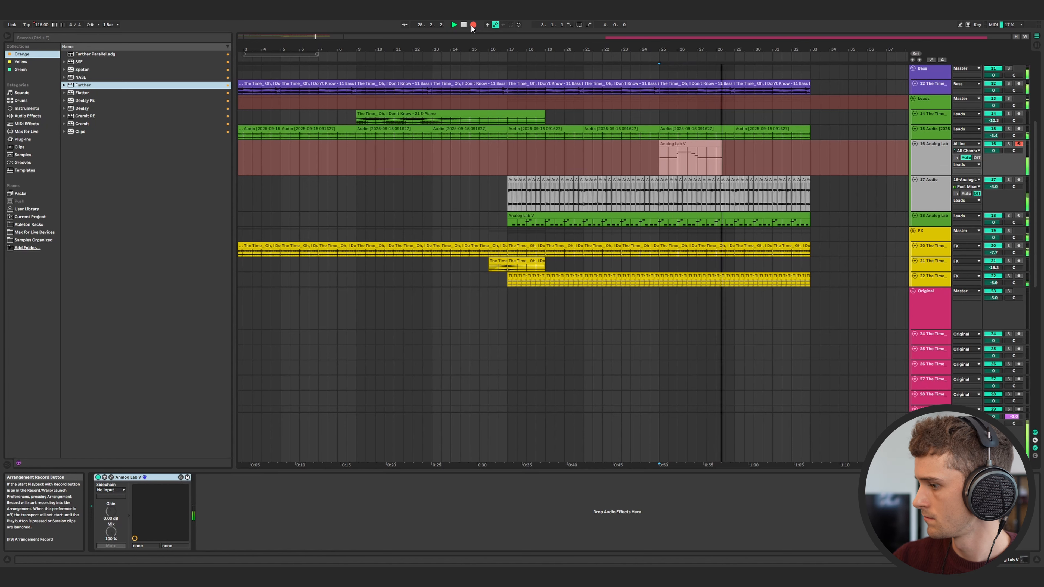
click(473, 25)
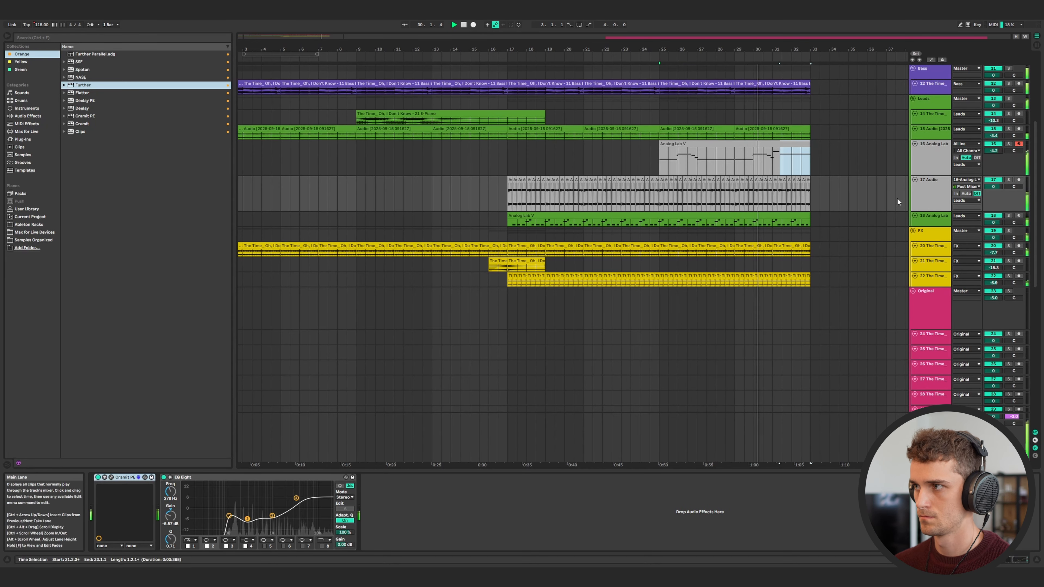
- Add EQ Eight to the Analog Lab V track that starts at bar 25 and shape its curve with a mid dip
click(931, 153)
click(20, 62)
double_click(84, 61)
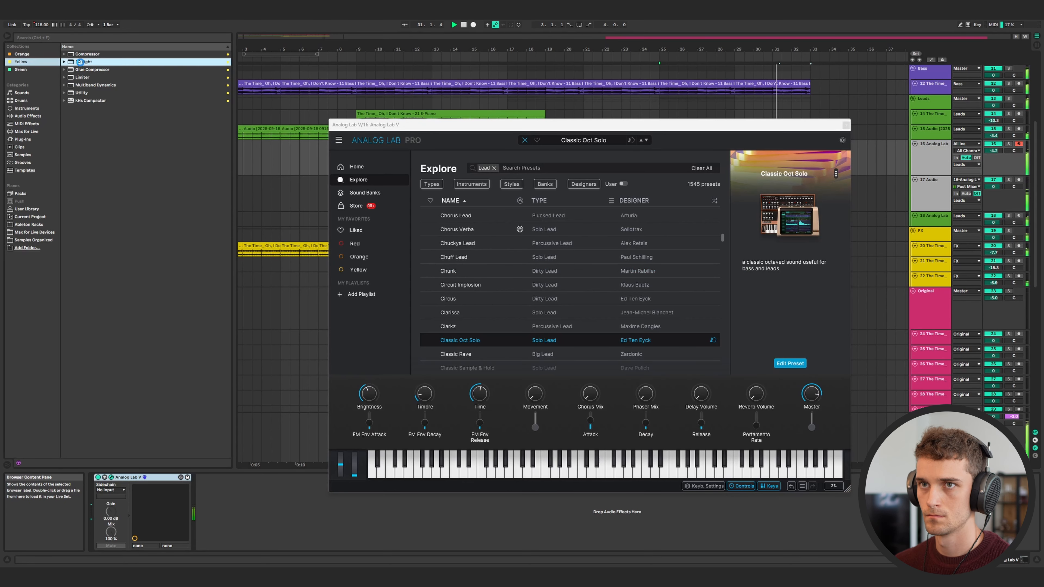
mouse_move(277, 508)
mouse_down()
mouse_move(279, 493)
mouse_move(280, 520)
mouse_move(279, 510)
mouse_up()
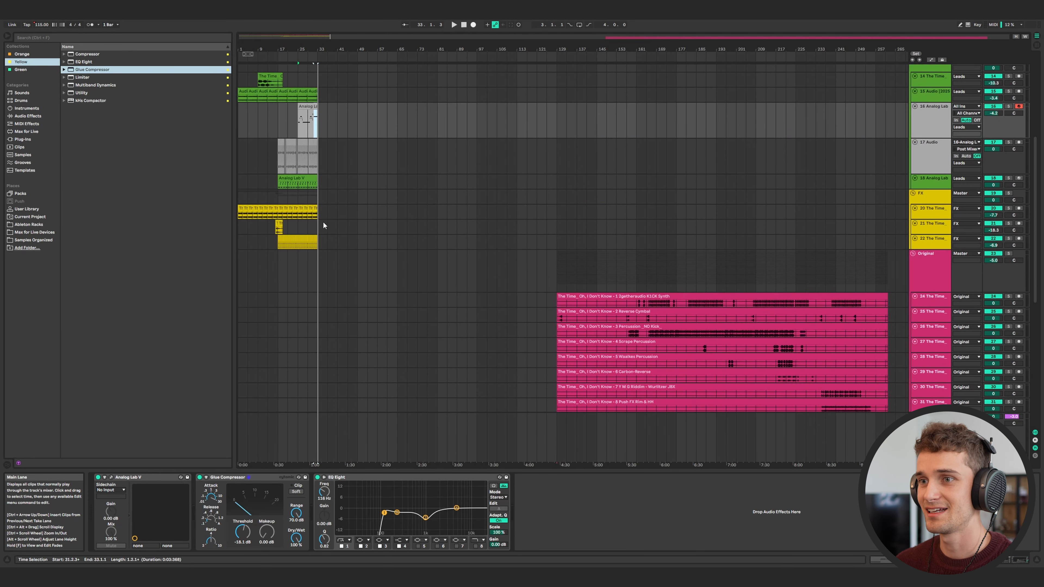
scroll(323, 224, up, 5)
scroll(319, 226, up, 1)
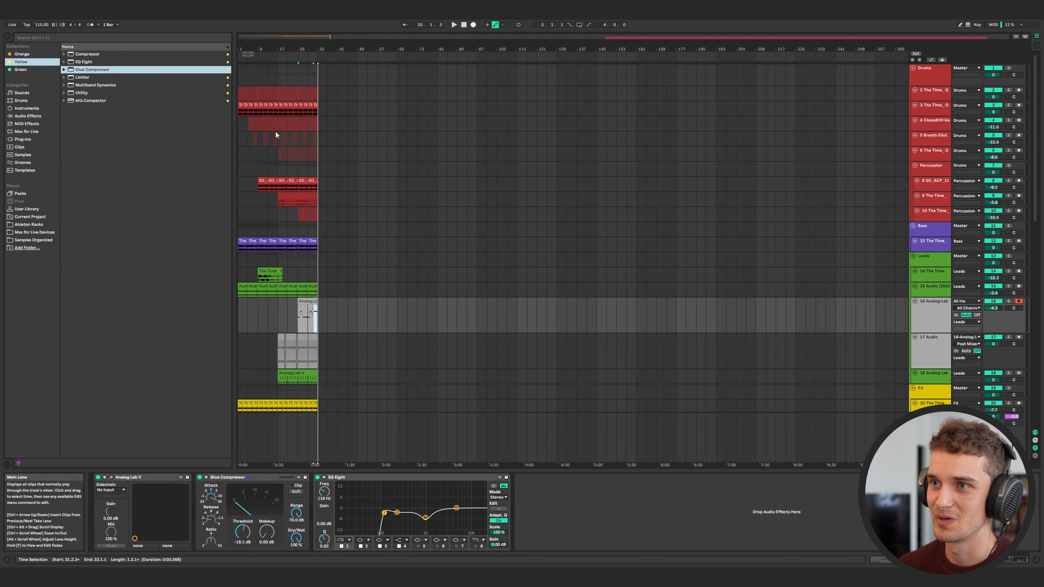
scroll(276, 134, down, 15)
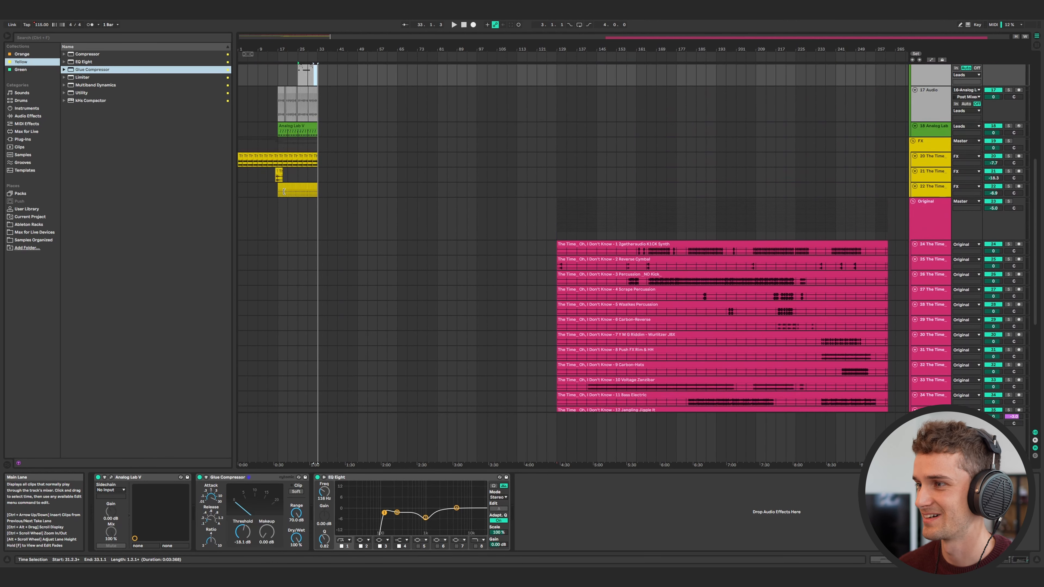
scroll(284, 191, up, 10)
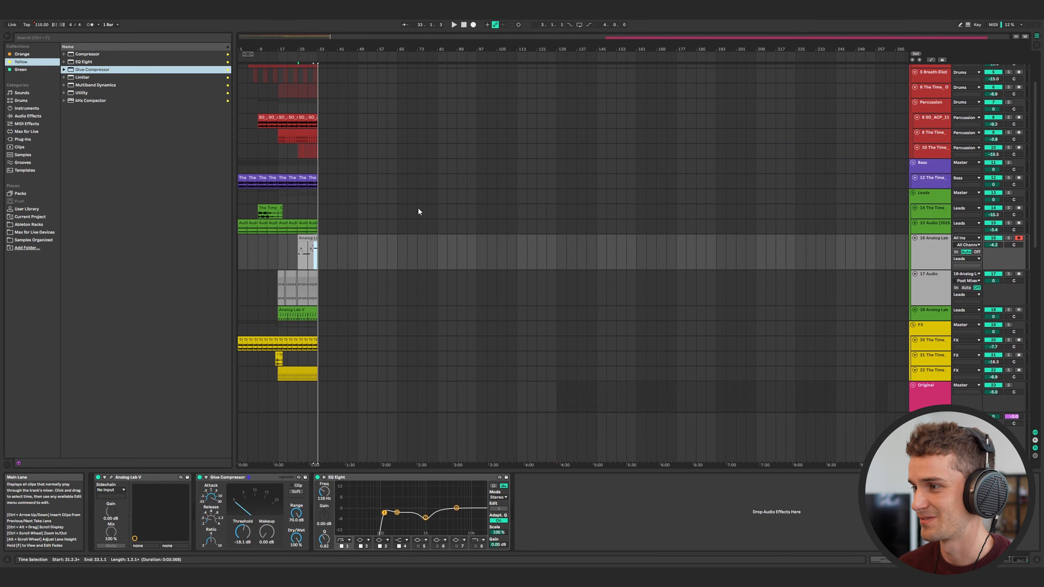
scroll(417, 212, down, 8)
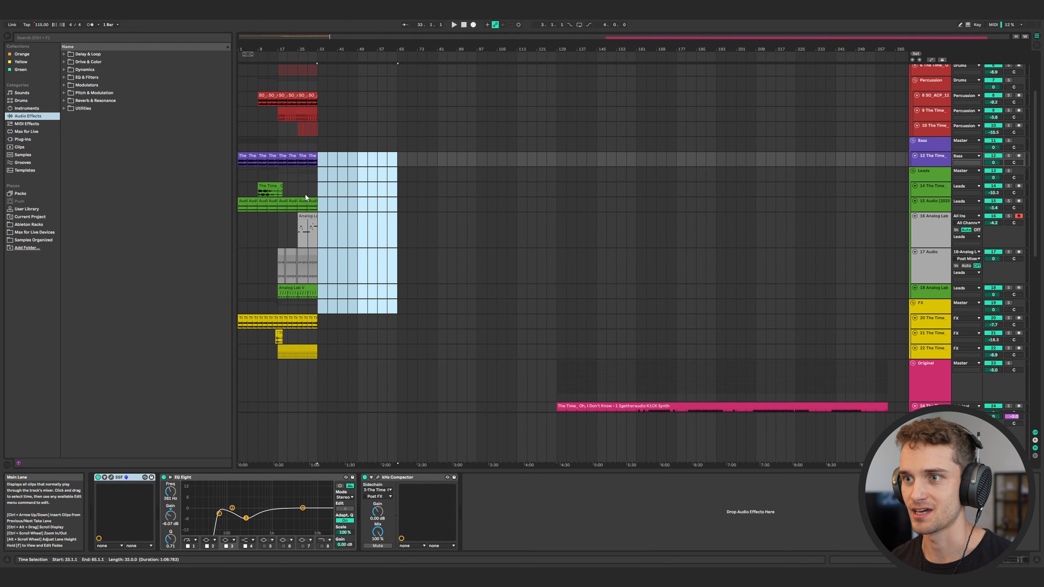
- Solo and play the audio lead track from bar 17, and the Analog Lab V track above it from bar 25
click(278, 272)
scroll(279, 272, up, 10)
scroll(278, 272, down, 10)
click(1010, 252)
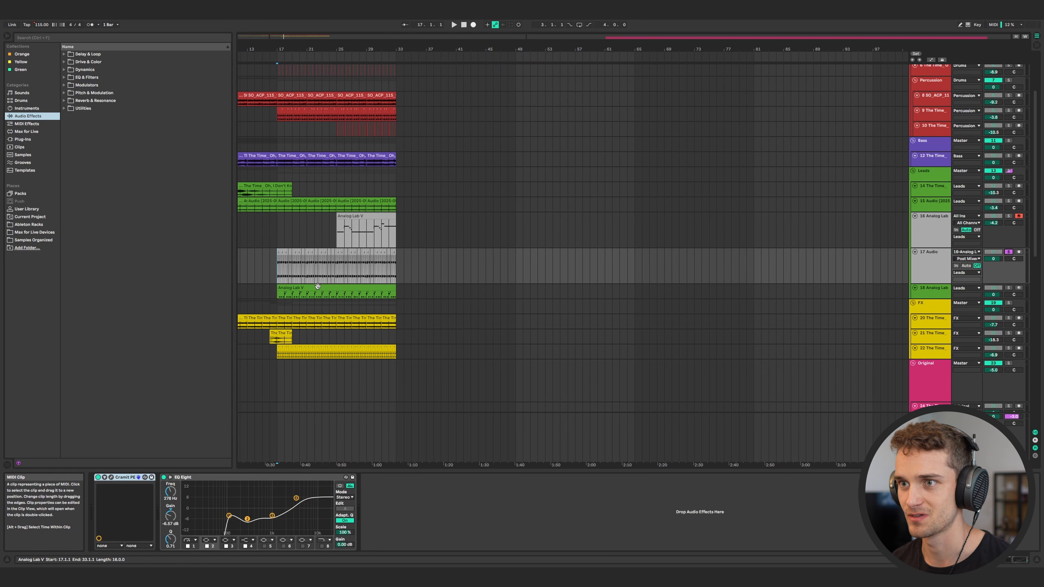
key(space)
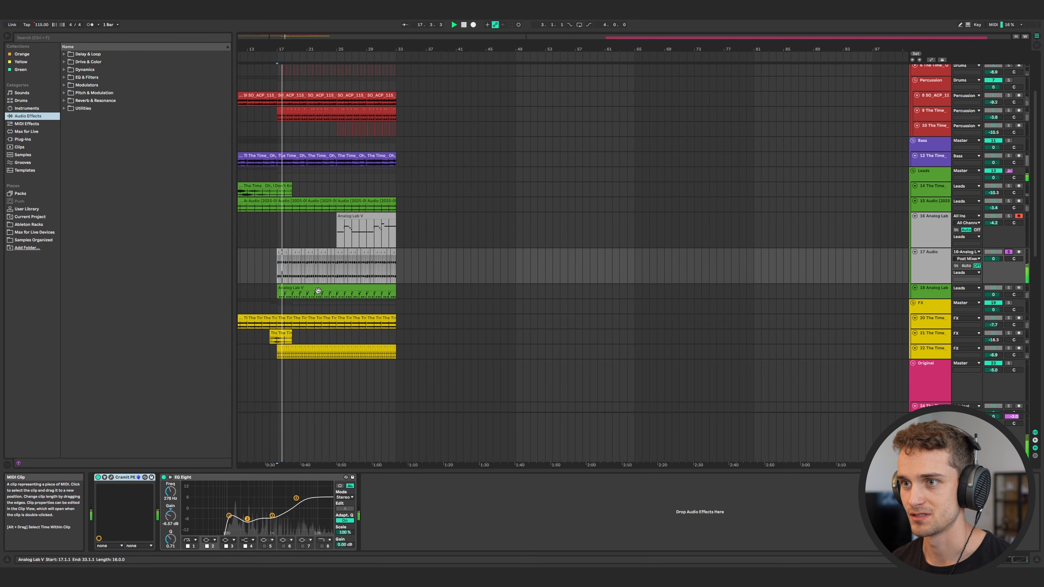
click(399, 233)
click(1009, 216)
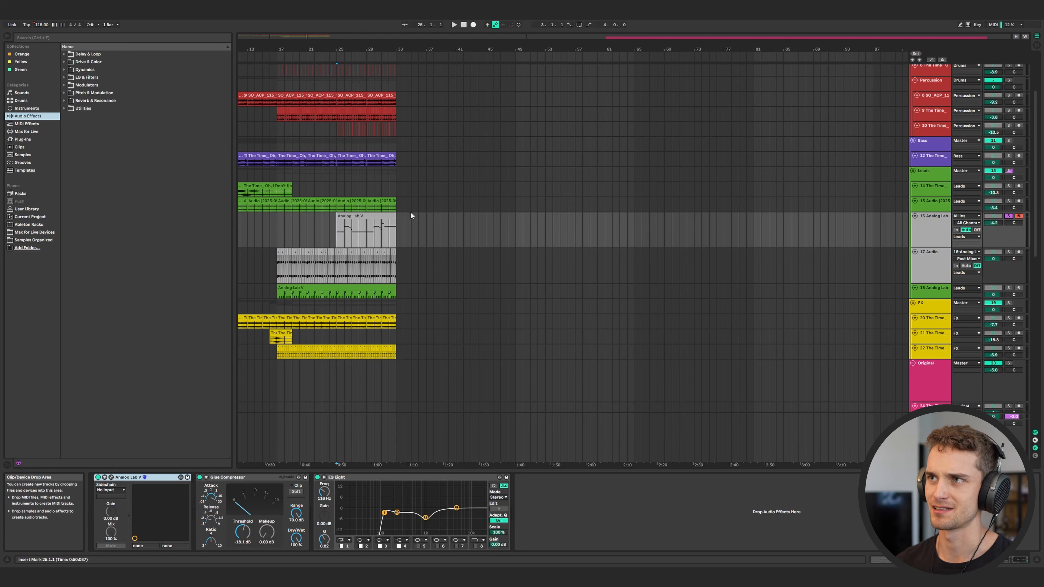
key(space)
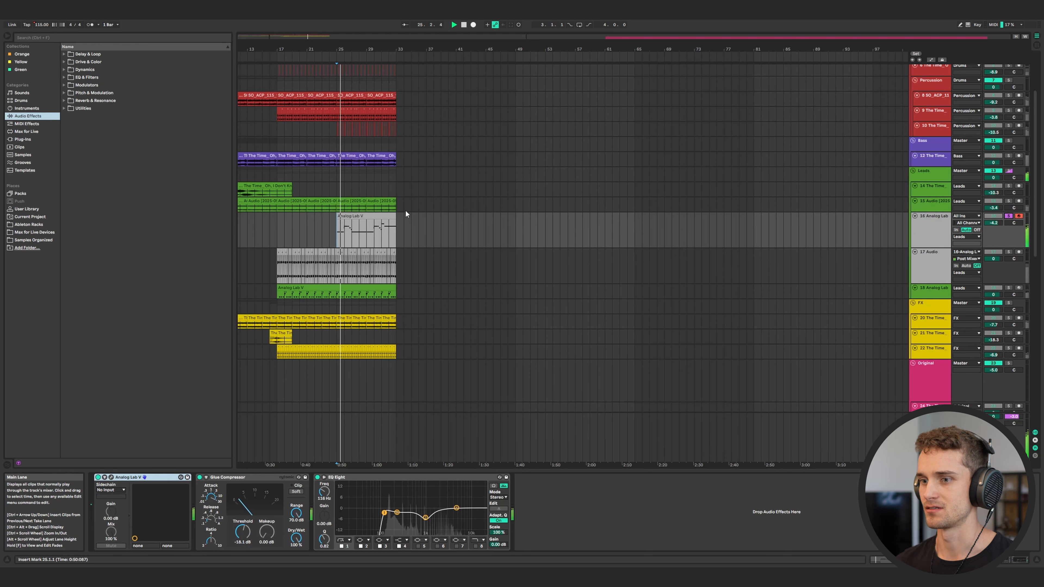
- Add SSF to the Analog Lab V track that starts at bar 25 and switch its filter to the next type
click(21, 54)
drag(356, 229, 356, 230)
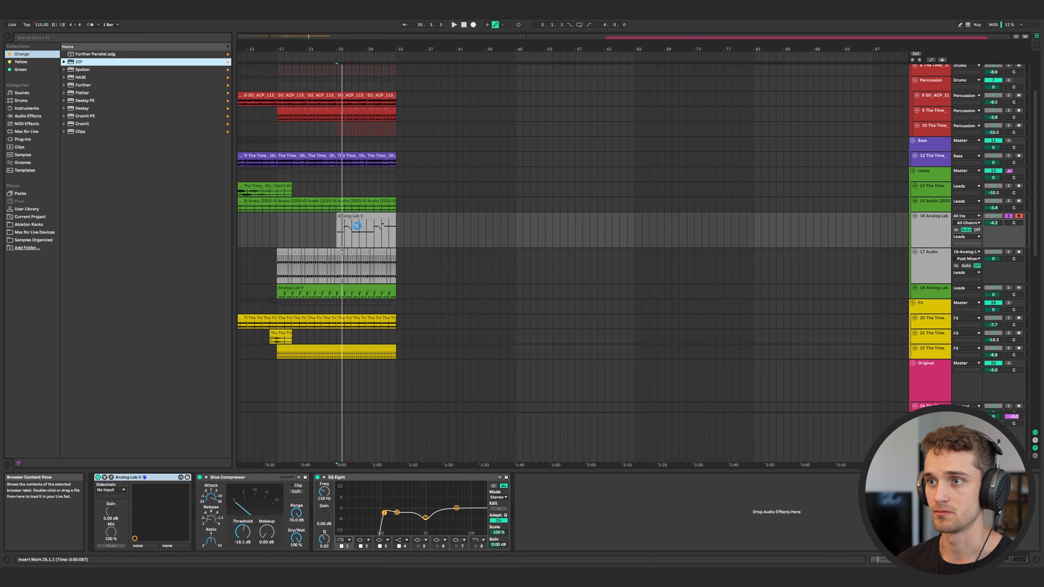
drag(181, 44, 591, 135)
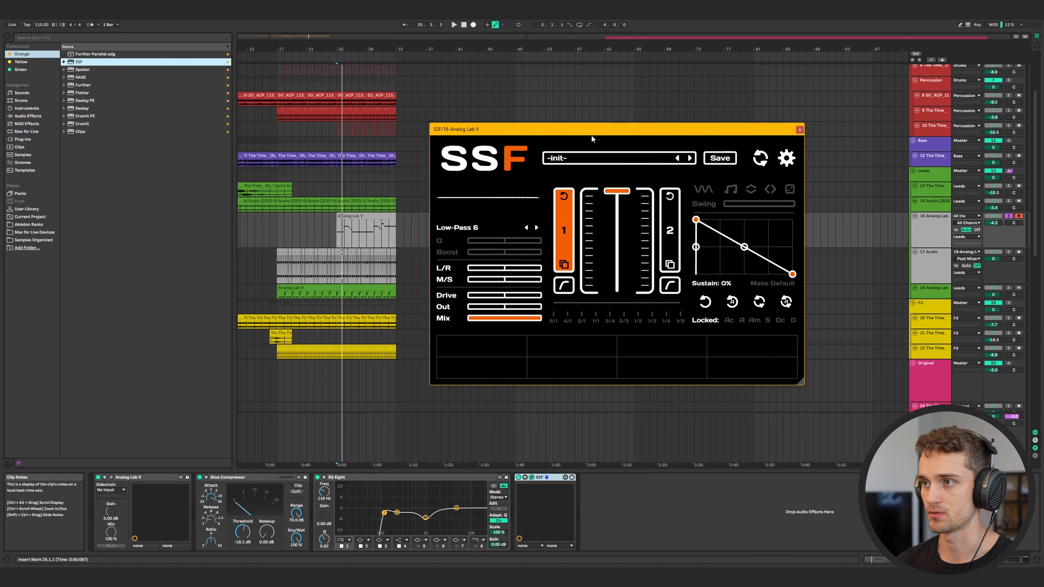
click(538, 228)
- Mark the empty bars 33 to 49 across the tracks and play the full loop from bar 17
drag(277, 264, 397, 270)
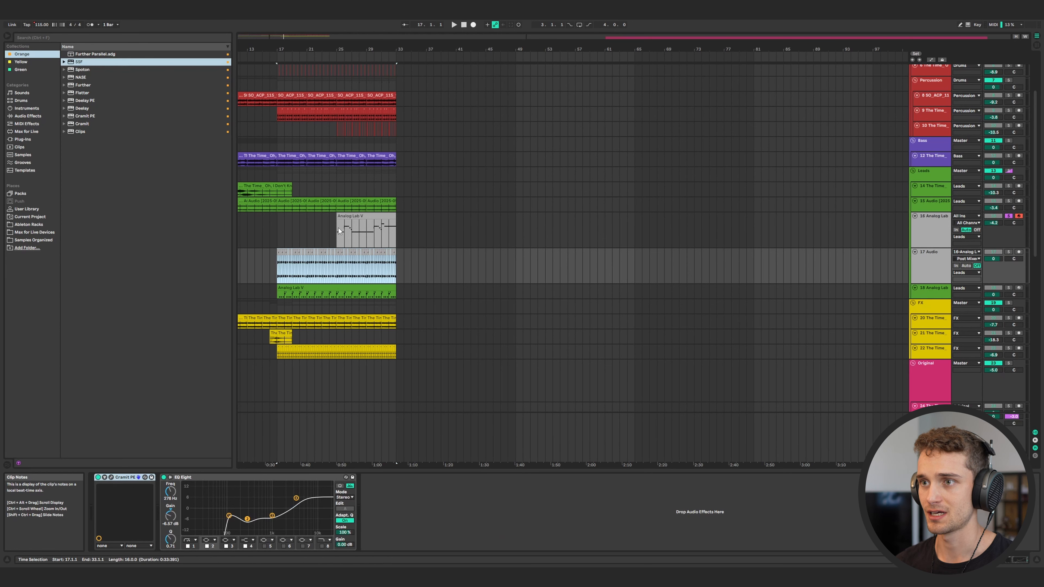
drag(396, 327, 517, 67)
scroll(446, 227, down, 3)
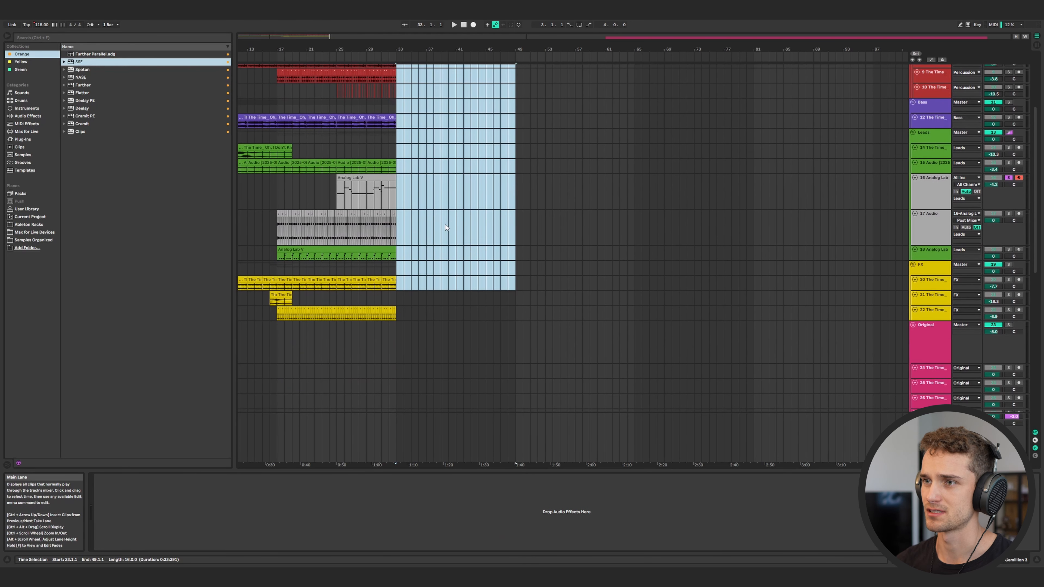
click(406, 209)
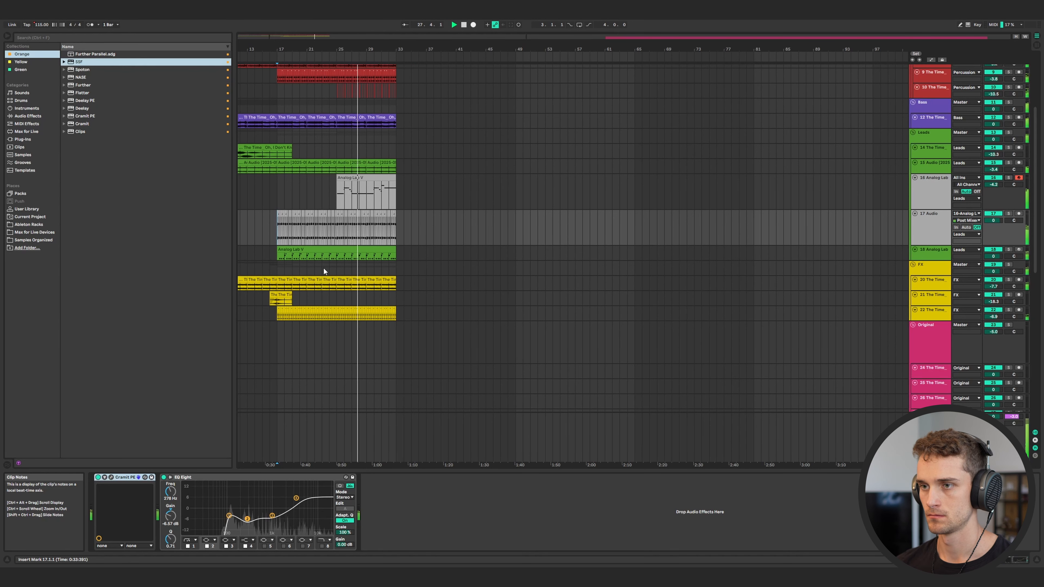
key(space)
- Delete the audio lead track with its clips from bar 17 to 33, replacing it with a new MIDI track
drag(396, 236, 278, 239)
key(Delete)
click(935, 274)
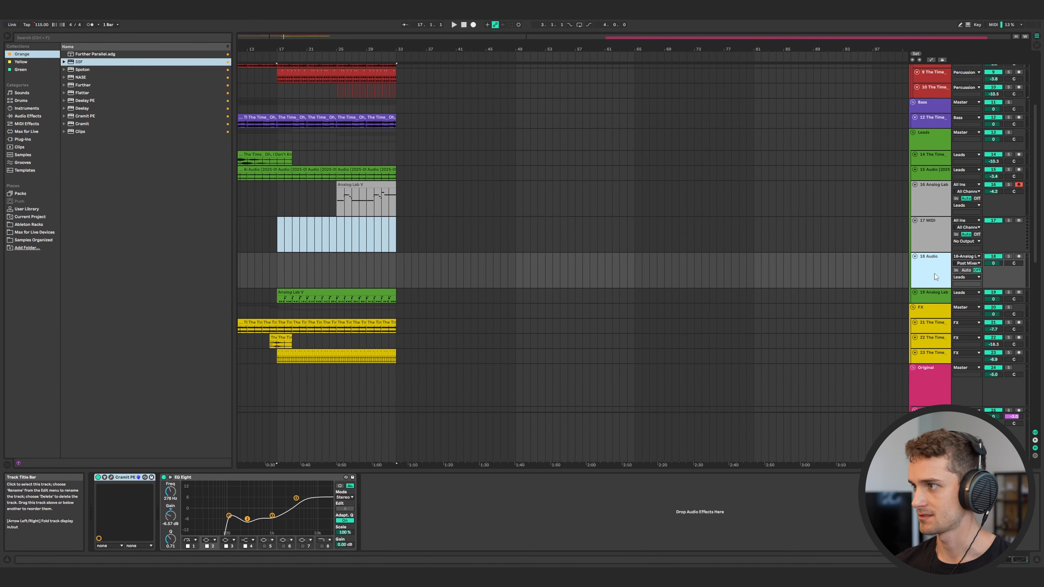
key(Delete)
- Load the Manip preset of Analog Lab V on the new MIDI track and cut its lows near 121 Hz in EQ Eight
click(40, 70)
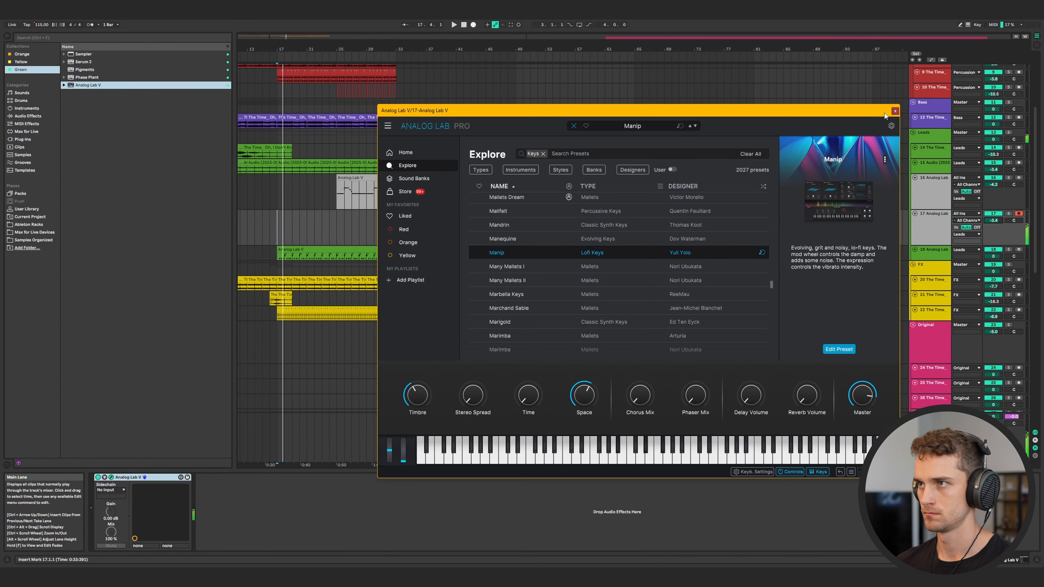
click(895, 111)
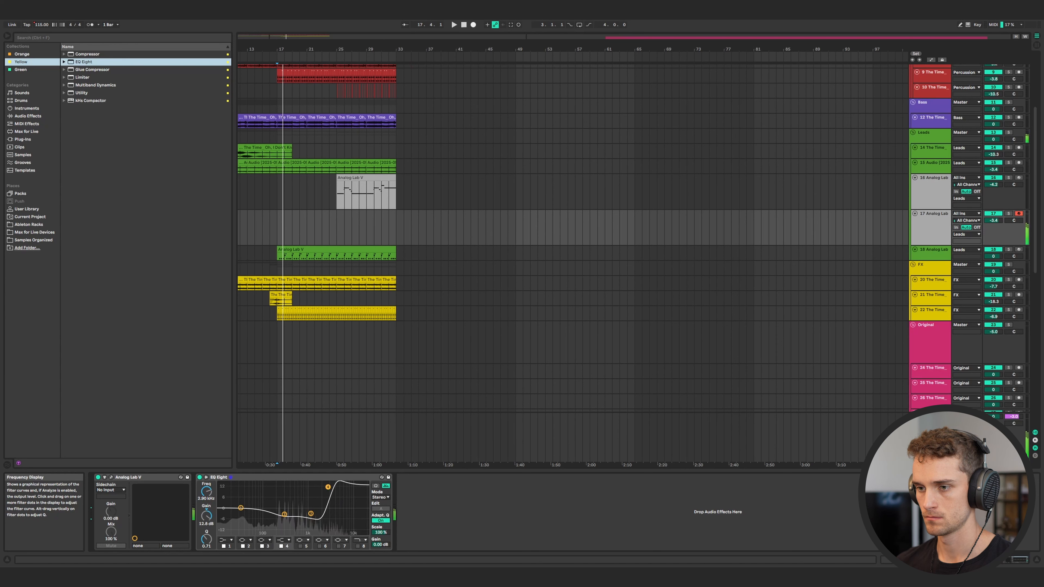
click(229, 536)
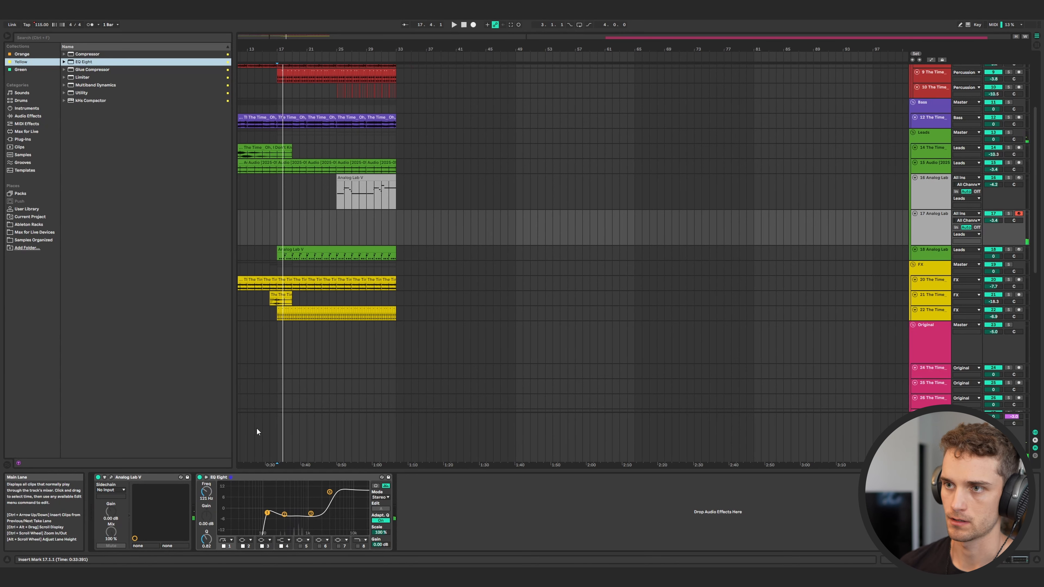
- Record a part with the Manip sound from bar 17 to 33 and add Further to its track
click(473, 25)
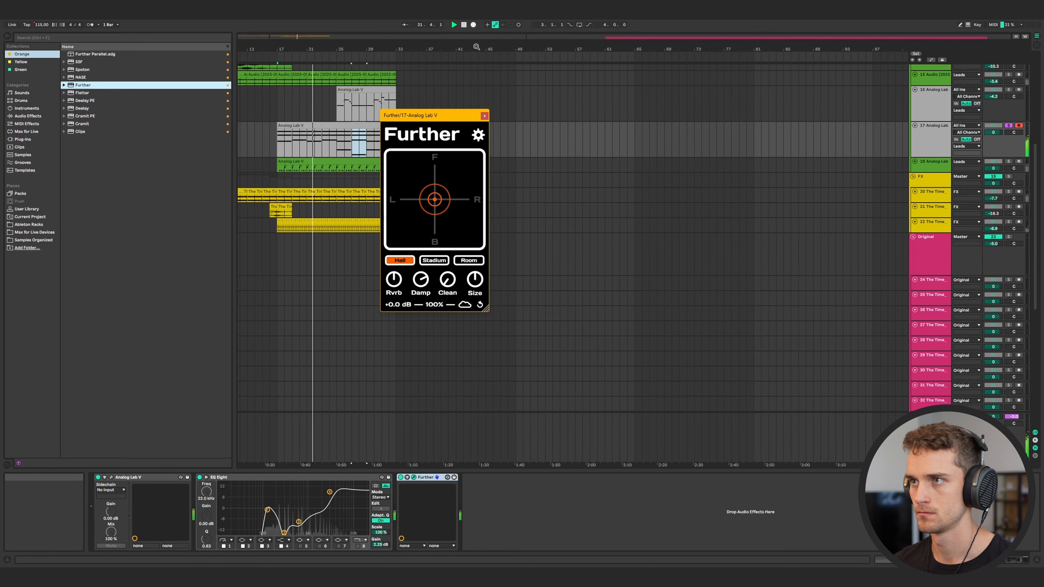
drag(423, 115, 493, 115)
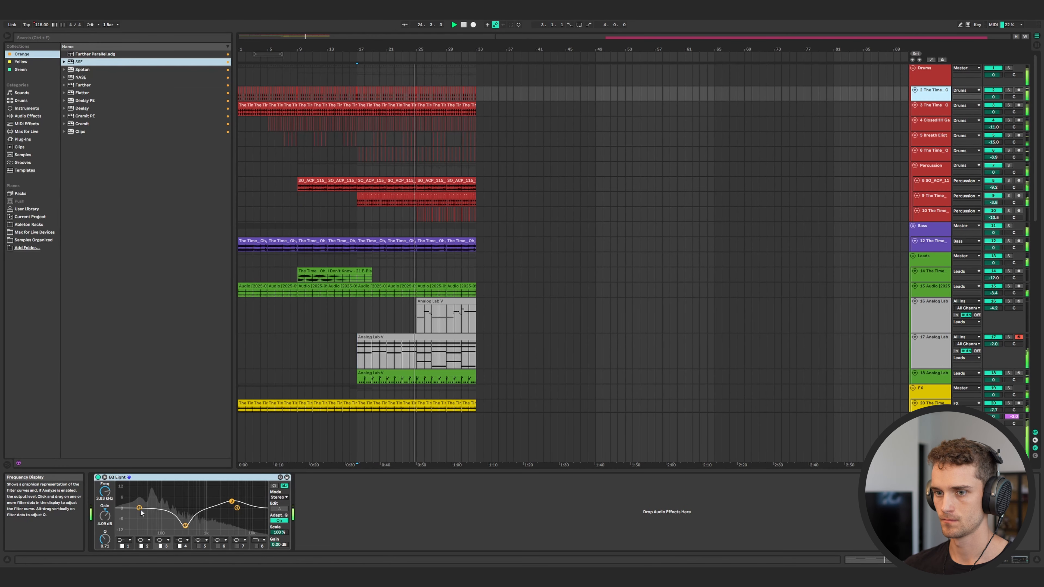
- Lower the kick's lowest EQ Eight band to about -3.8 dB just below 100 Hz, toggling Adaptive Q off and on
drag(140, 511, 158, 508)
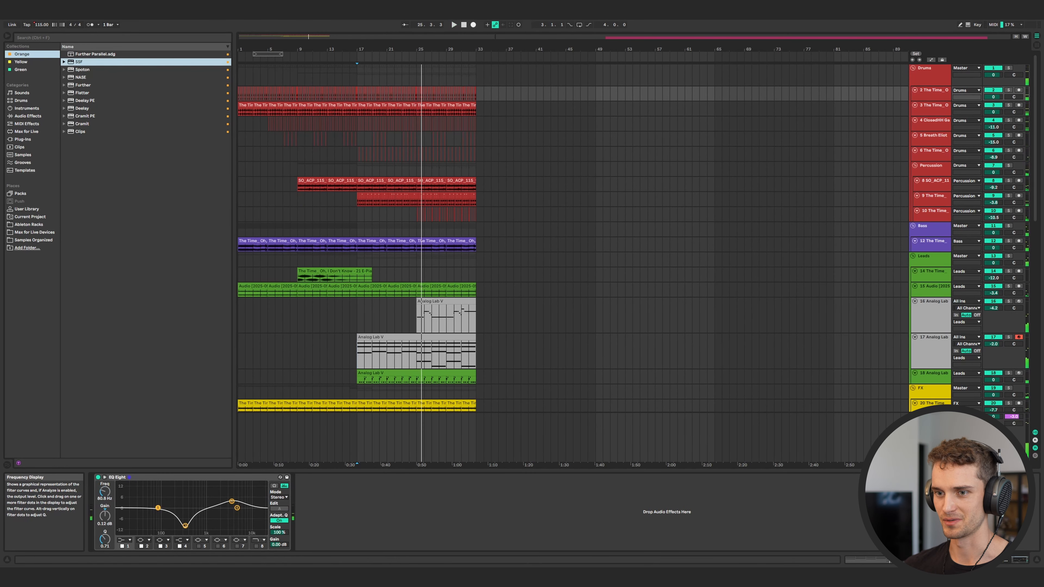
click(279, 521)
drag(159, 514, 161, 514)
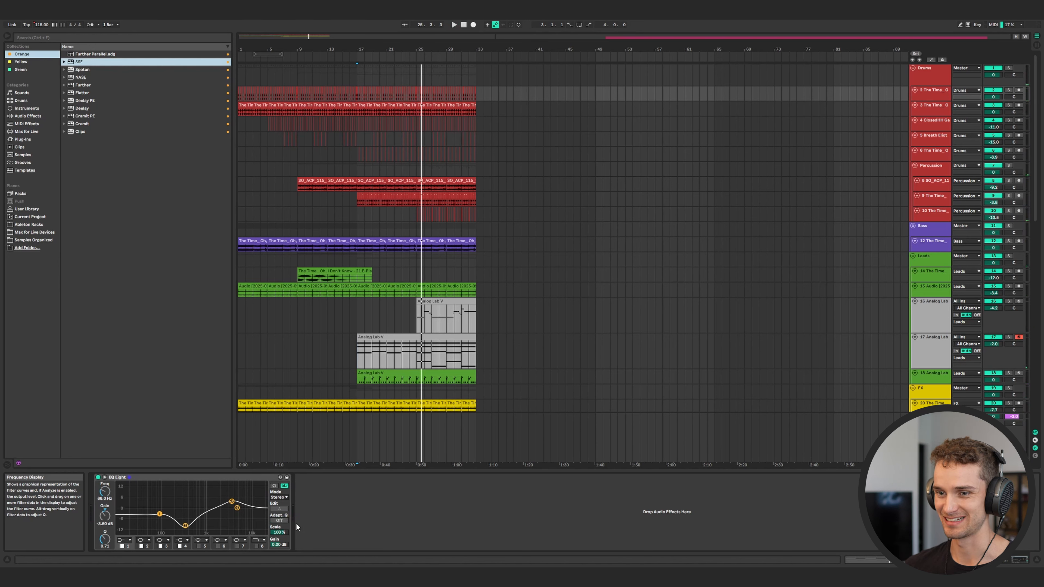
click(280, 521)
key(space)
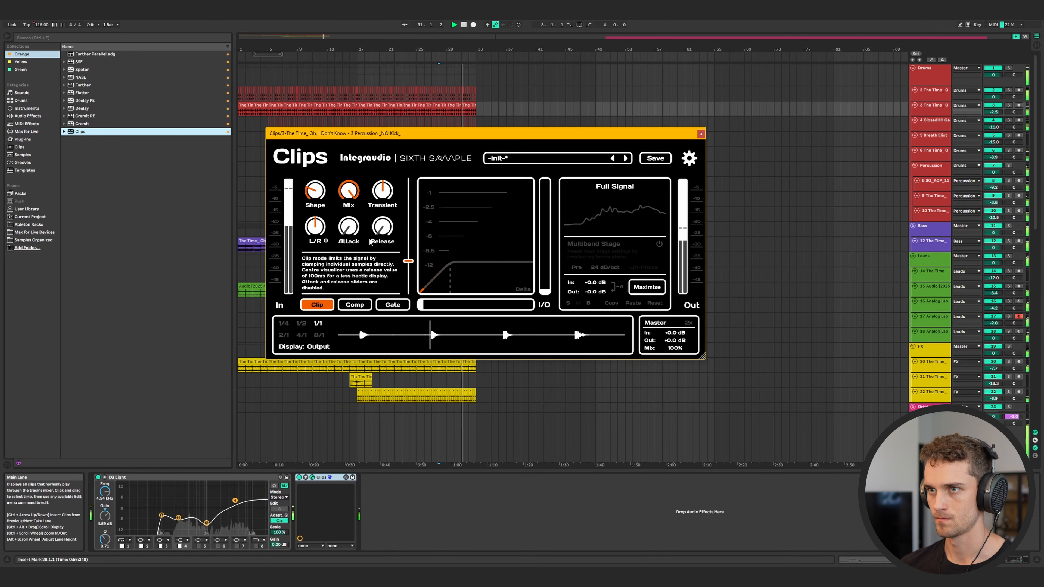
- Close Clips on the Percussion track and extend the time selection on the lowest Analog Lab V track to bar 49
click(701, 134)
scroll(453, 286, down, 5)
scroll(486, 206, up, 2)
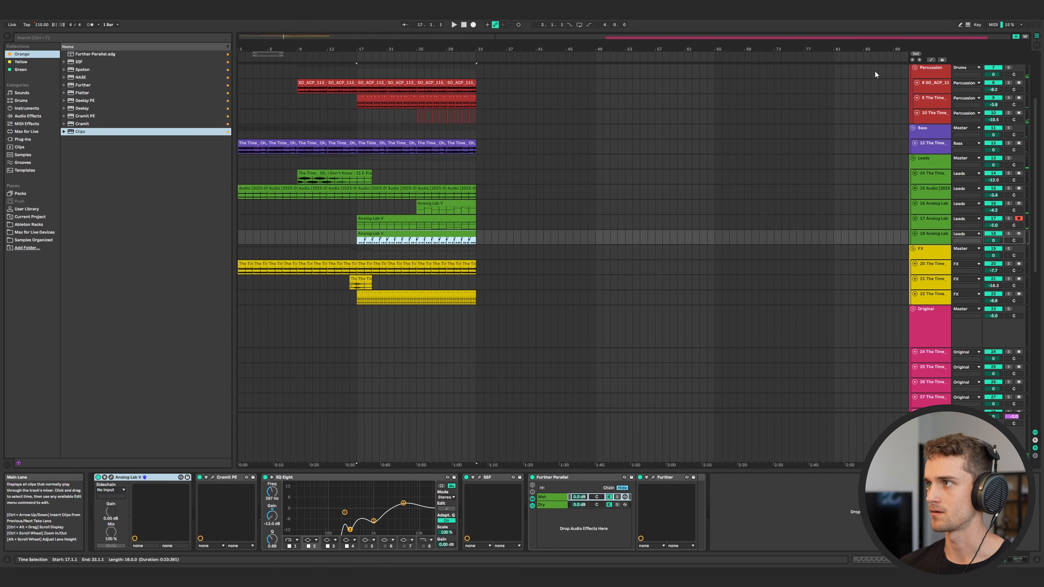
shift+click(595, 238)
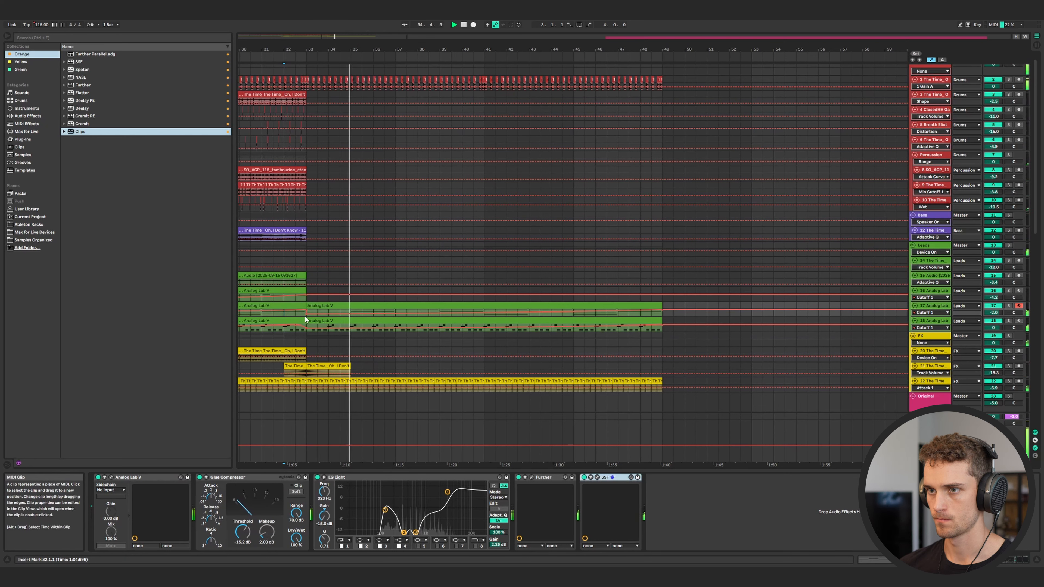
- Adjust the Cutoff 1 automation on the middle Analog Lab V track just before bar 33
drag(306, 310, 303, 311)
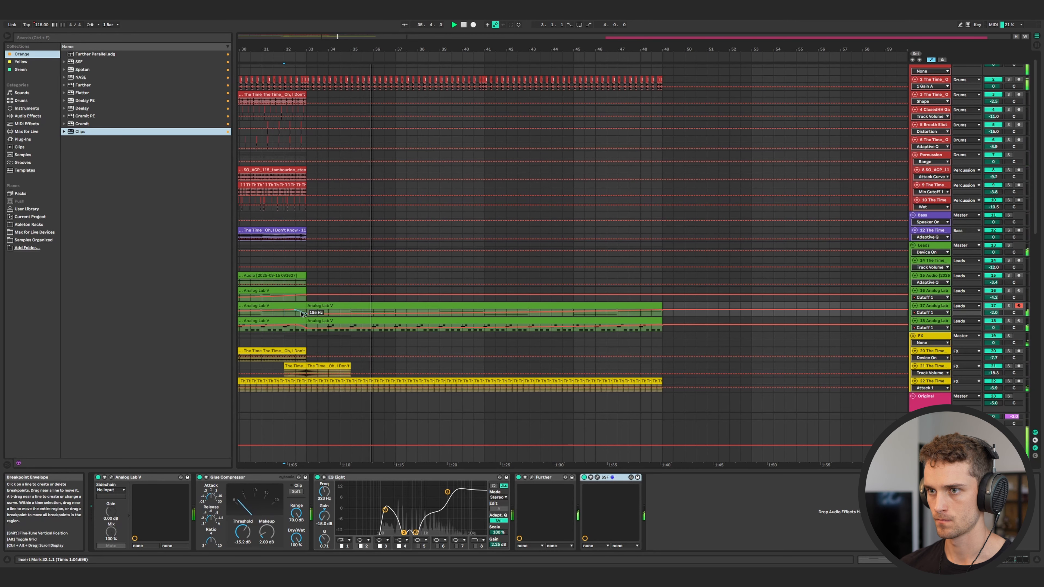
scroll(350, 293, up, 1)
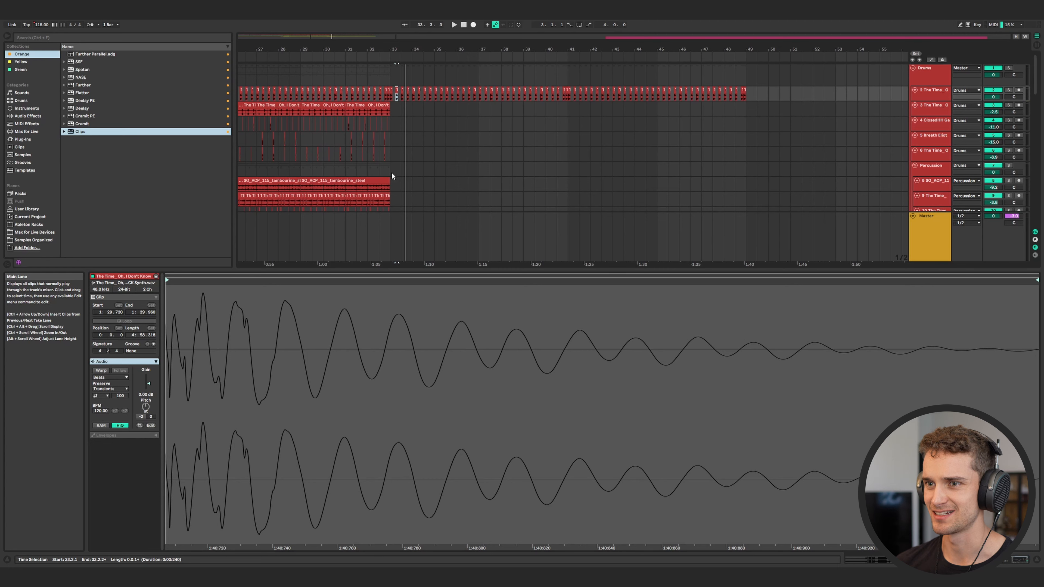
- Select all the kick clips from bar 1 to bar 49 on the kick track
key(space)
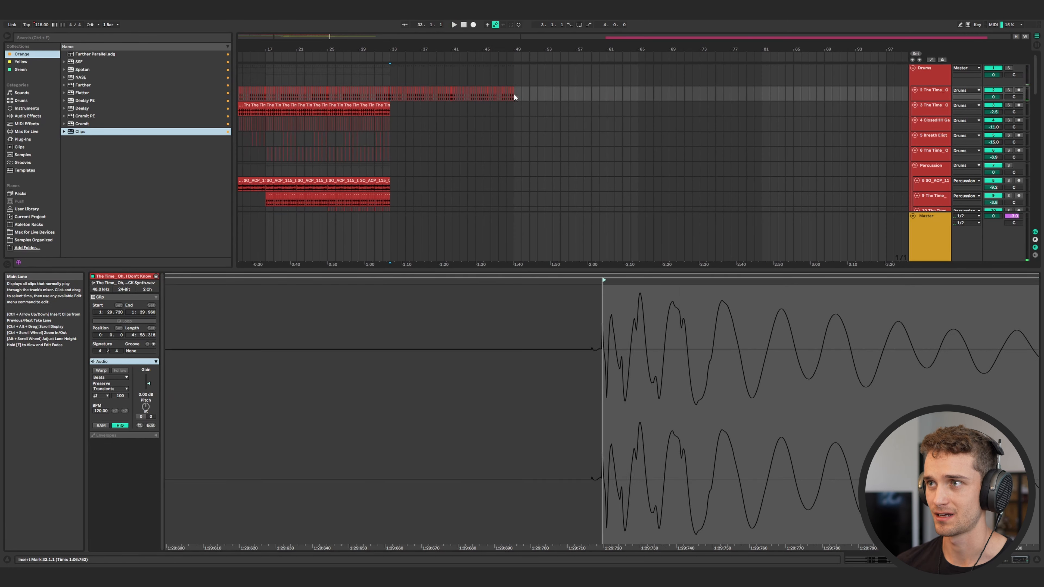
drag(514, 93, 237, 93)
scroll(248, 101, left, 3)
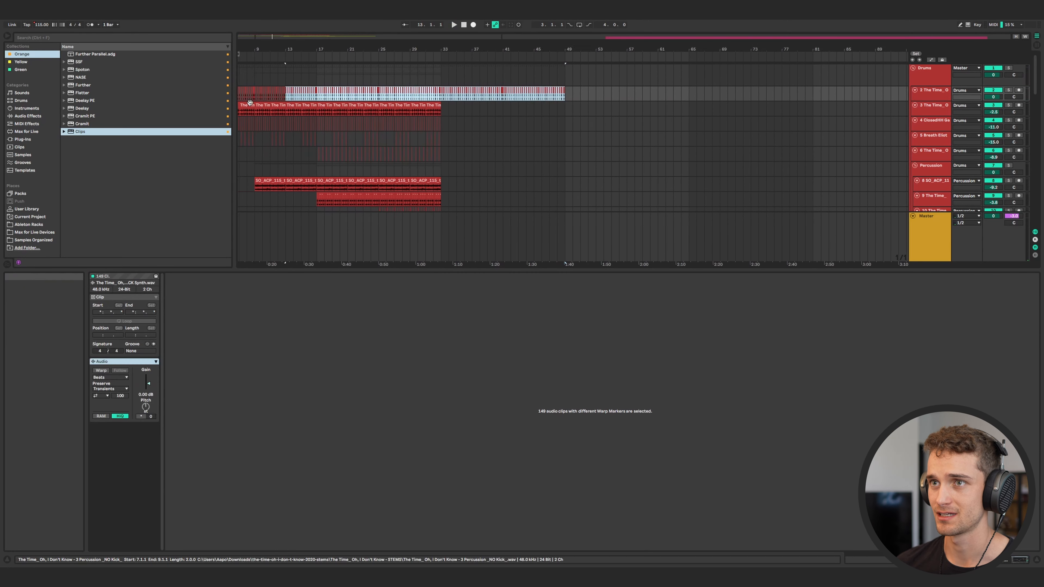
drag(612, 97, 146, 94)
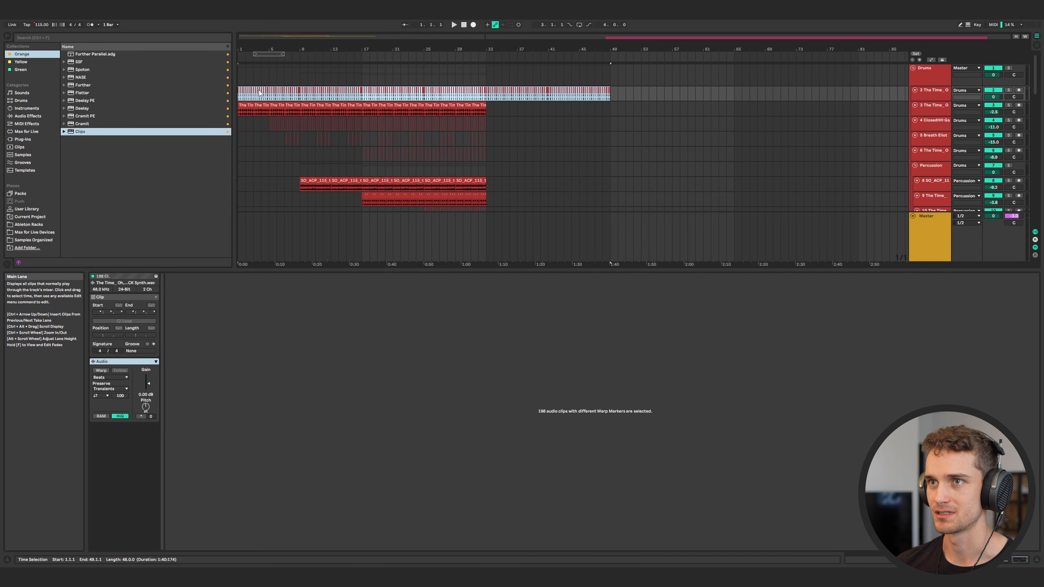
click(238, 94)
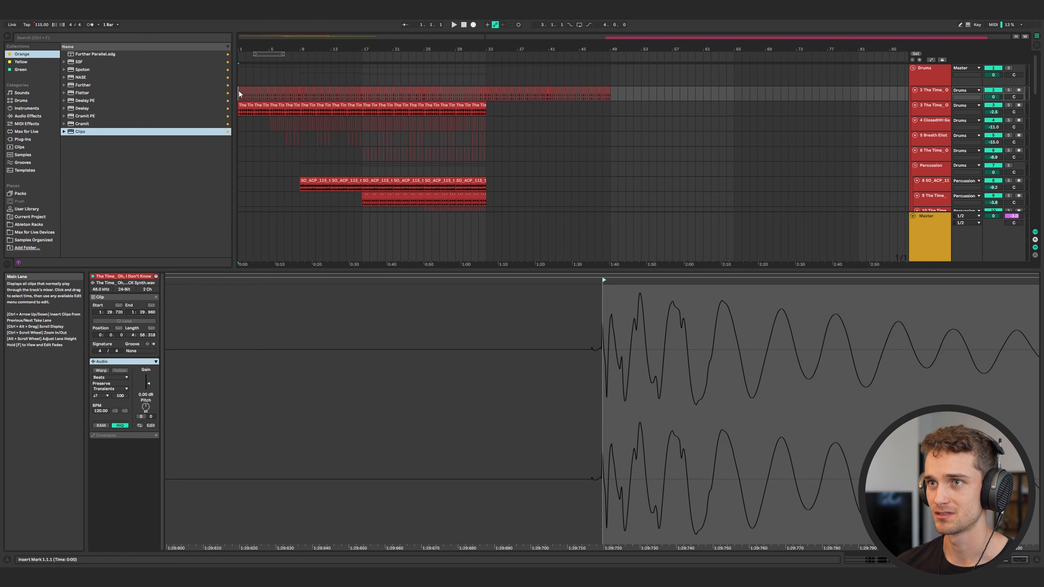
drag(610, 96, 234, 97)
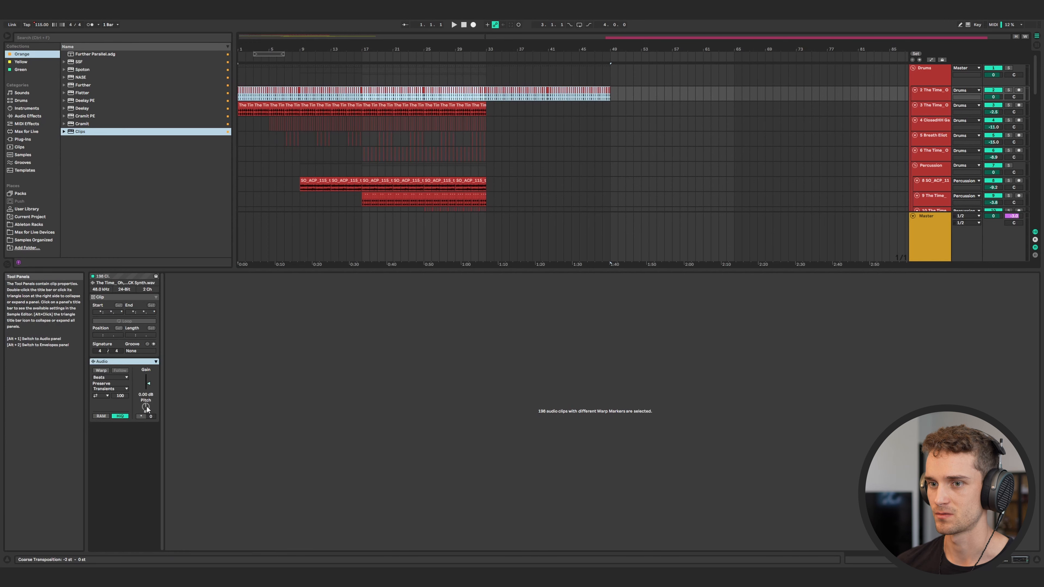
- Play the soloed kick and raise the third EQ Eight band on its track from a cut to a slight boost
key(space)
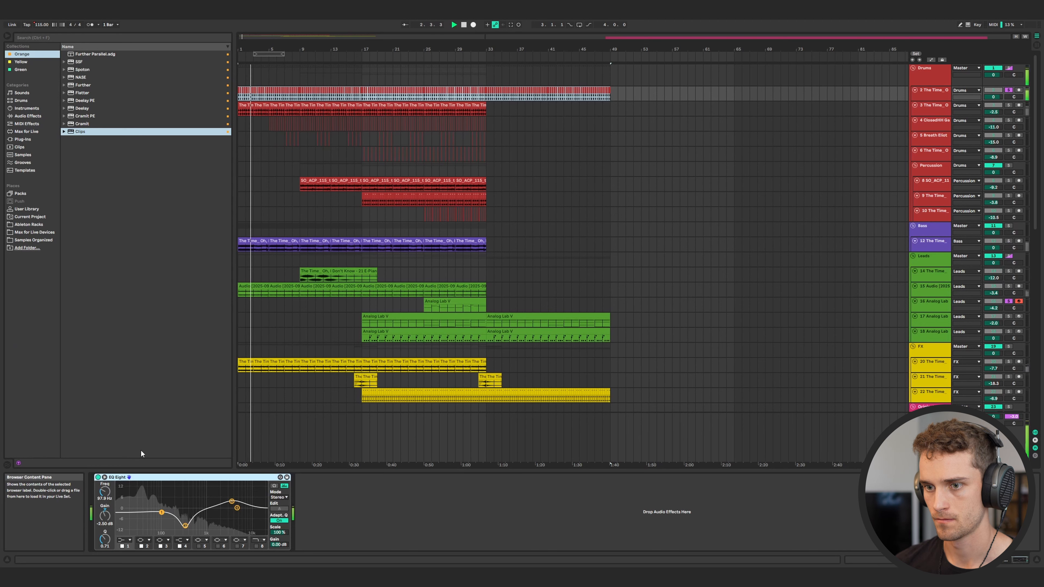
click(105, 478)
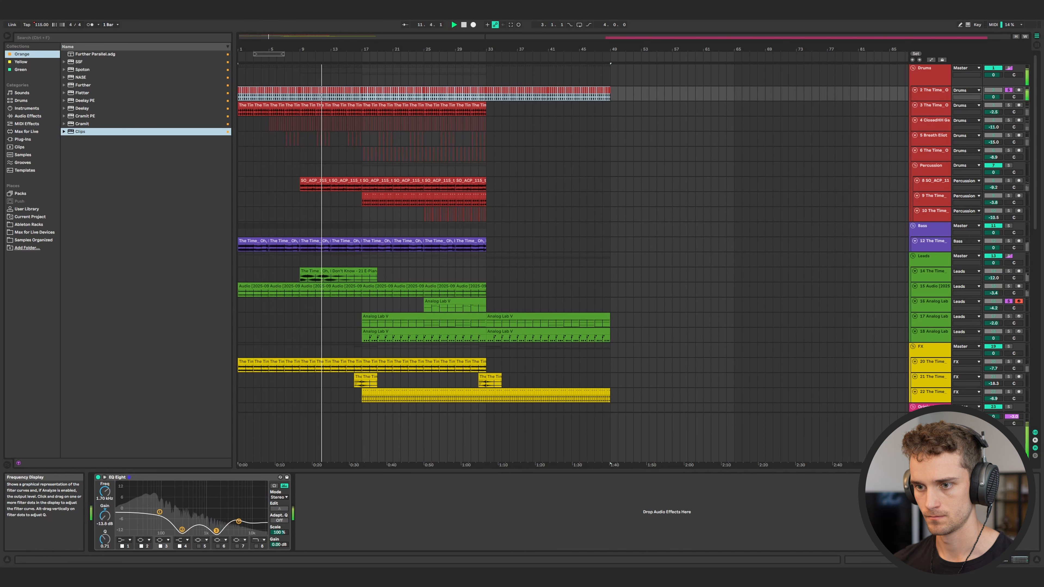
drag(216, 530, 213, 502)
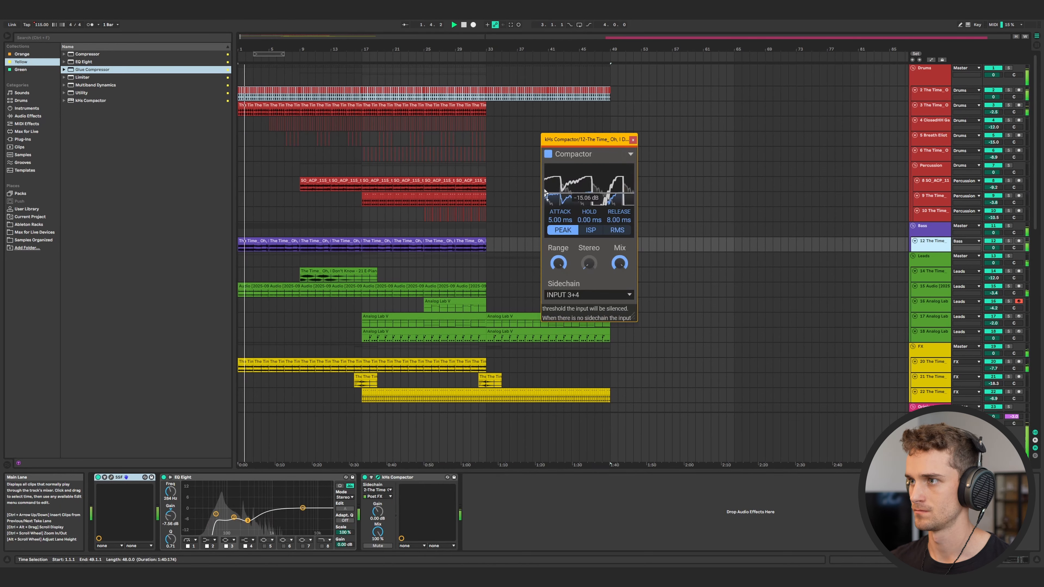
- Close Compactor on the bass track and duplicate the kick clips of bars 1 to 9 twice along the kick track
key(space)
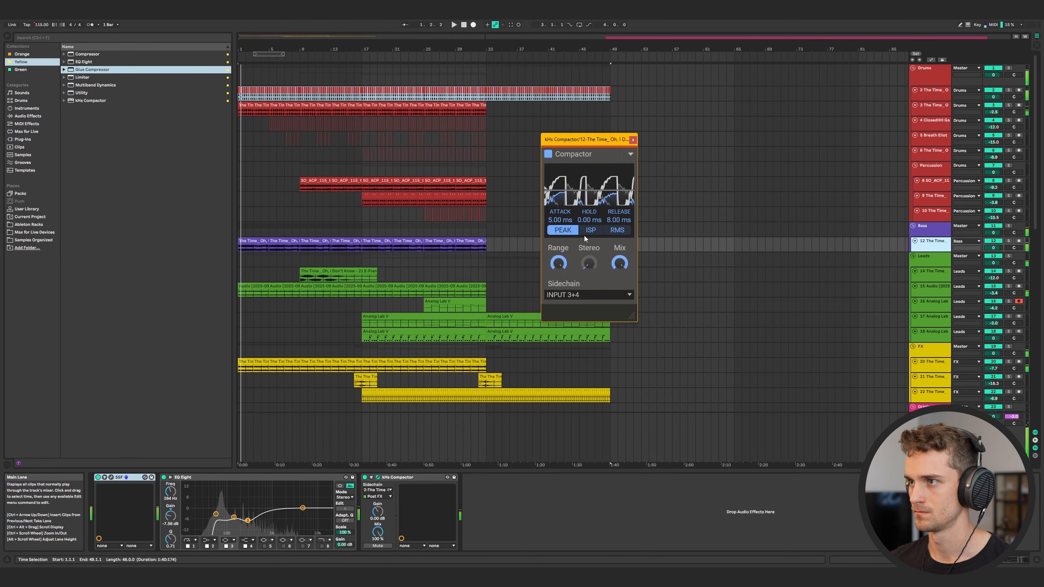
click(633, 140)
scroll(240, 100, up, 8)
scroll(240, 100, down, 5)
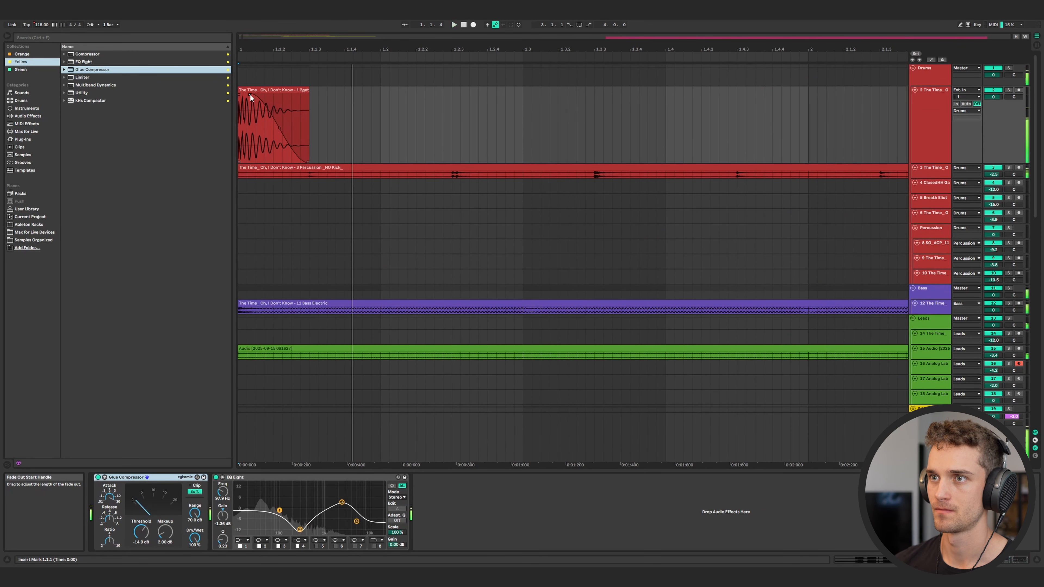
scroll(261, 111, down, 5)
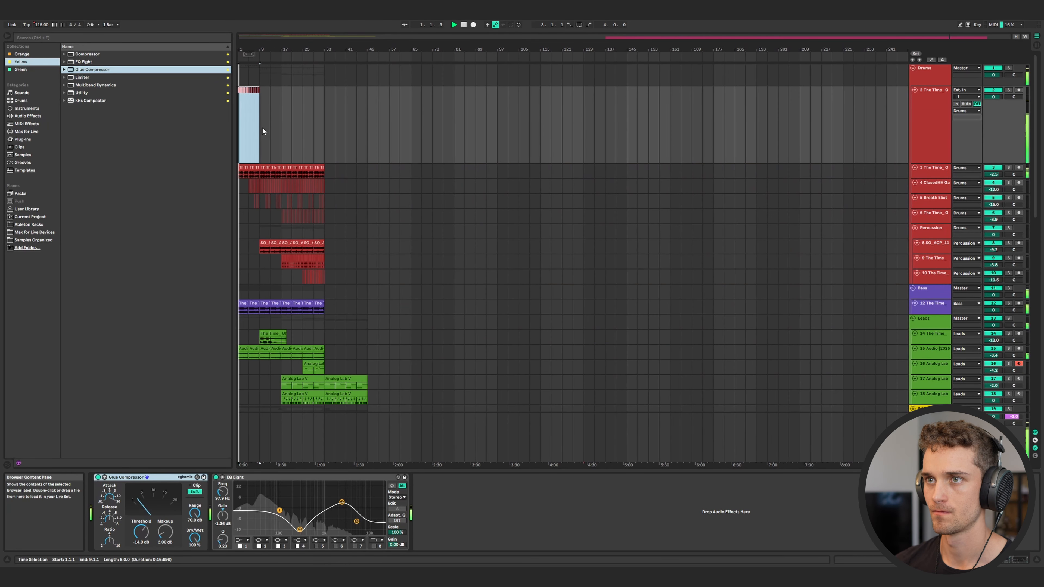
click(260, 130)
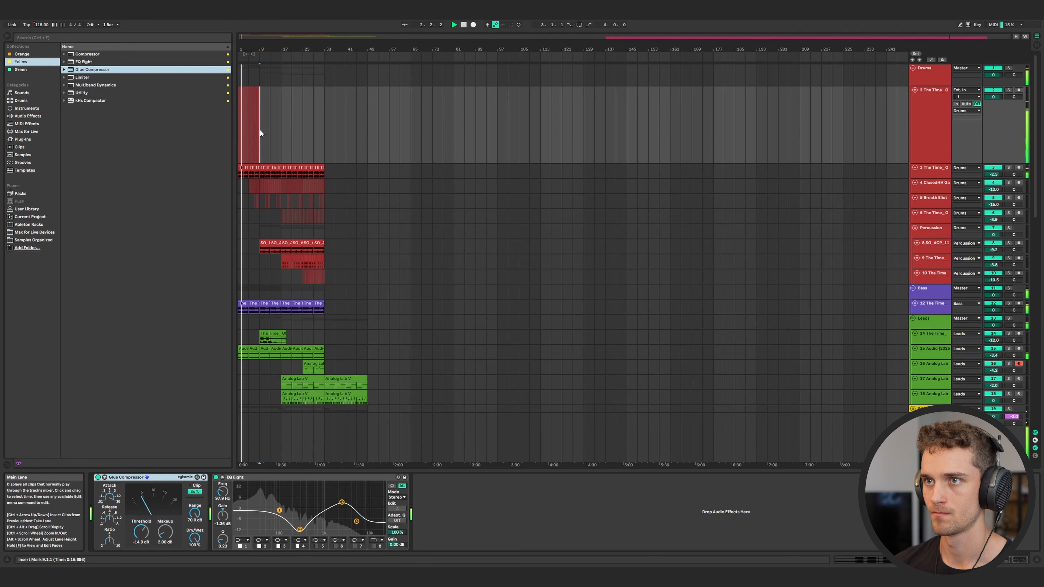
drag(260, 130, 205, 127)
key(ctrl+d)
key(ctrl+d)
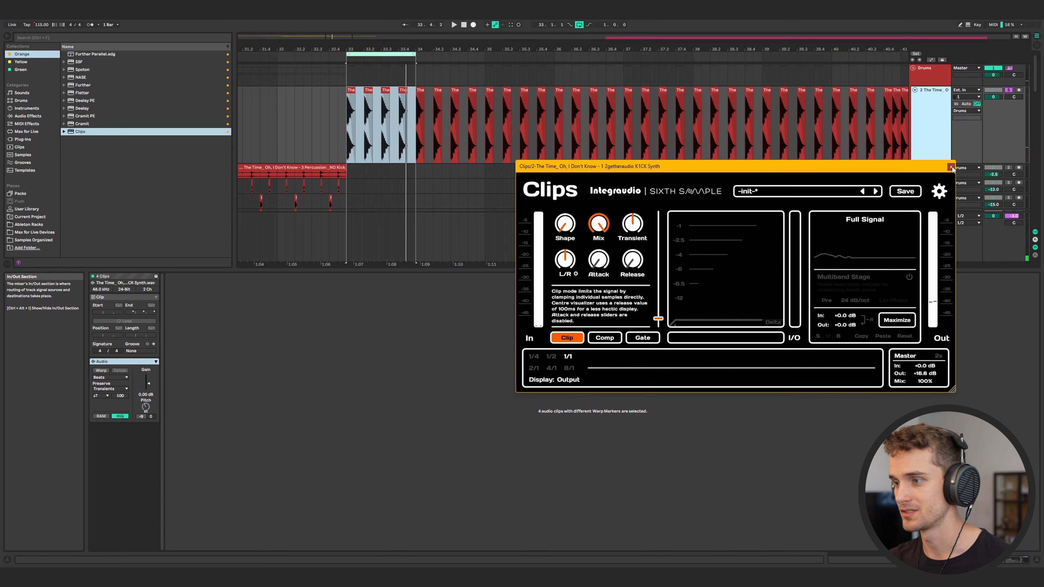
- Close the Clips plug-in window and remove Clips from the kick track's device chain
click(951, 167)
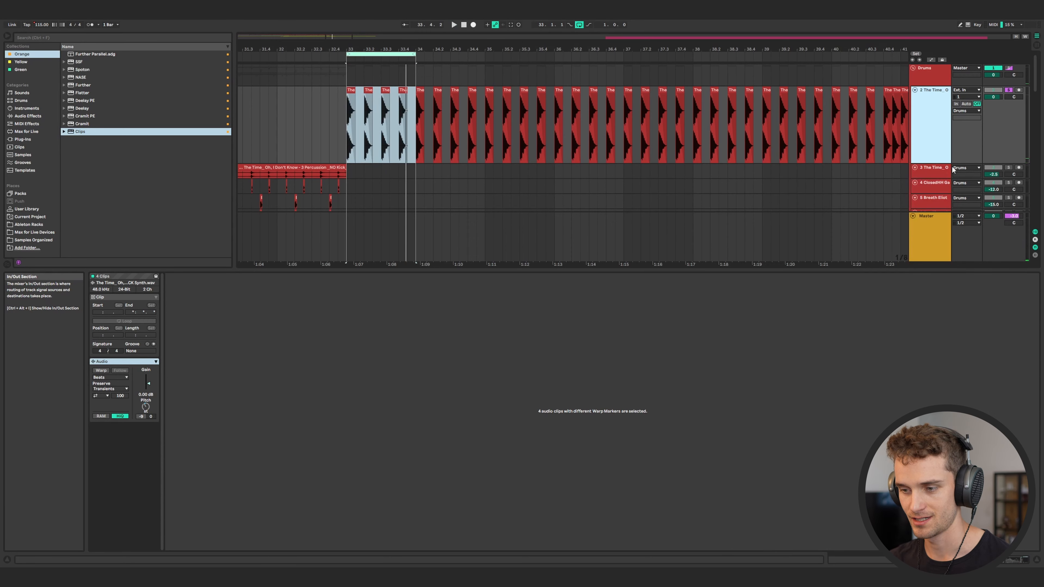
key(shift+Tab)
click(454, 478)
key(Delete)
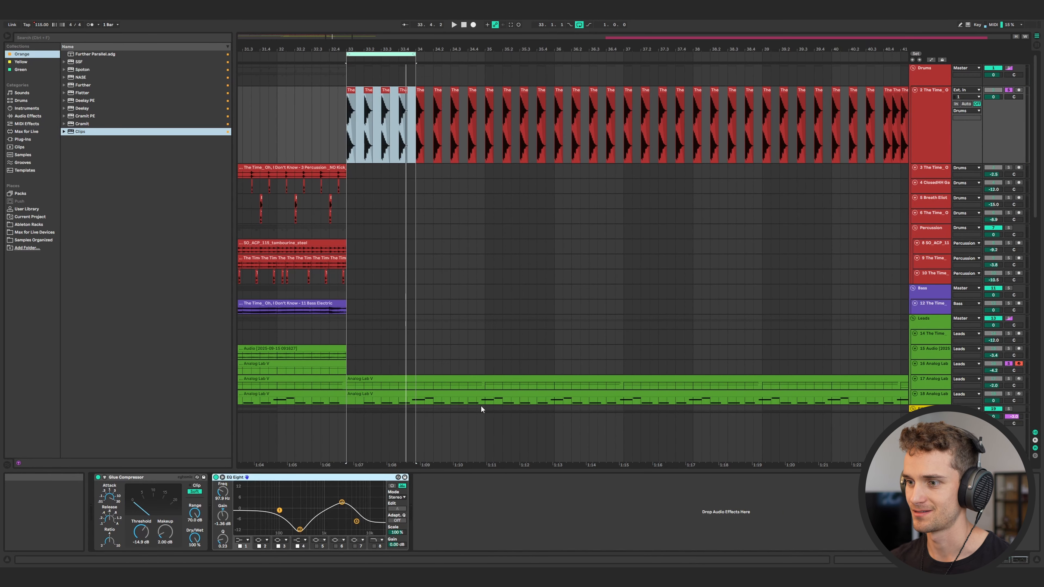
- Try to clear the kick clips from about bar 34 to 49, and delete the Clips device after the kick's EQ Eight
key(plus)
scroll(486, 119, down, 10)
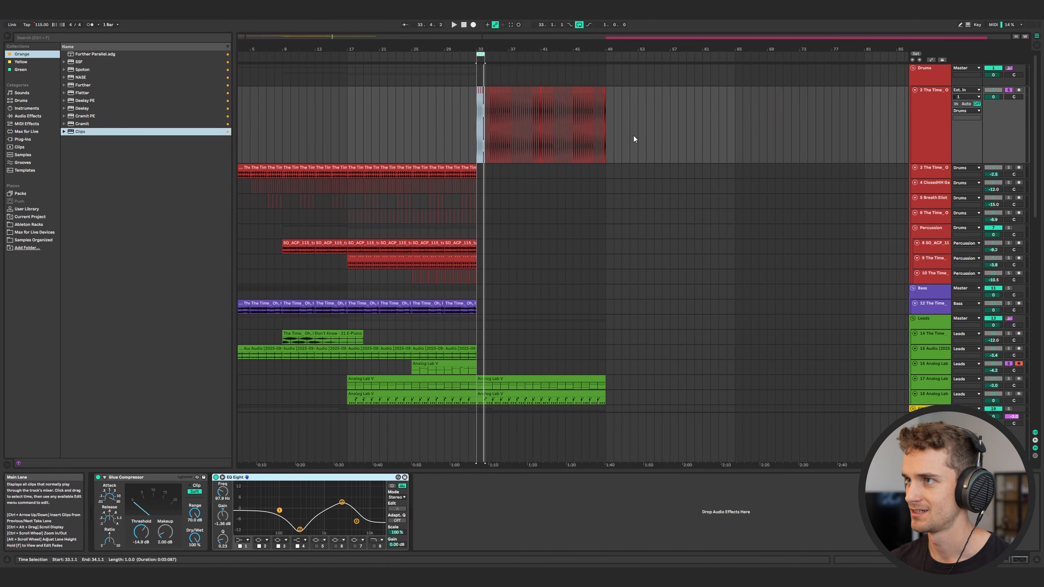
drag(633, 136, 490, 136)
key(Delete)
scroll(486, 135, up, 10)
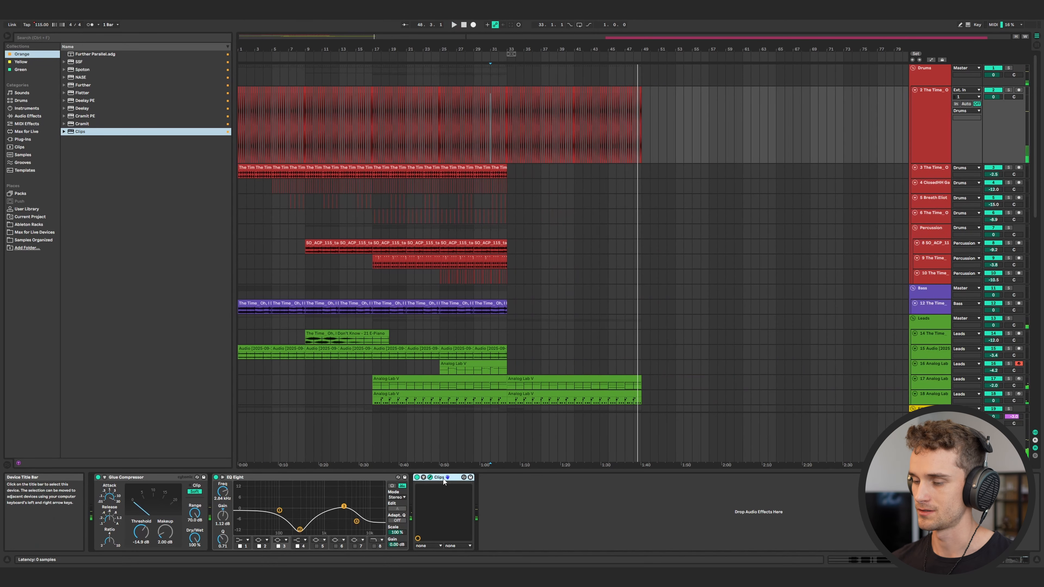
key(Delete)
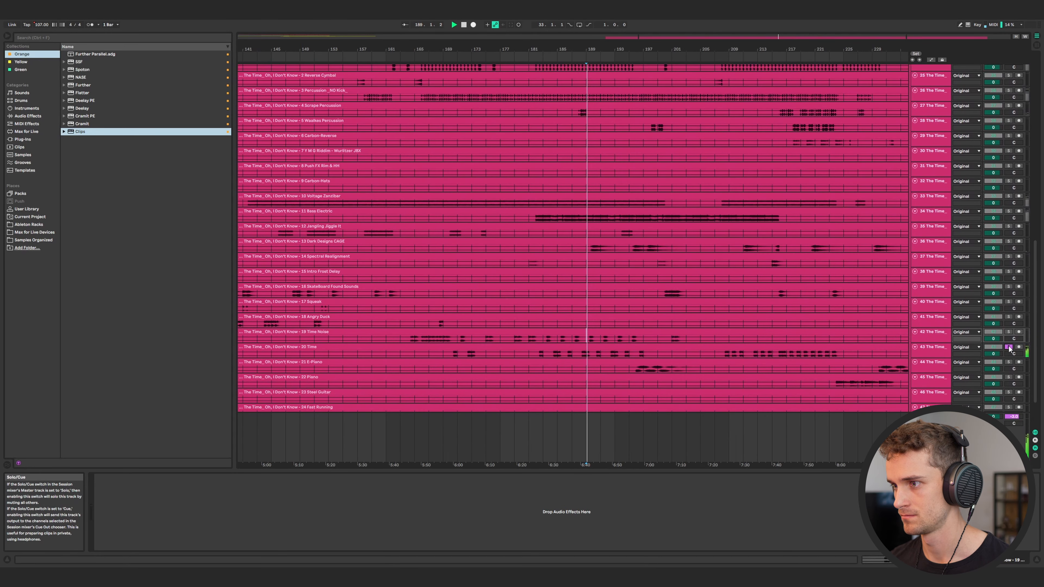
- Place a one-bar excerpt of the 20 Time stem at bar 33 in the FX group and pan it left
key(space)
scroll(593, 366, up, 6)
key(space)
key(space)
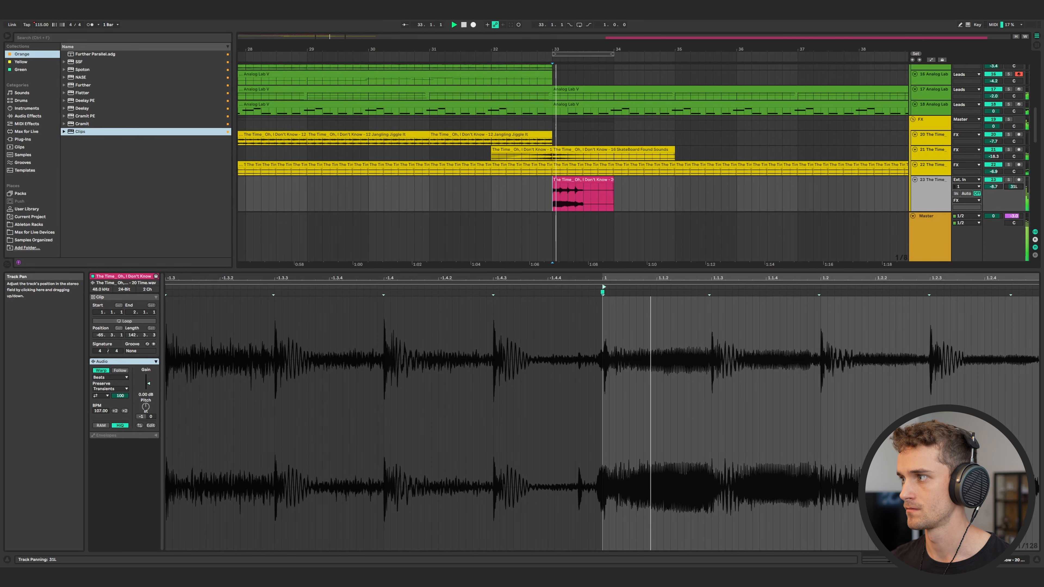
drag(1014, 186, 1014, 185)
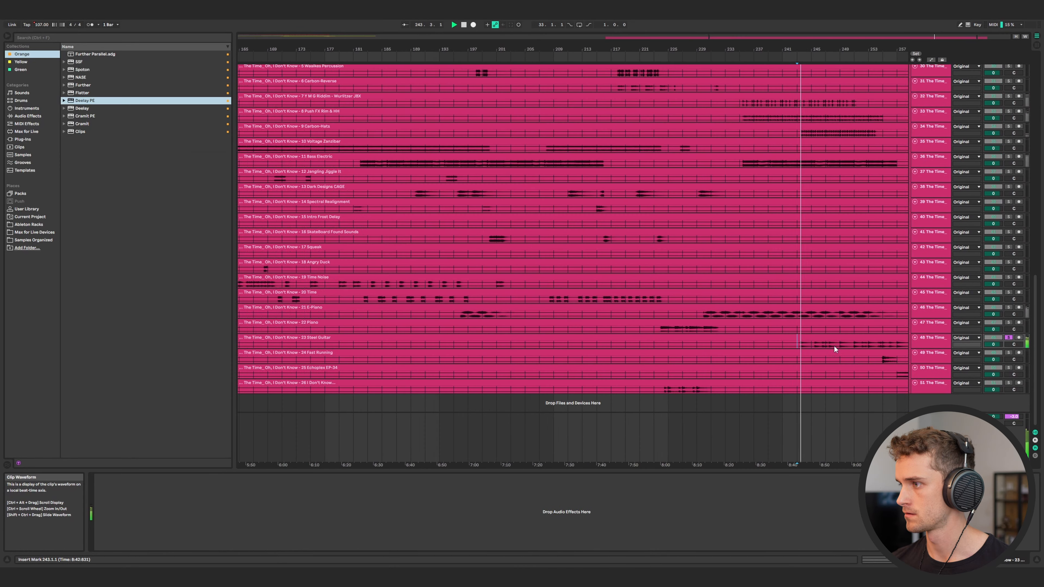
- Place one-bar excerpts of the 23 Steel Guitar stem at bars 33 and 35 on a new track in the Leads group
scroll(834, 346, right, 3)
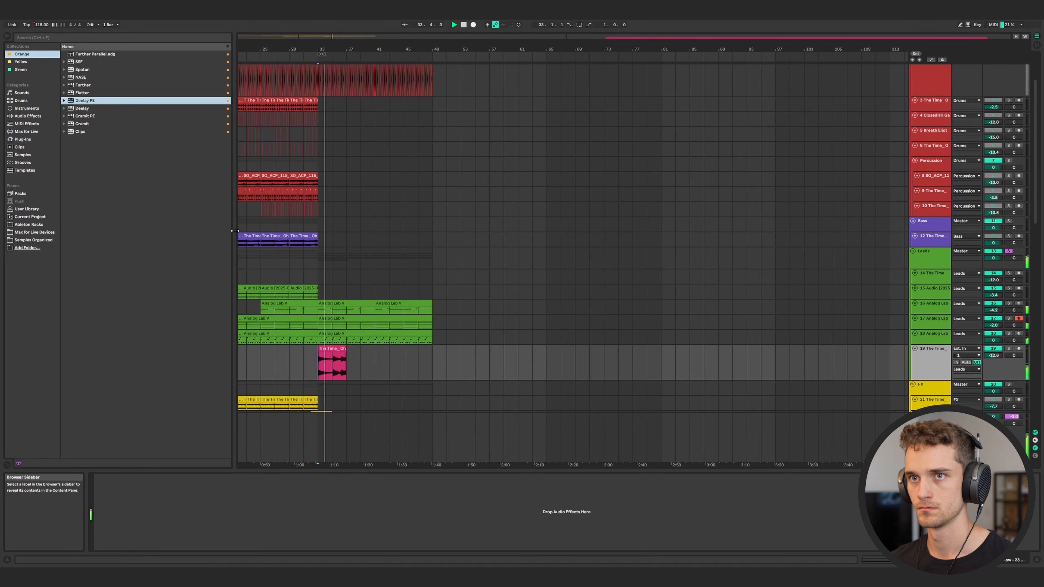
scroll(264, 369, up, 5)
drag(265, 368, 725, 362)
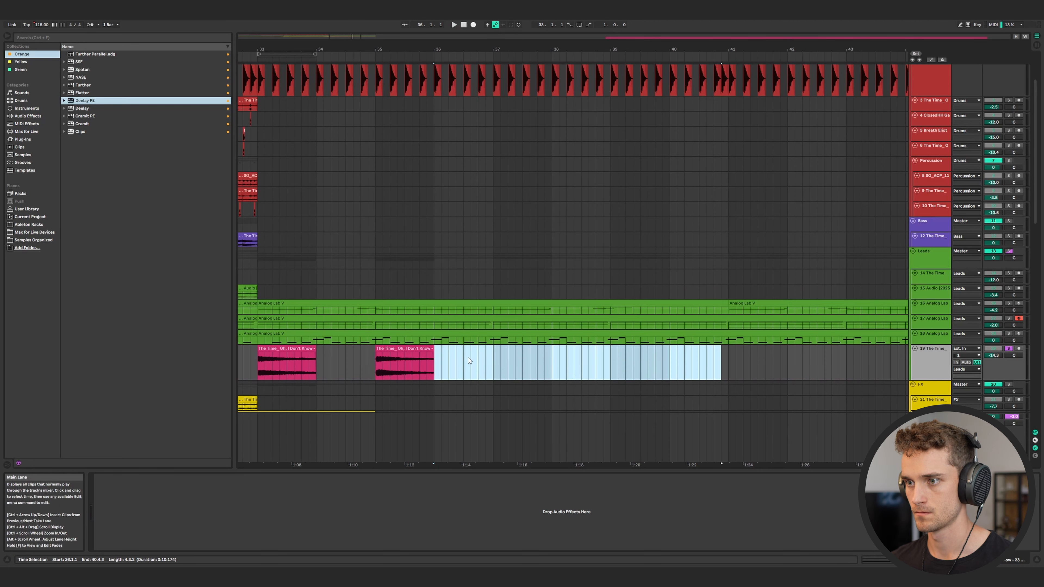
- Add Deelay PE with the Earthrise preset to the Steel Guitar track and raise the track volume to -8.1 dB
key(Return)
click(571, 292)
mouse_move(564, 327)
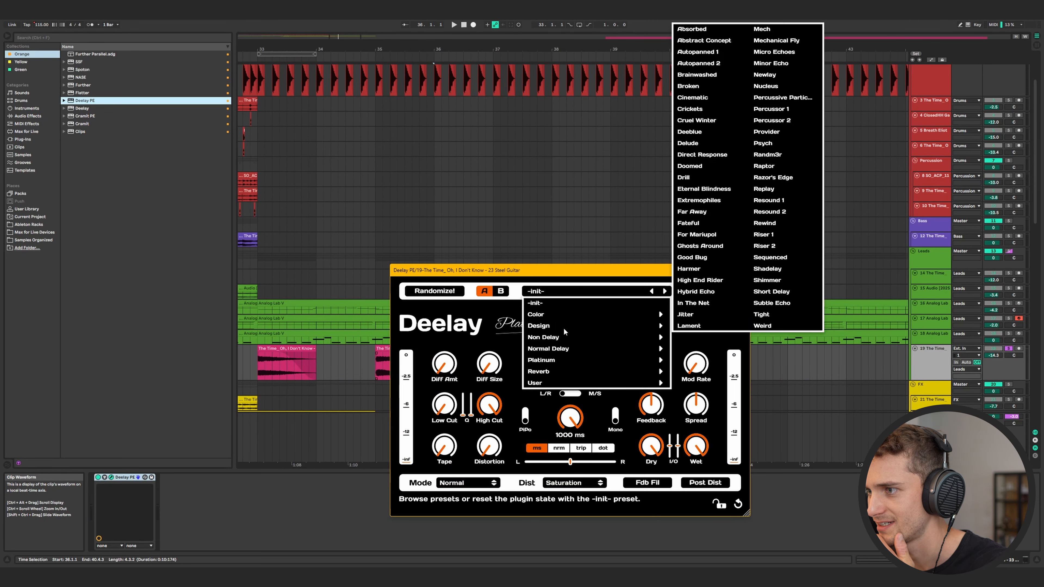
click(665, 291)
key(space)
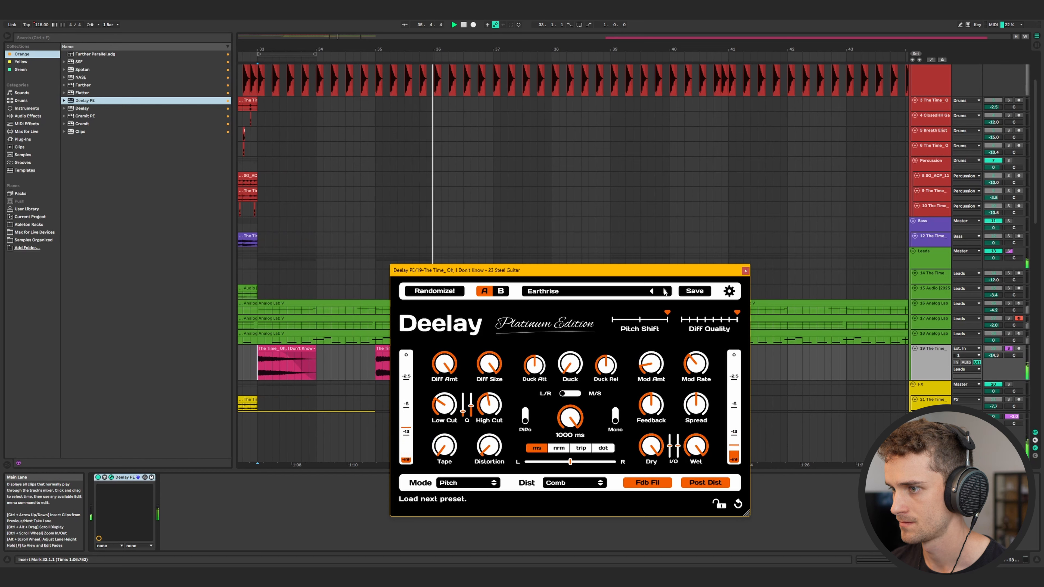
drag(995, 368, 995, 364)
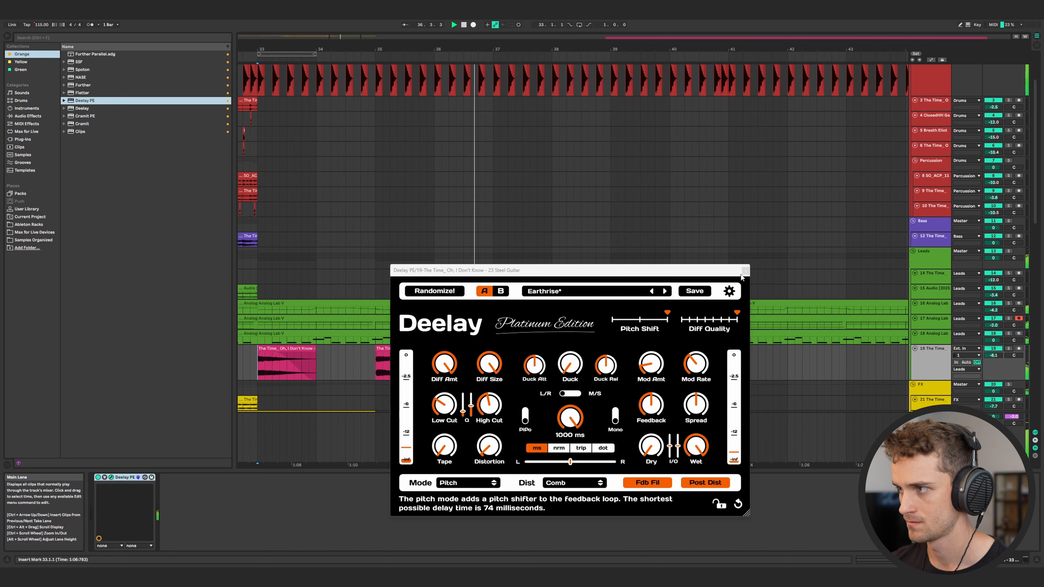
key(ctrl+alt+p)
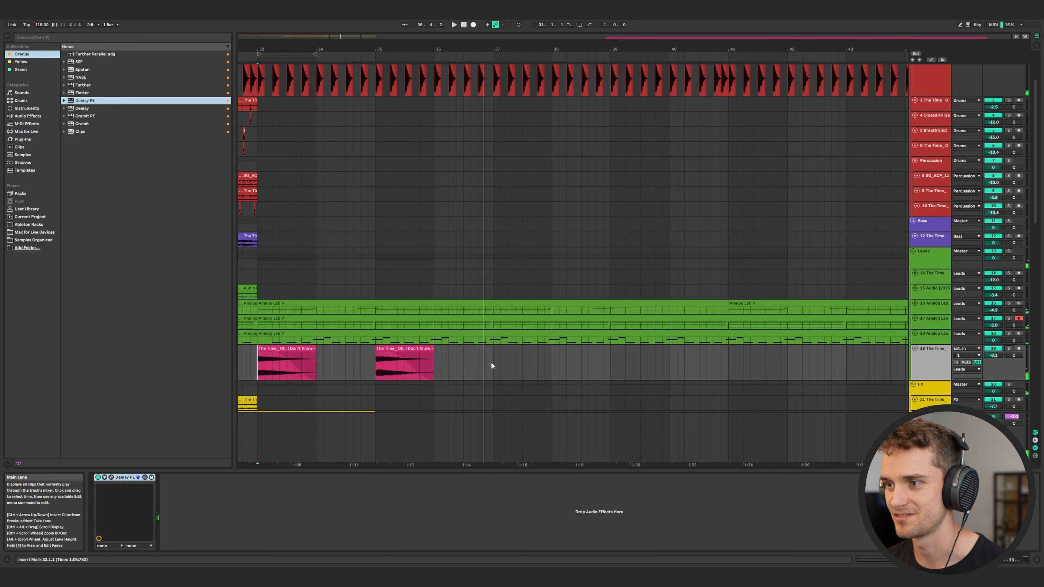
- Repeat the four-bar Steel Guitar pattern from bar 33 up to bar 49
drag(491, 366, 257, 366)
key(minus)
key(ctrl+d)
key(ctrl+d)
key(ctrl+d)
key(ctrl+d)
key(ctrl+z)
- Review the Deelay PE settings on the Steel Guitar track
click(112, 478)
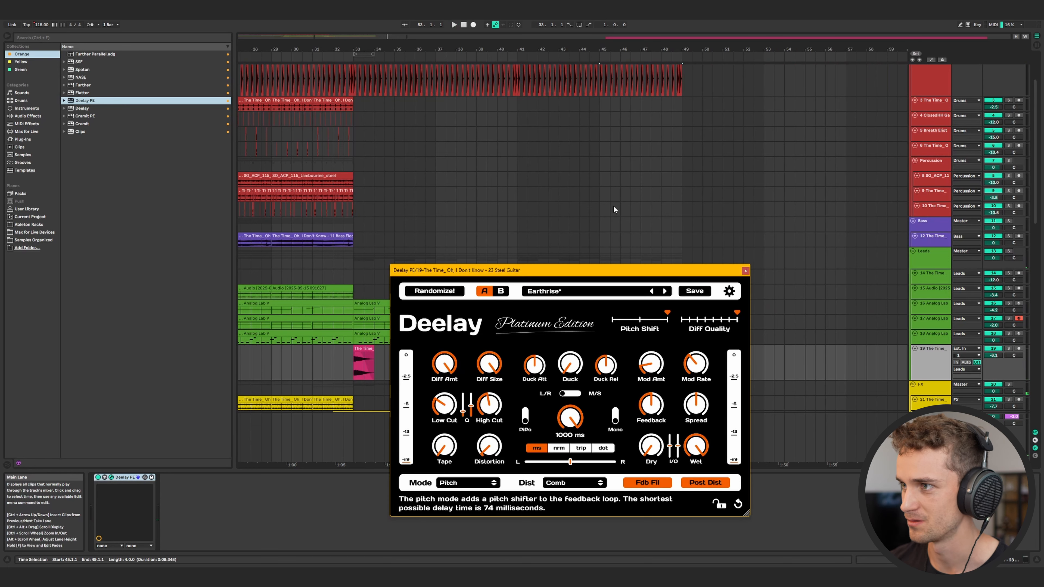
drag(566, 267, 558, 226)
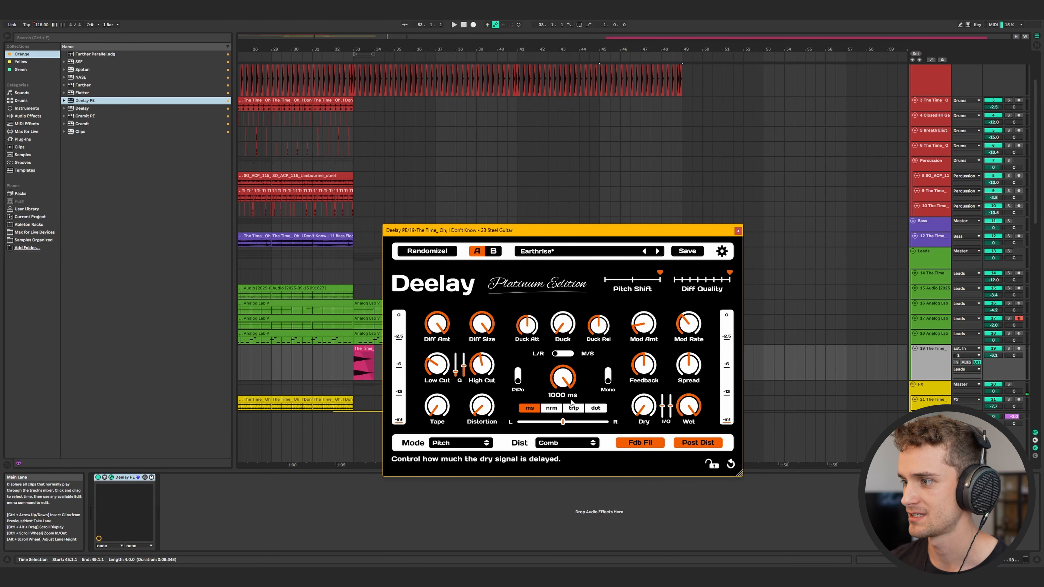
click(738, 231)
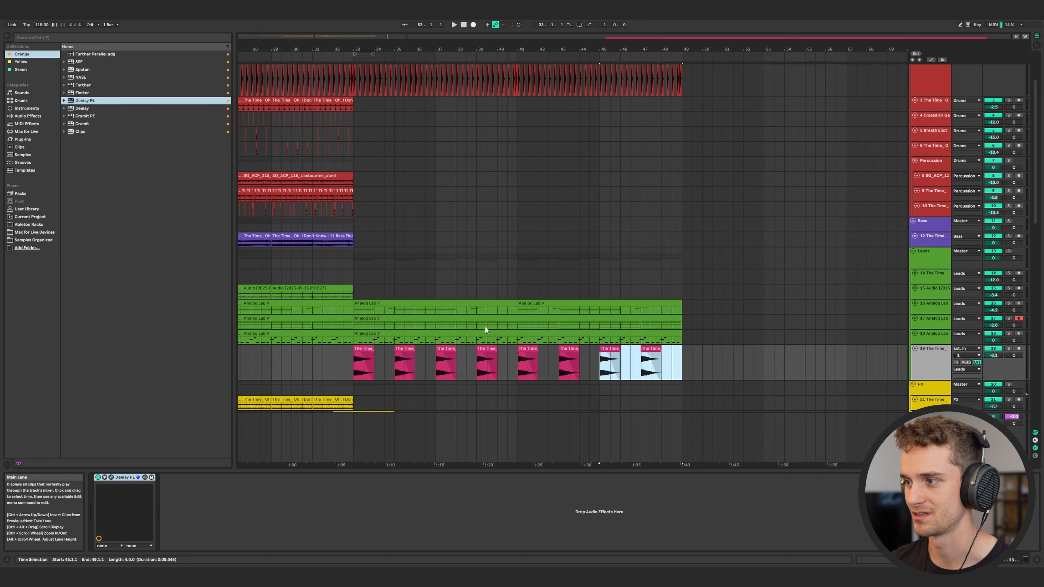
- Lower the Steel Guitar track to about -9.6 dB during playback from bar 32, and give its clips the green track colour
click(331, 358)
key(space)
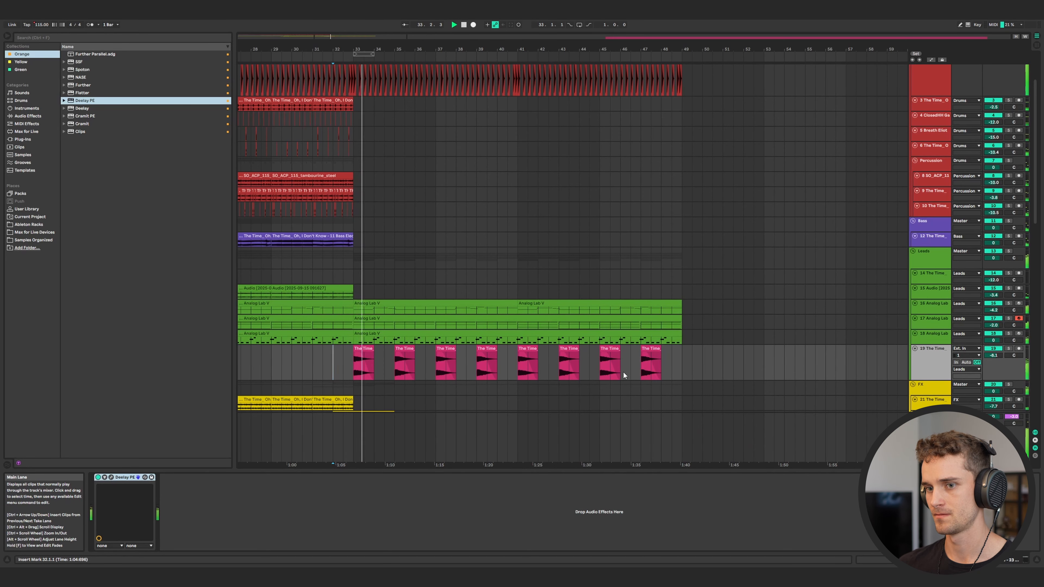
drag(994, 355, 994, 361)
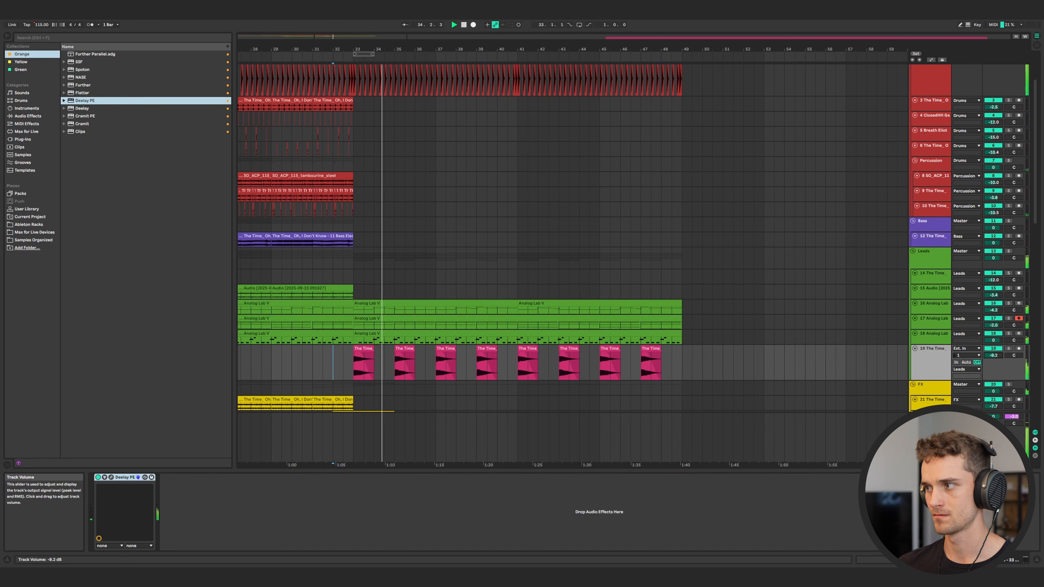
scroll(428, 373, down, 3)
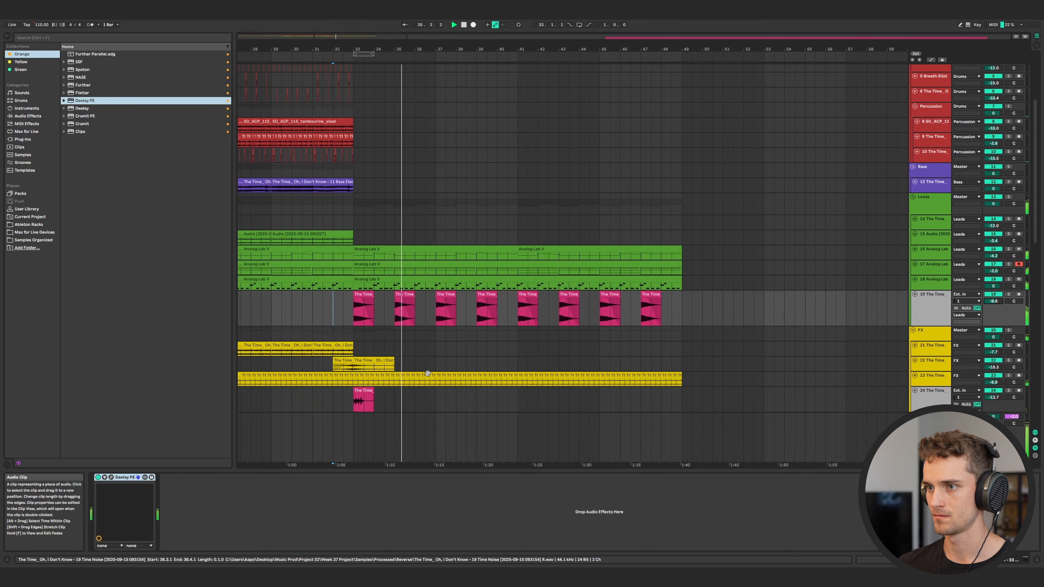
right_click(940, 311)
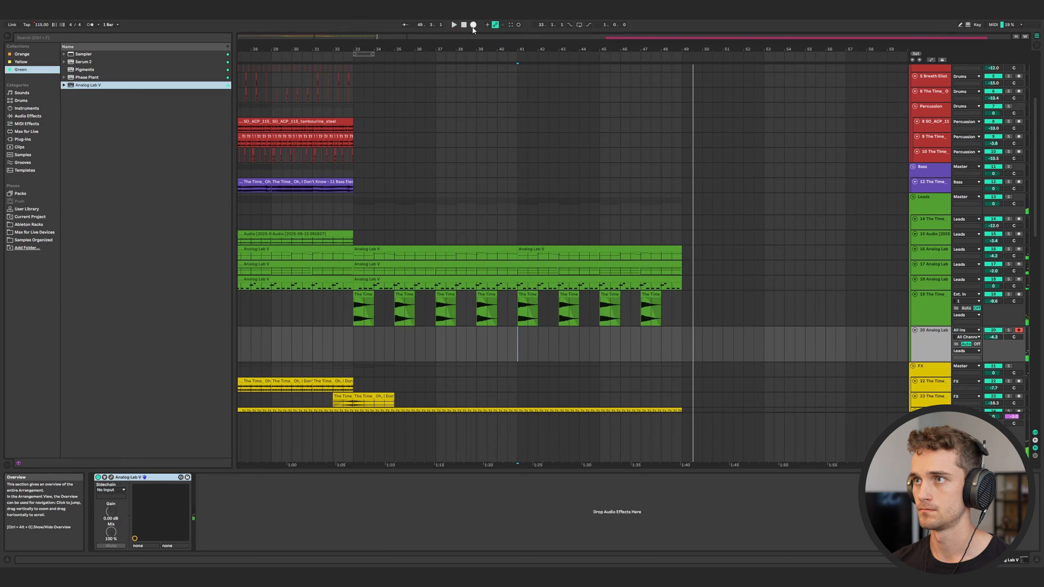
- Record an Analog Lab V melody from bar 41 to 49 on the new Leads track and play it back from bar 40
click(473, 25)
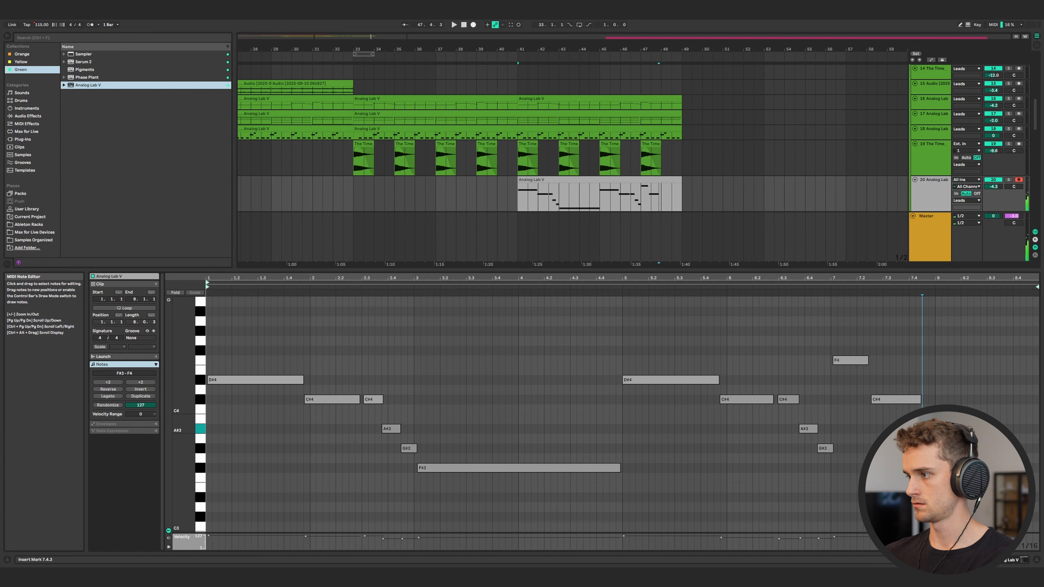
click(511, 187)
key(space)
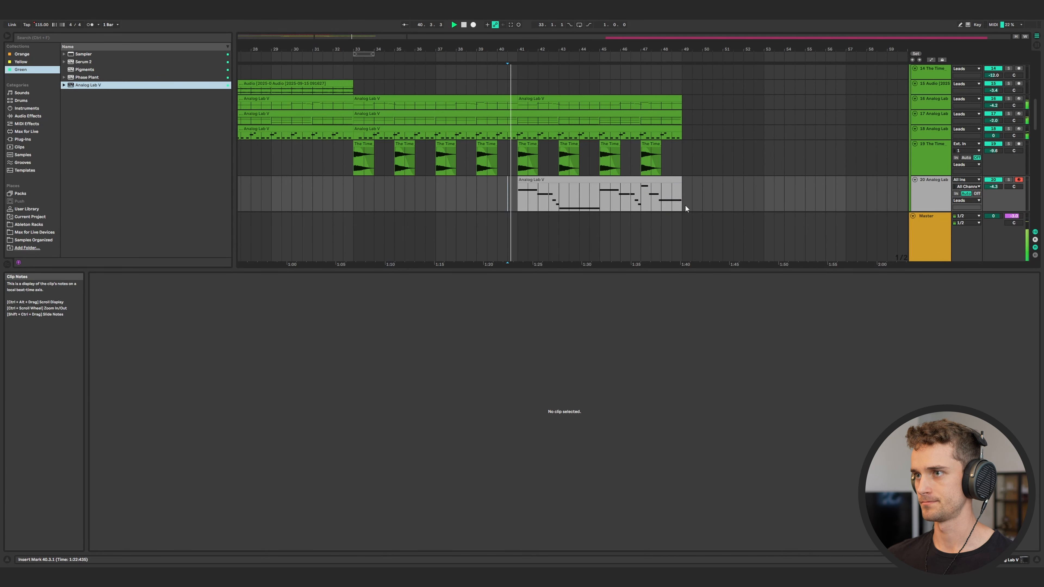
- Insert a MIDI track in the Bass group below the bass stem, load Analog Lab V, and audition bass presets including Dark Bass
click(933, 200)
scroll(924, 199, up, 3)
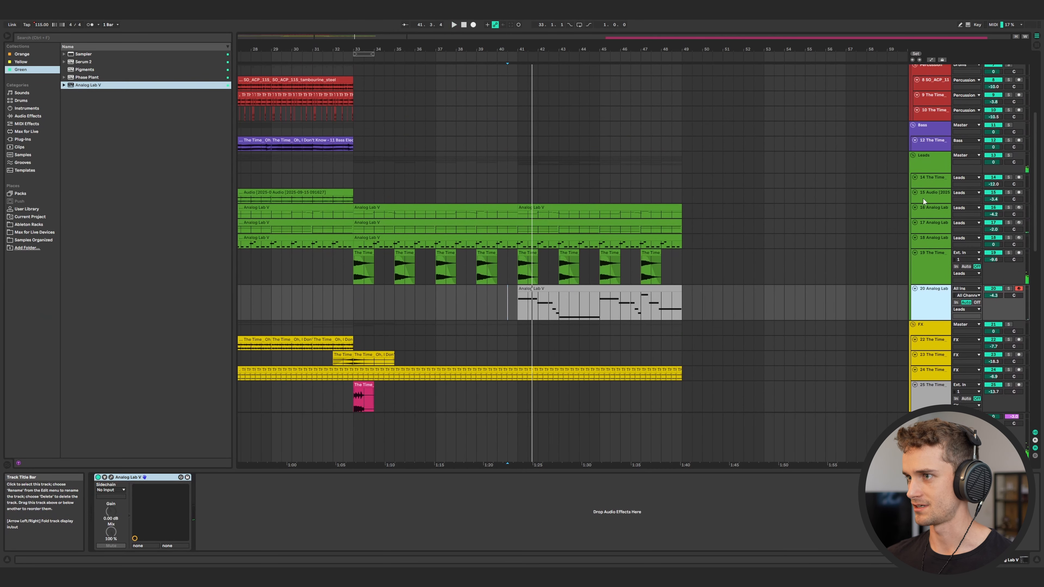
scroll(925, 193, up, 1)
click(931, 166)
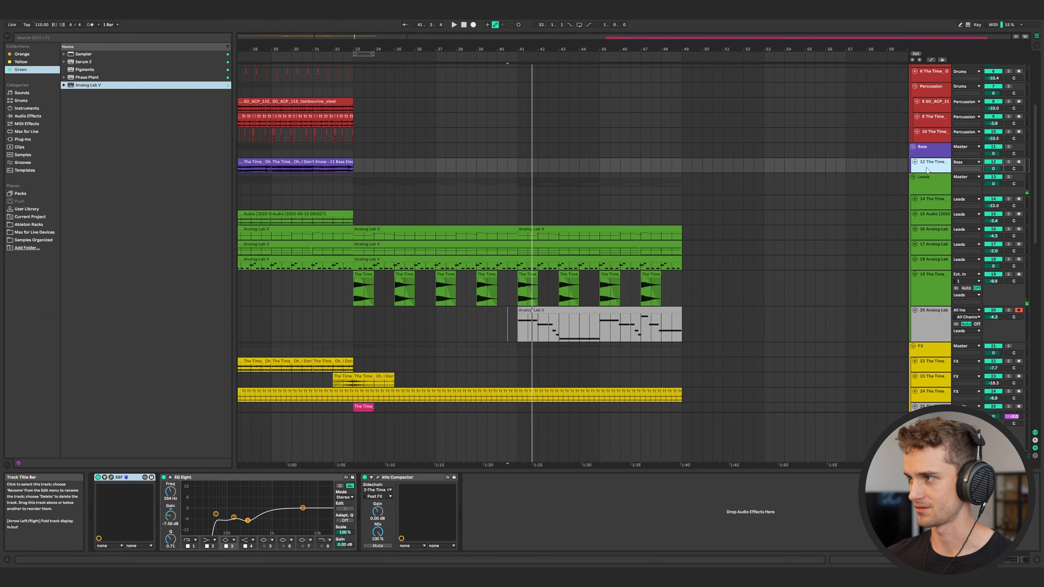
key(ctrl+shift+t)
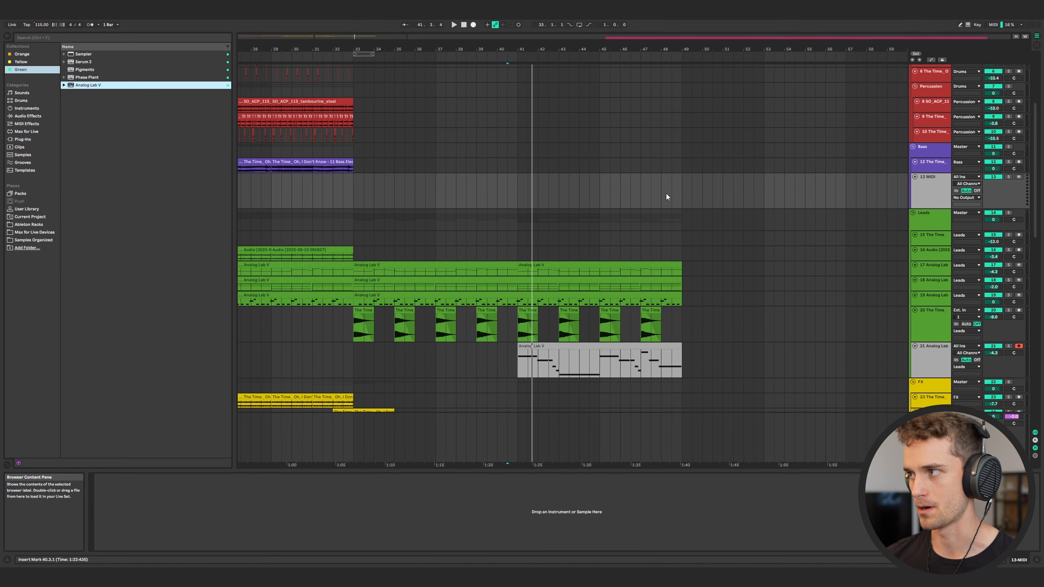
key(Return)
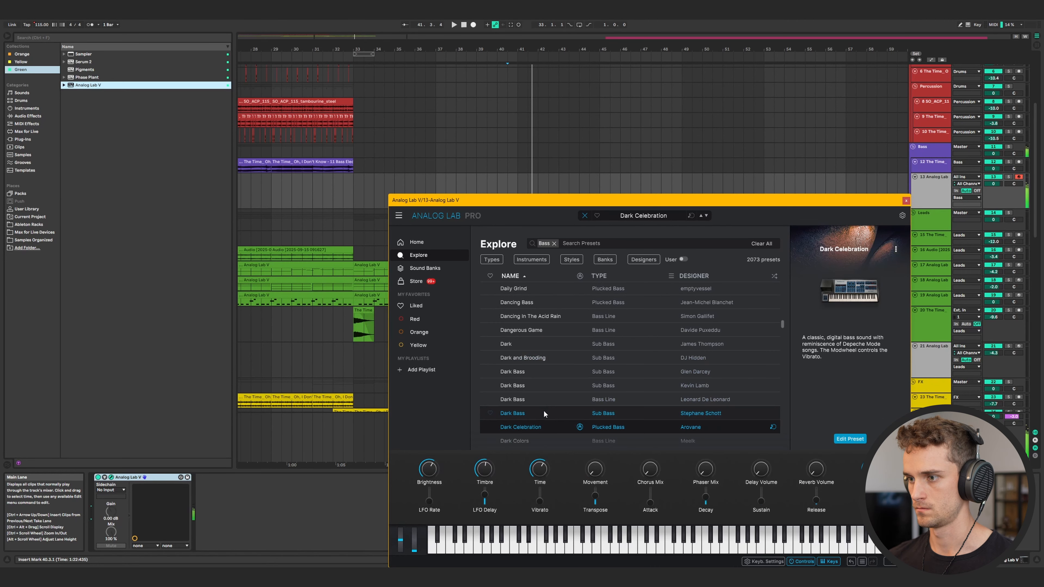
click(544, 412)
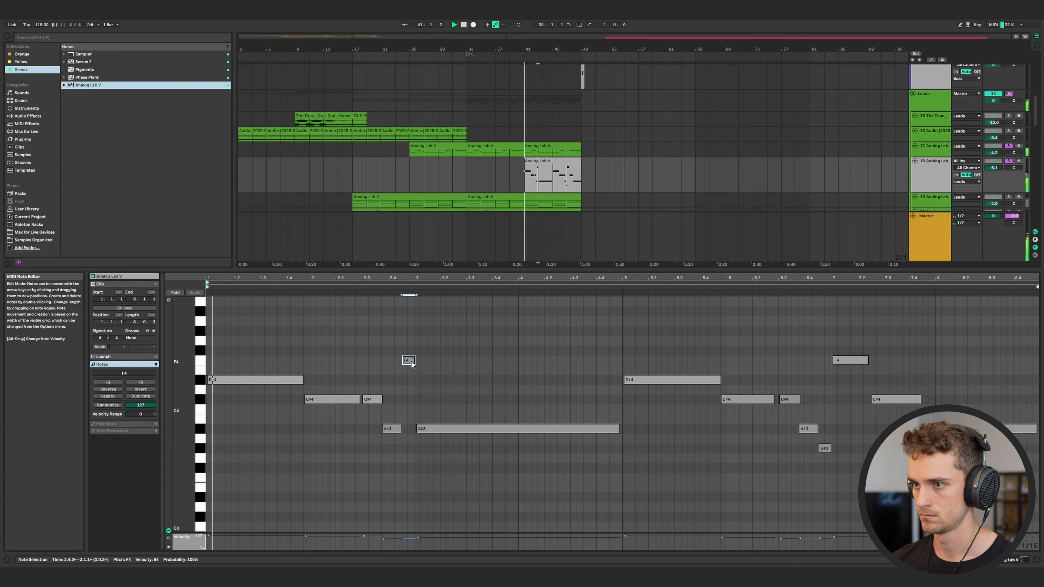
- Move the short F4 note at 2.4.3 of the new lead clip down to G#3 and extend the final C#4 note to the clip's end
drag(411, 364, 417, 454)
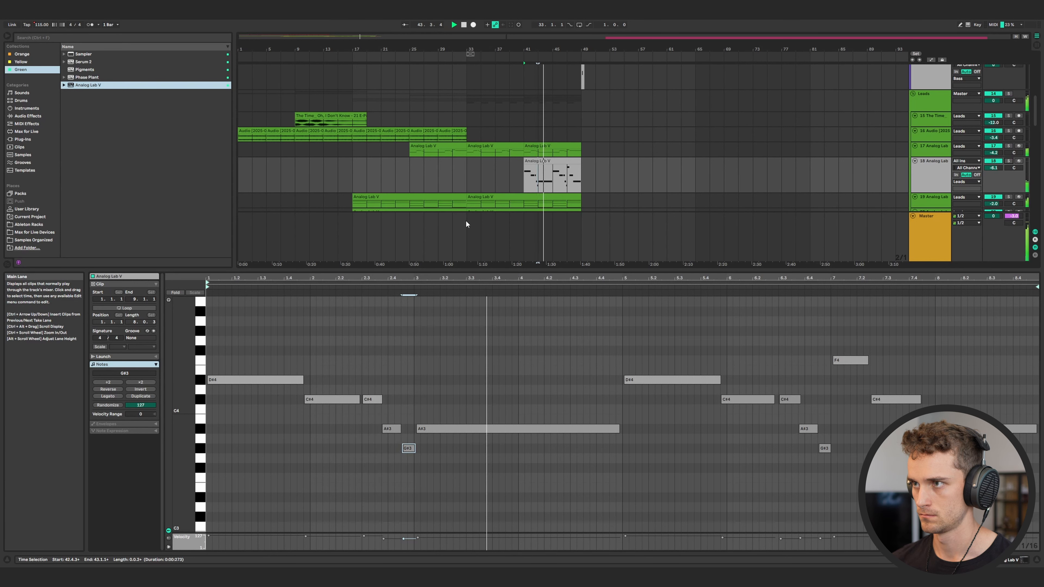
click(551, 162)
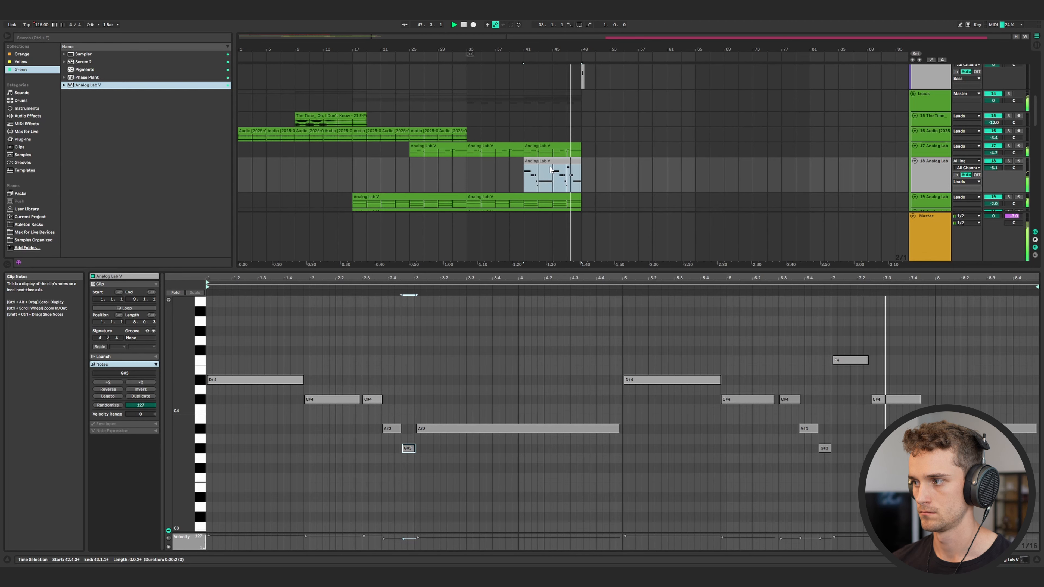
click(922, 395)
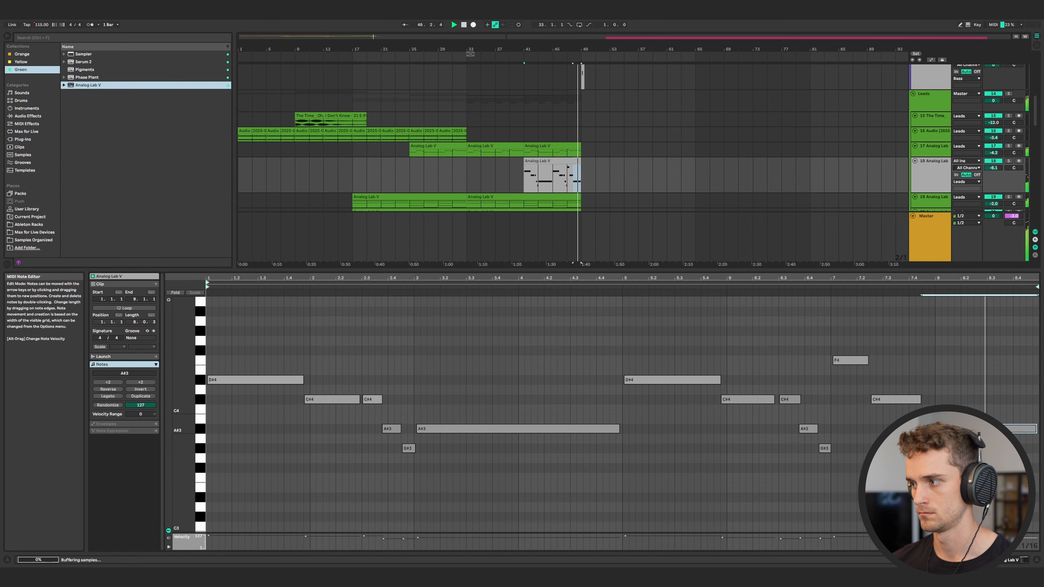
drag(922, 401, 1038, 405)
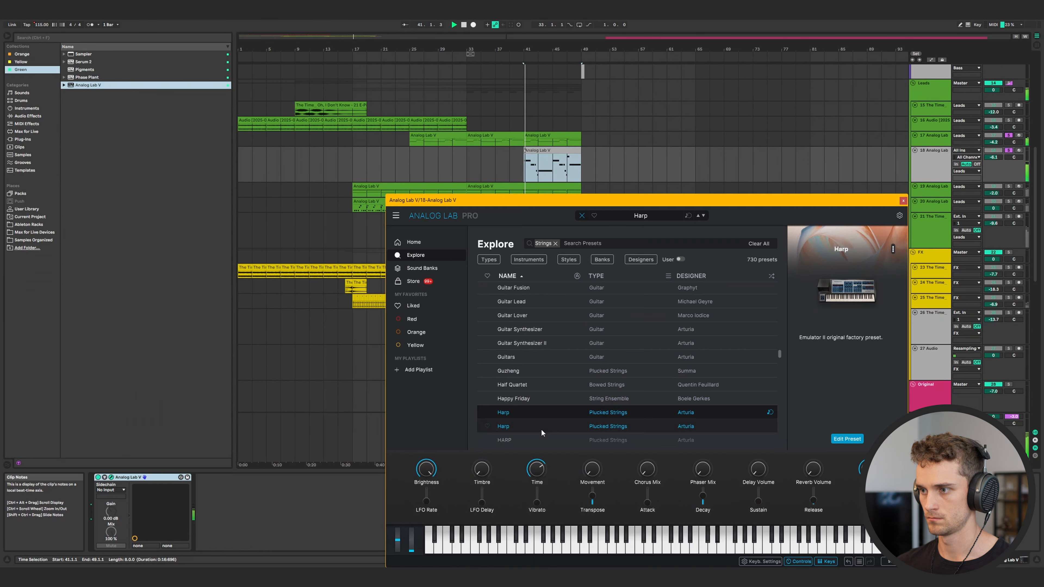
- Audition the harp presets in Analog Lab V's Strings category, settle on Harp Destroyer for the new lead, and turn off the track's solo
click(536, 421)
click(535, 422)
scroll(535, 416, down, 1)
click(541, 412)
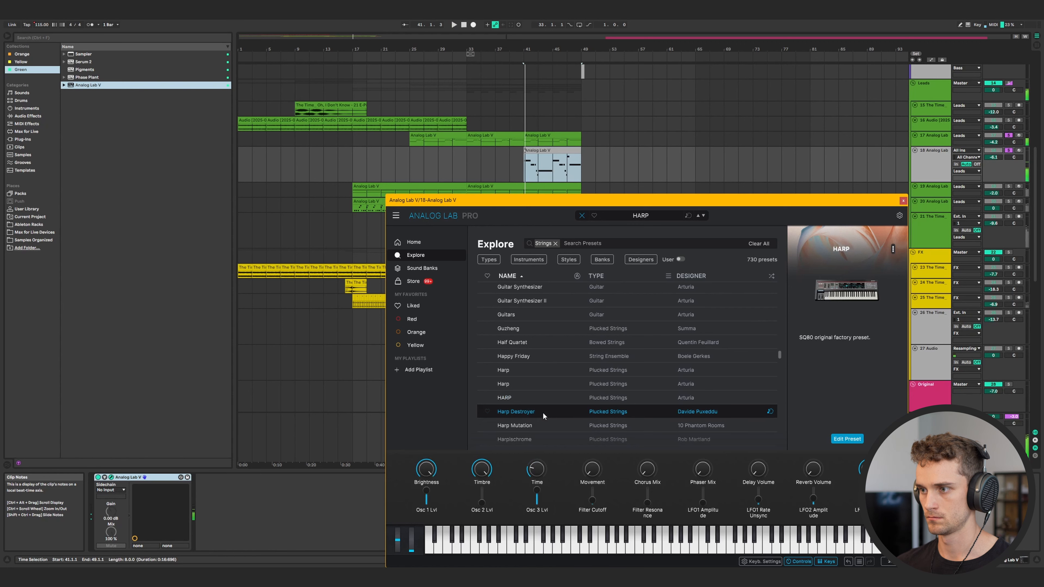
scroll(541, 411, down, 6)
scroll(541, 408, down, 1)
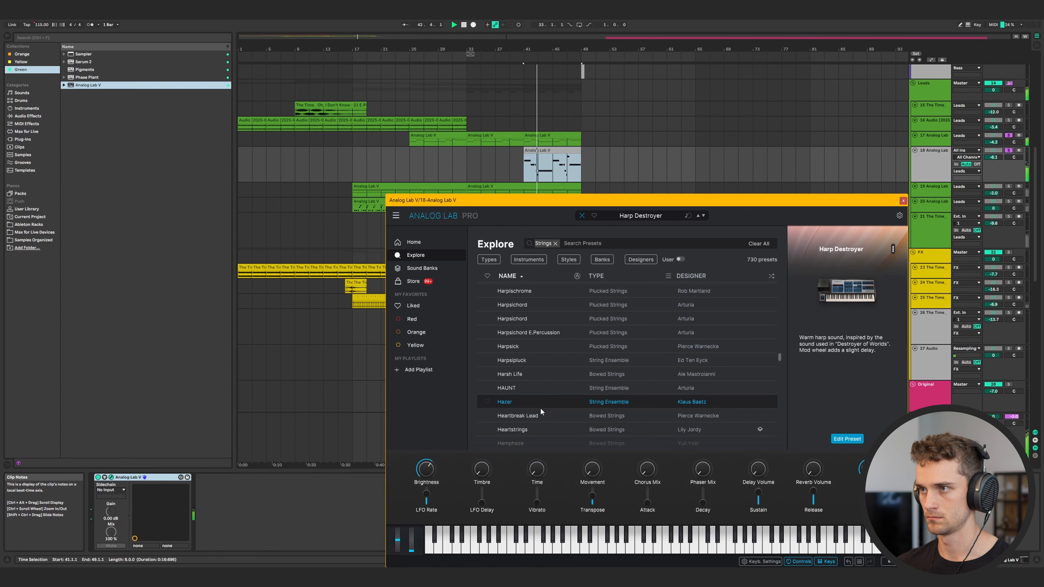
click(1009, 150)
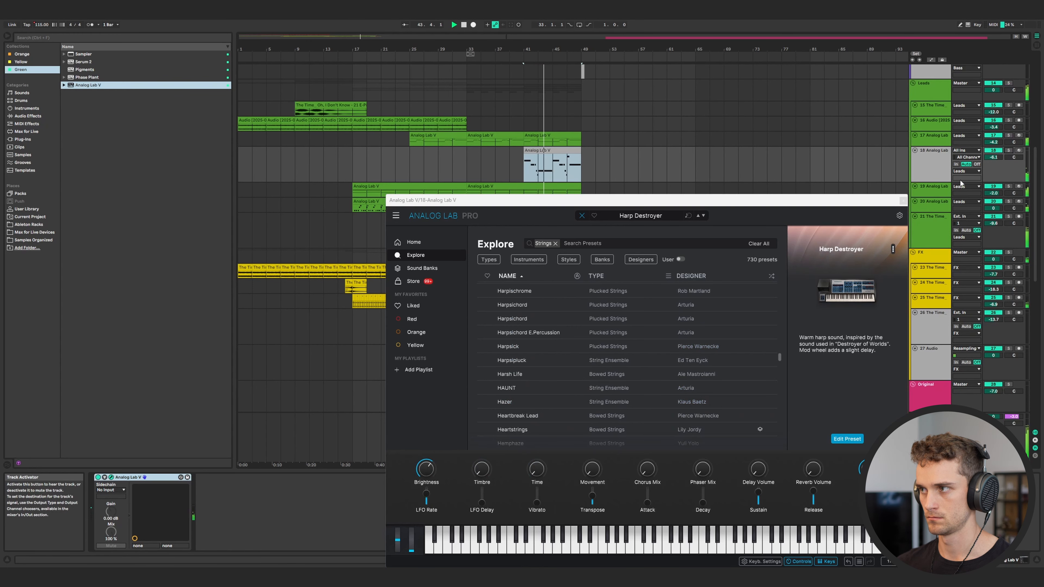
click(903, 201)
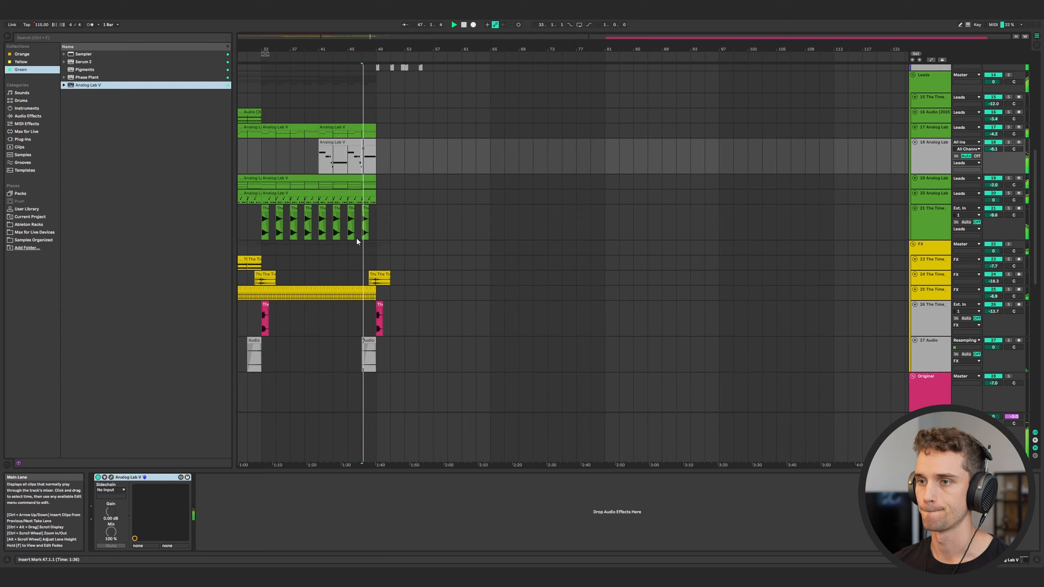
- Listen to the "26 I Don't Know..." stem in the Original group around bars 224 to 228 and examine its phrases
scroll(356, 237, left, 3)
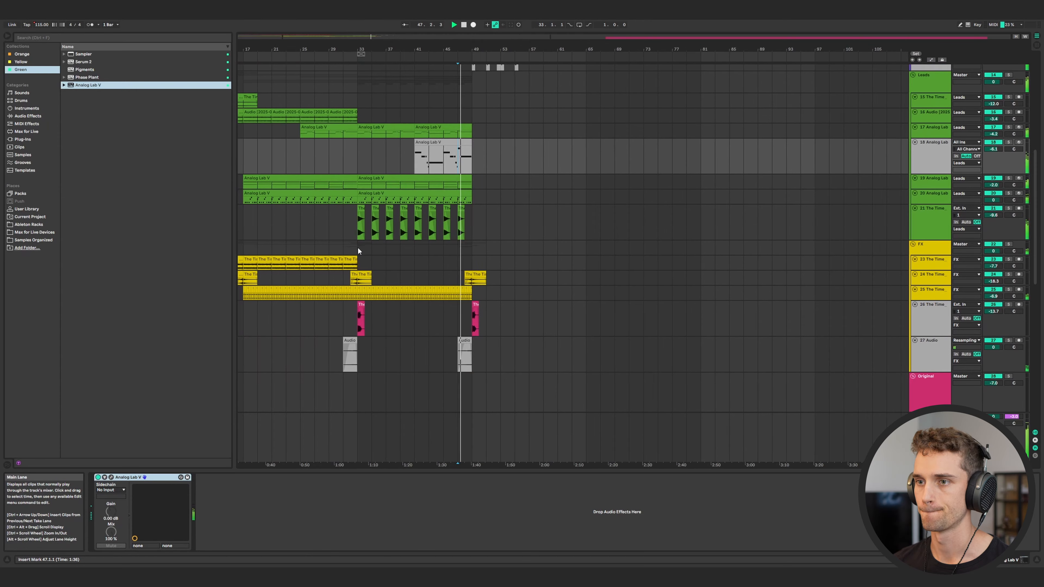
scroll(523, 257, down, 10)
scroll(554, 284, up, 10)
scroll(558, 291, down, 12)
scroll(736, 308, right, 10)
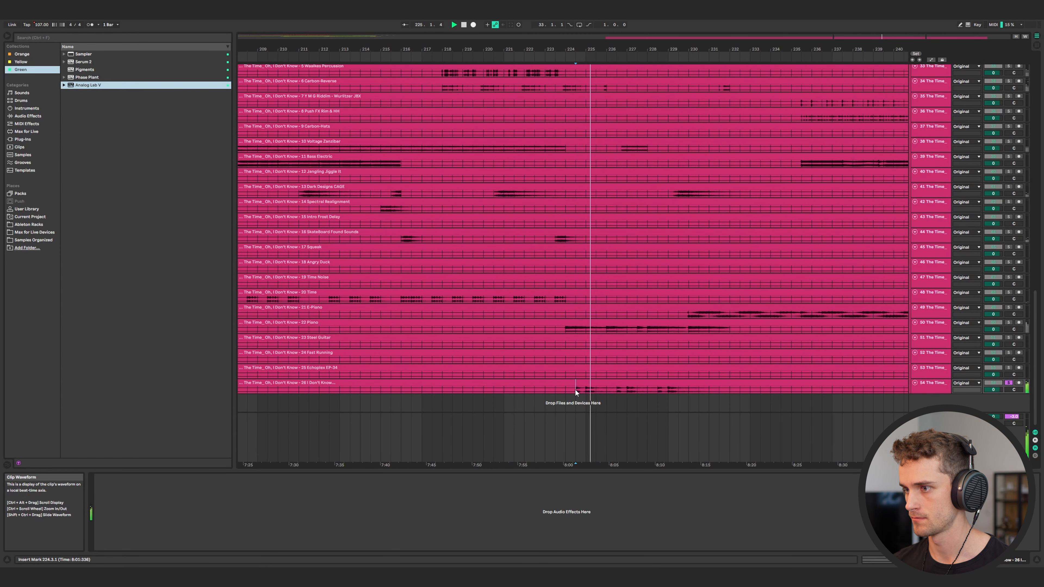
scroll(622, 387, down, 3)
scroll(622, 387, down, 2)
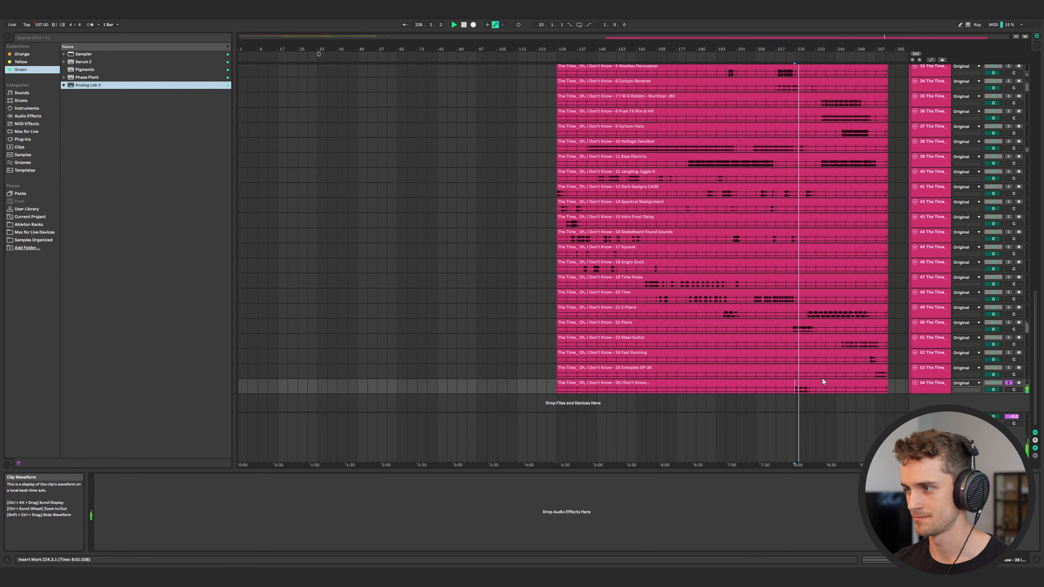
scroll(826, 388, up, 5)
scroll(826, 387, up, 5)
scroll(506, 392, left, 10)
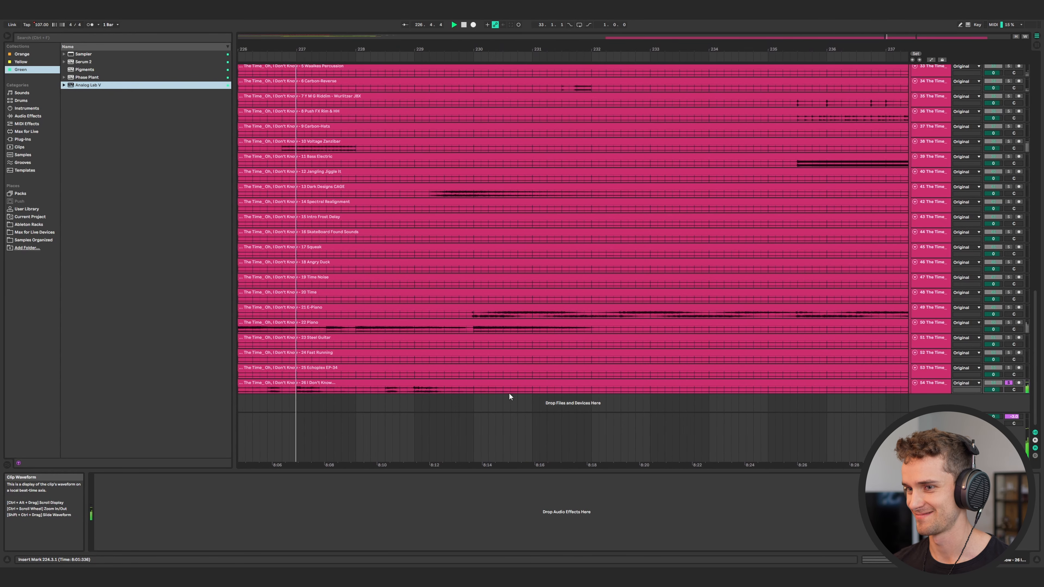
scroll(496, 395, left, 2)
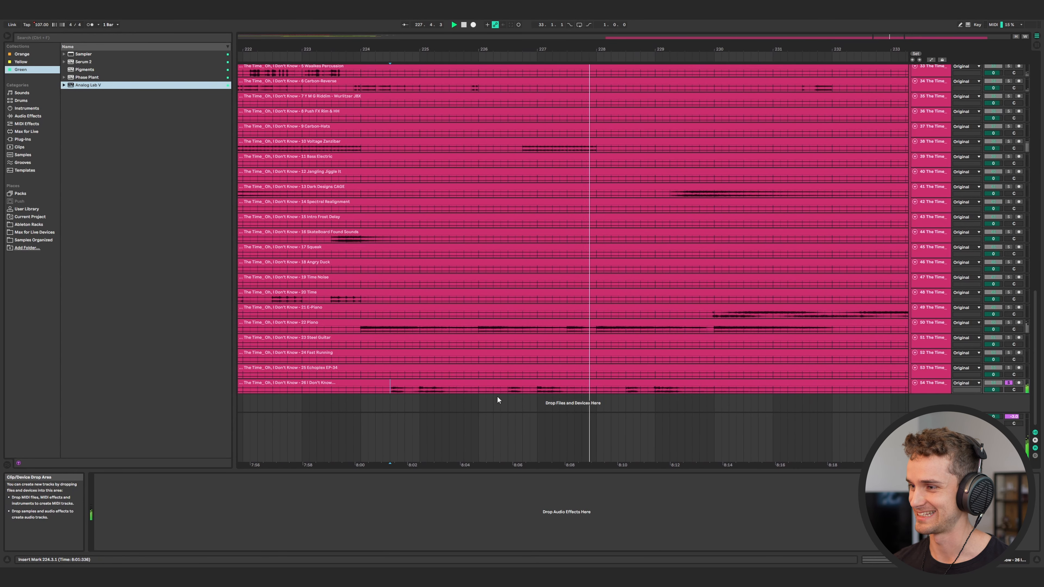
- Copy the "26 I Don't Know..." stem phrase starting at 224.3.1 onto a new FX audio track at bar 49
drag(391, 389, 442, 390)
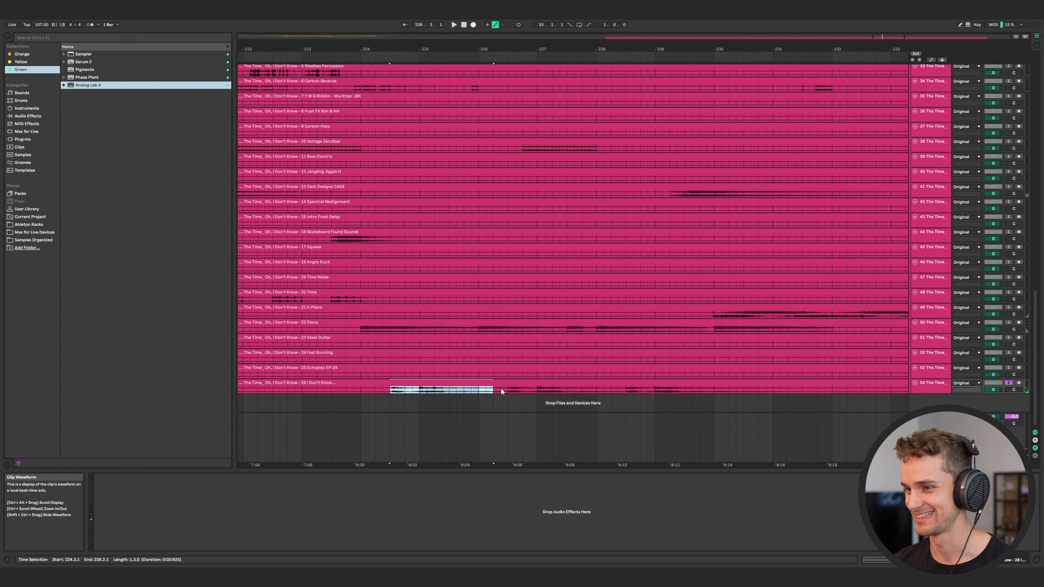
drag(507, 389, 507, 394)
key(w)
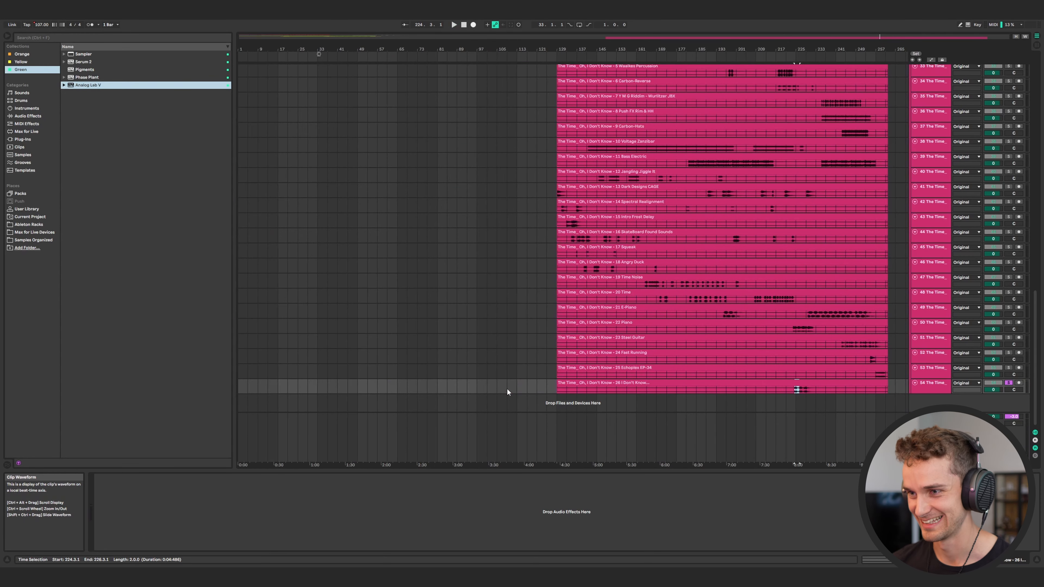
scroll(404, 222, up, 14)
scroll(401, 250, down, 5)
scroll(348, 344, down, 5)
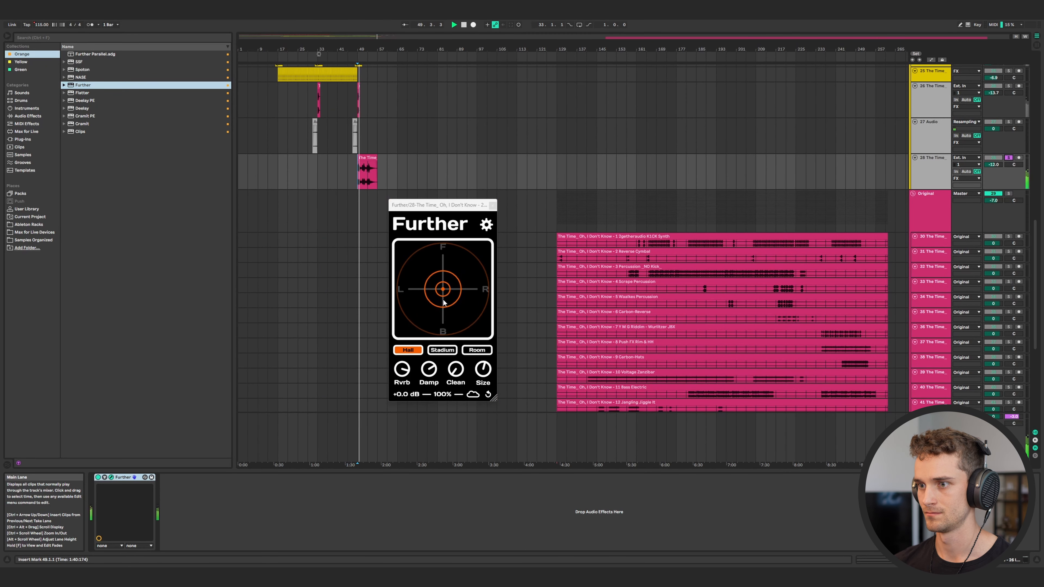
- Set Further to Stadium on the new FX vocal track and roll off its highs with an EQ Eight low-pass at about 1.29 kHz
click(443, 349)
mouse_move(485, 382)
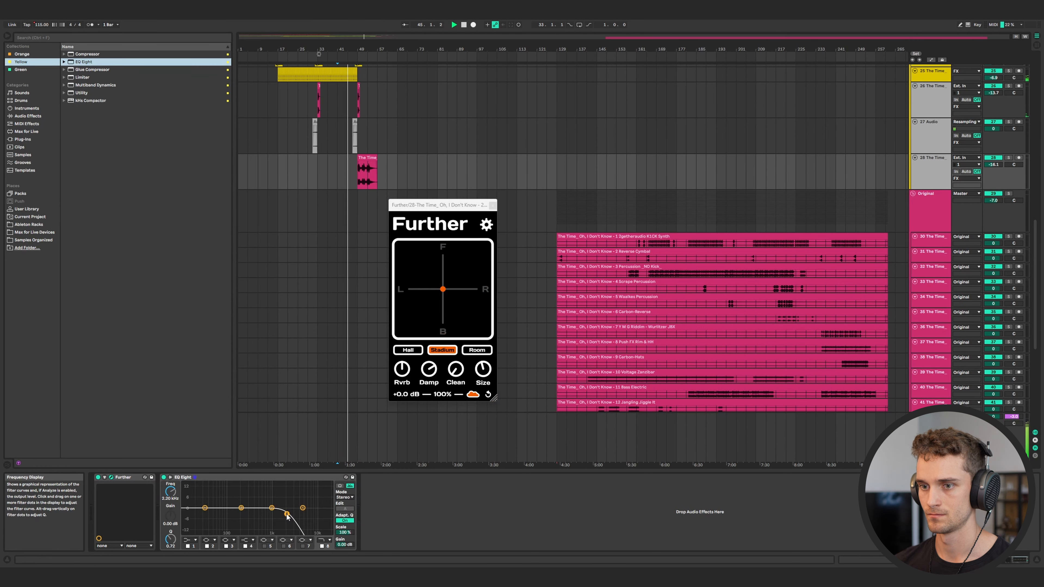
drag(268, 514, 277, 514)
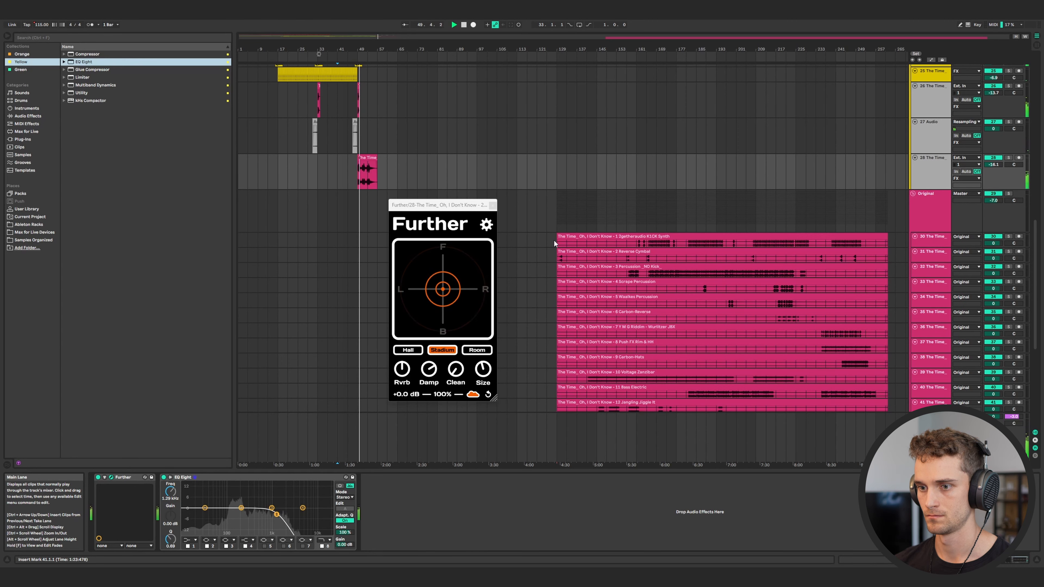
click(493, 206)
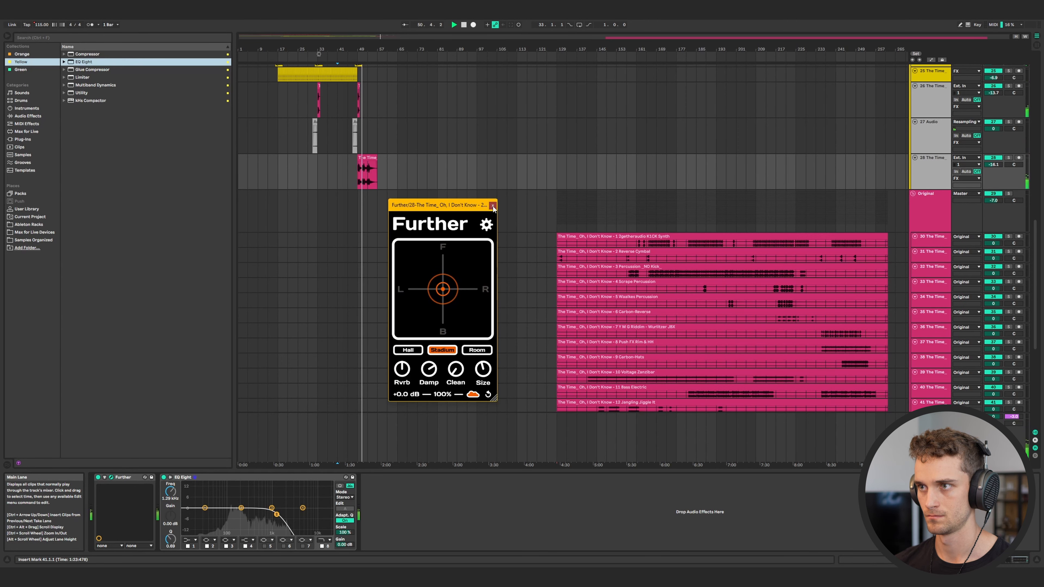
- Review the arrangement during playback and close the SSF window of the Push FX Rim & HH track
scroll(388, 214, up, 10)
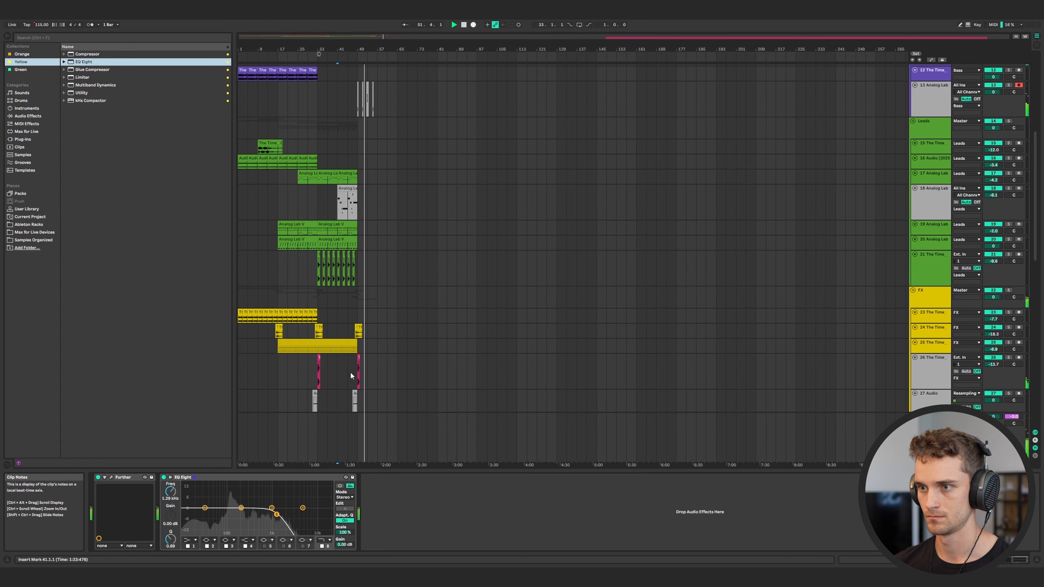
scroll(353, 346, down, 5)
scroll(367, 257, up, 5)
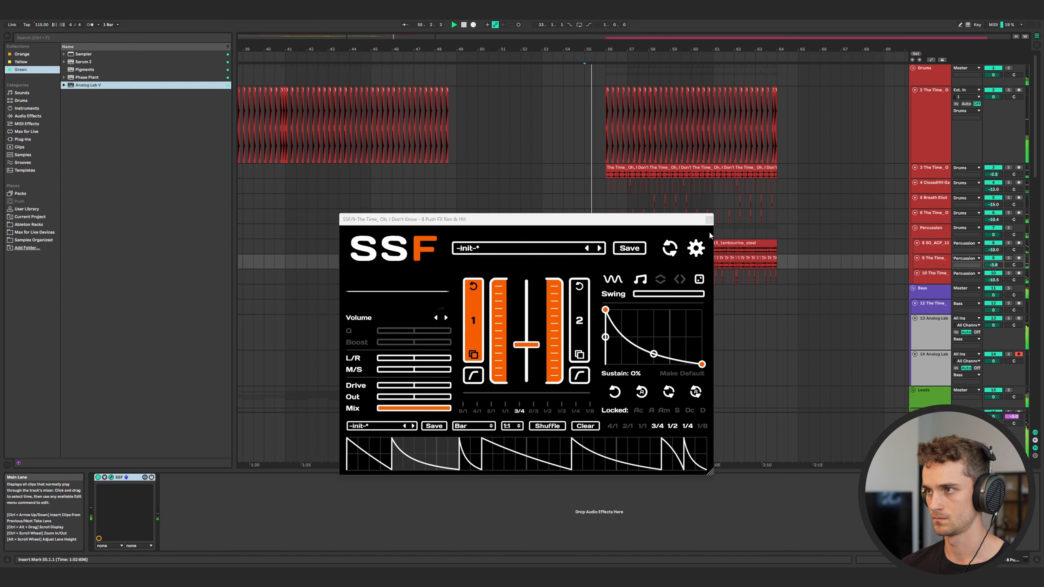
click(709, 220)
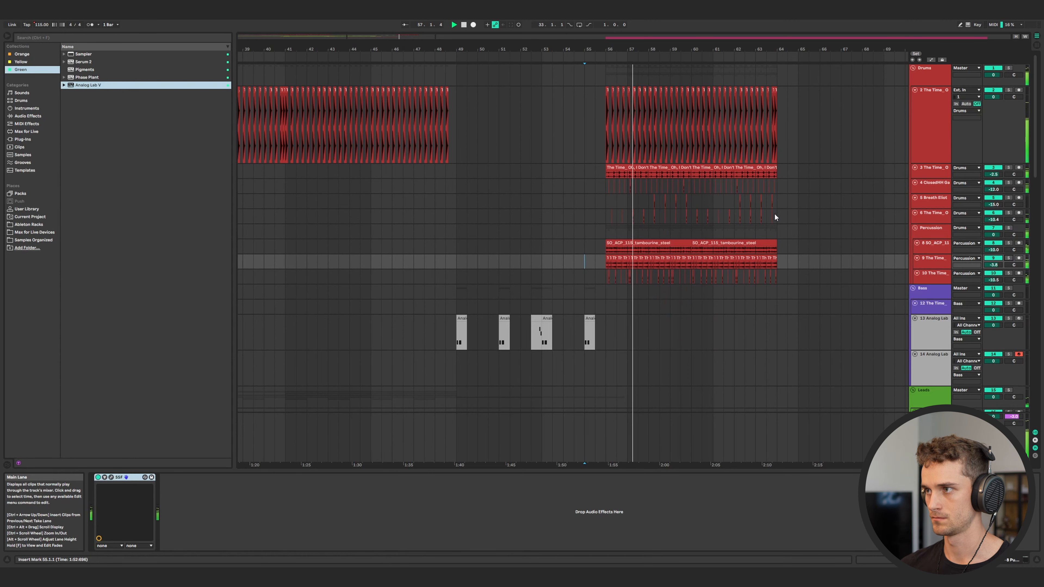
- Audition clap samples in Samples Organized and place Clap Midget 3.wav on a new Drums track, on beats 2 and 4 from bar 57
scroll(736, 235, down, 3)
click(131, 173)
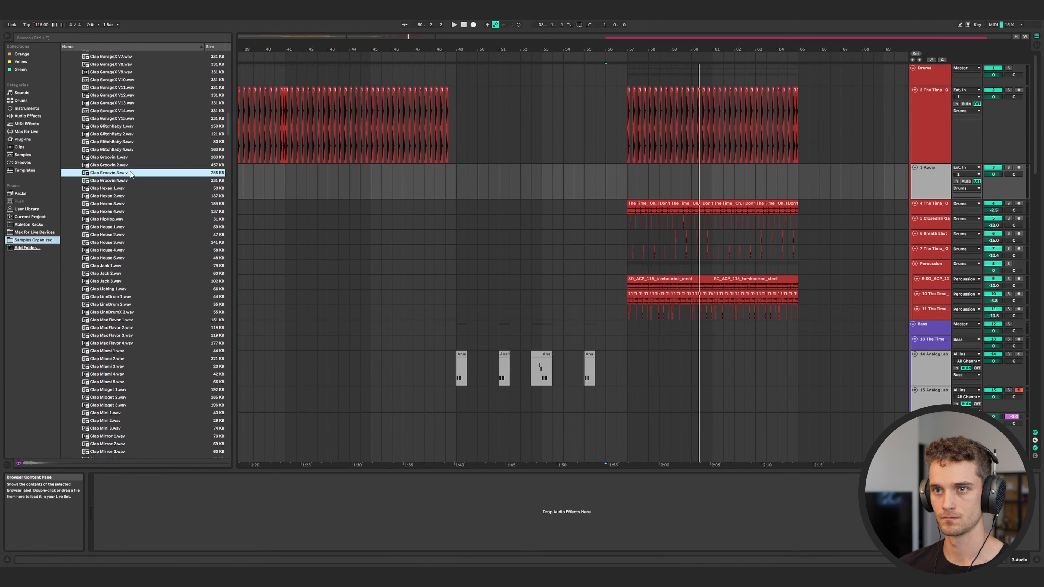
click(131, 165)
click(131, 158)
click(131, 149)
click(131, 142)
click(131, 134)
click(131, 158)
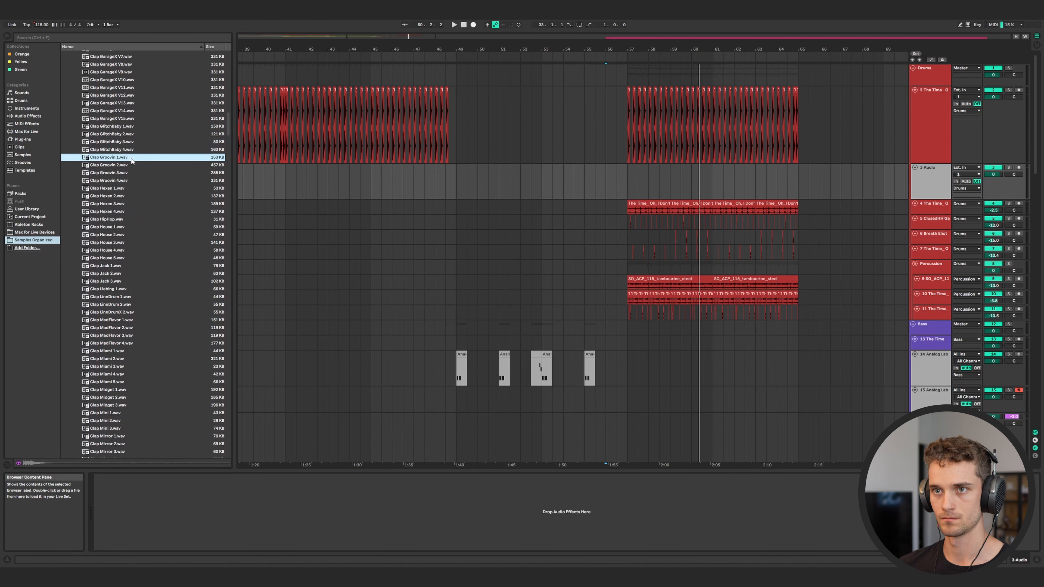
click(131, 331)
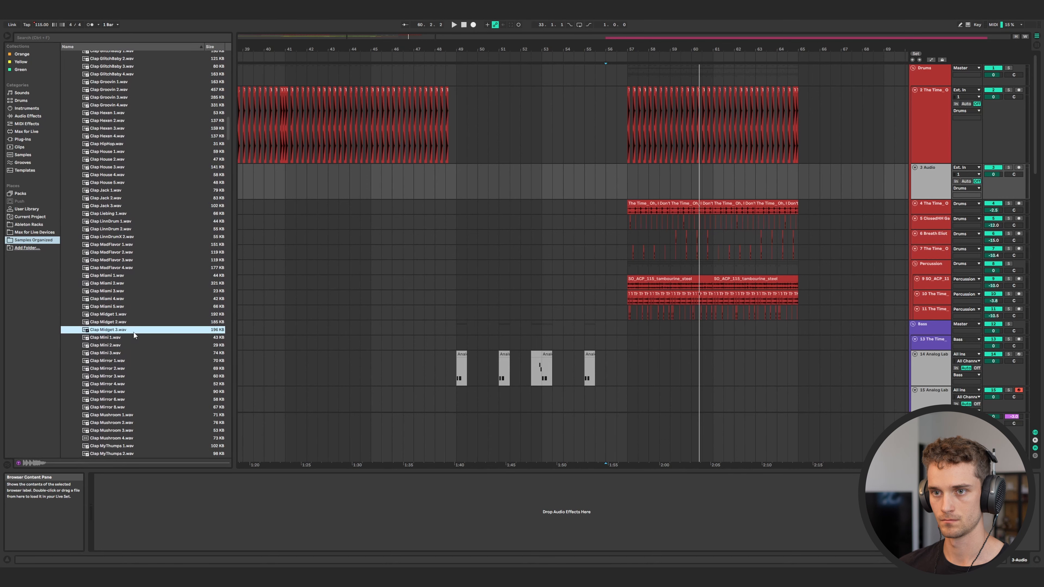
click(123, 276)
click(127, 331)
click(121, 276)
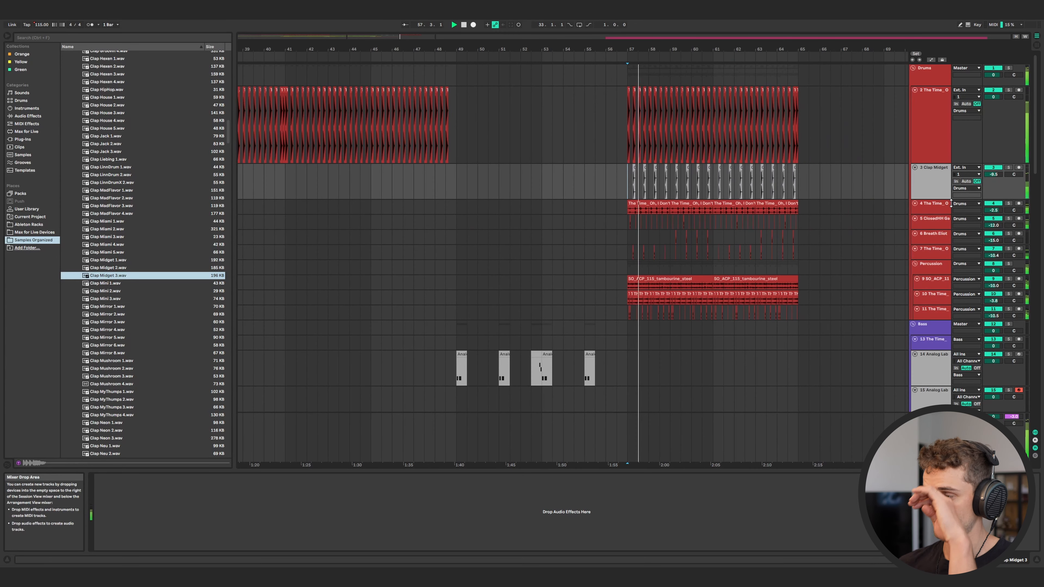
- Add an audio track below the clap, fill bars 57 to 73 with SHADOW_UK1_Perc_Shakerbasic.wav, and lower the shaker's volume
click(947, 193)
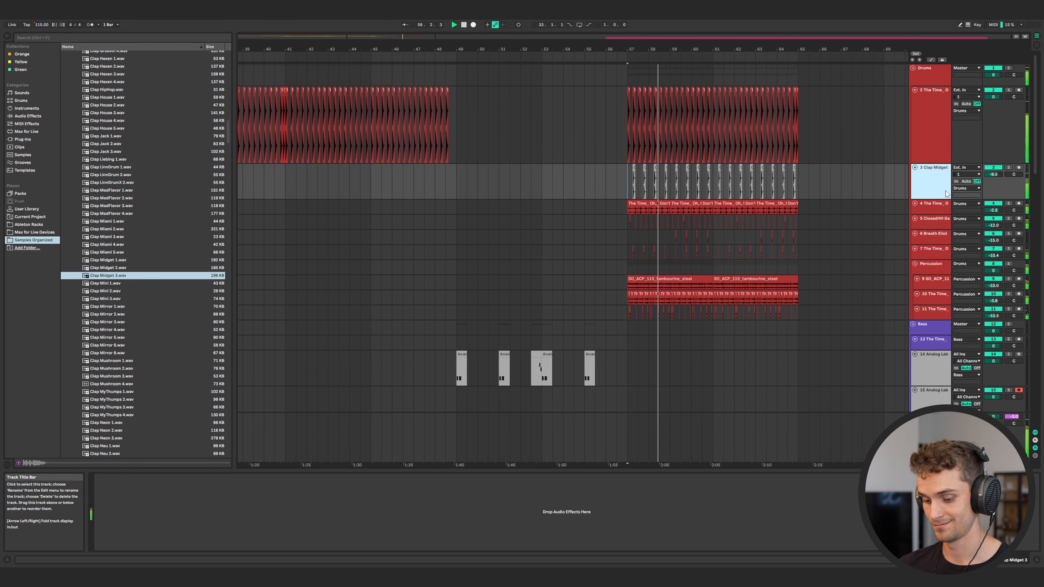
key(ctrl+t)
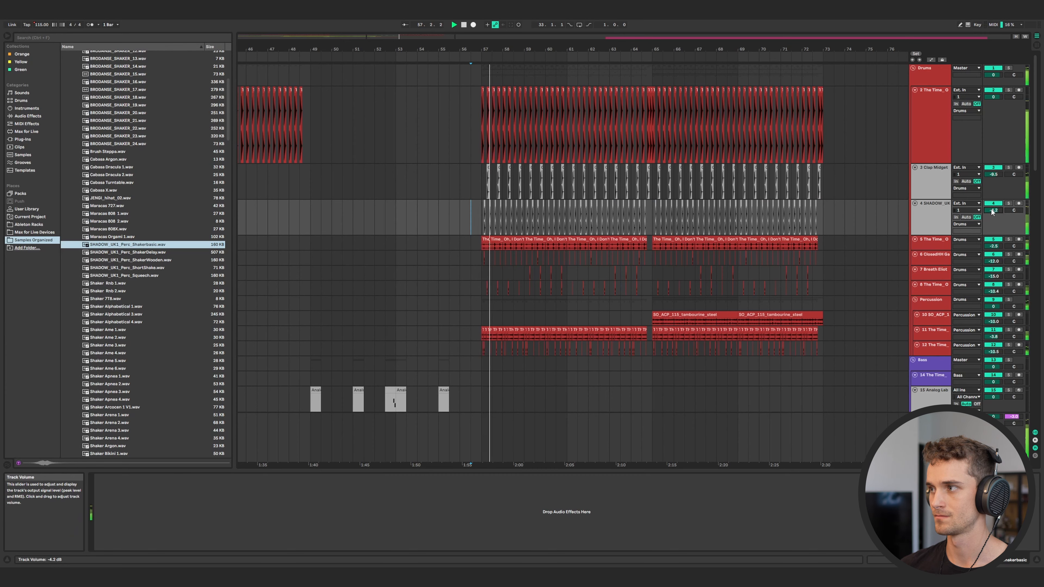
drag(993, 211, 992, 230)
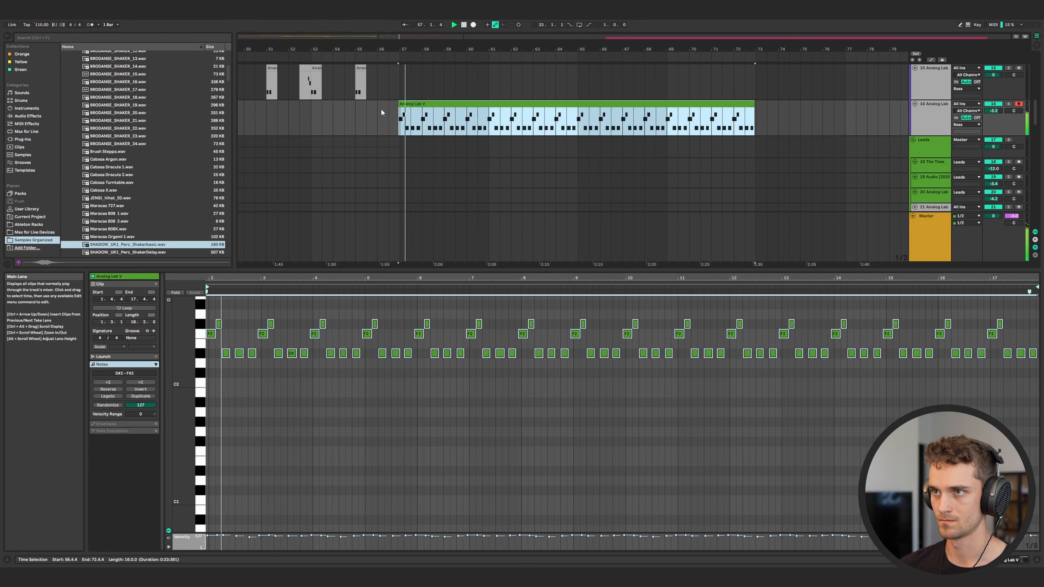
- Replace the F2 and F#2 notes in every second bar of the long bass clip with repeated D#2 notes
click(254, 356)
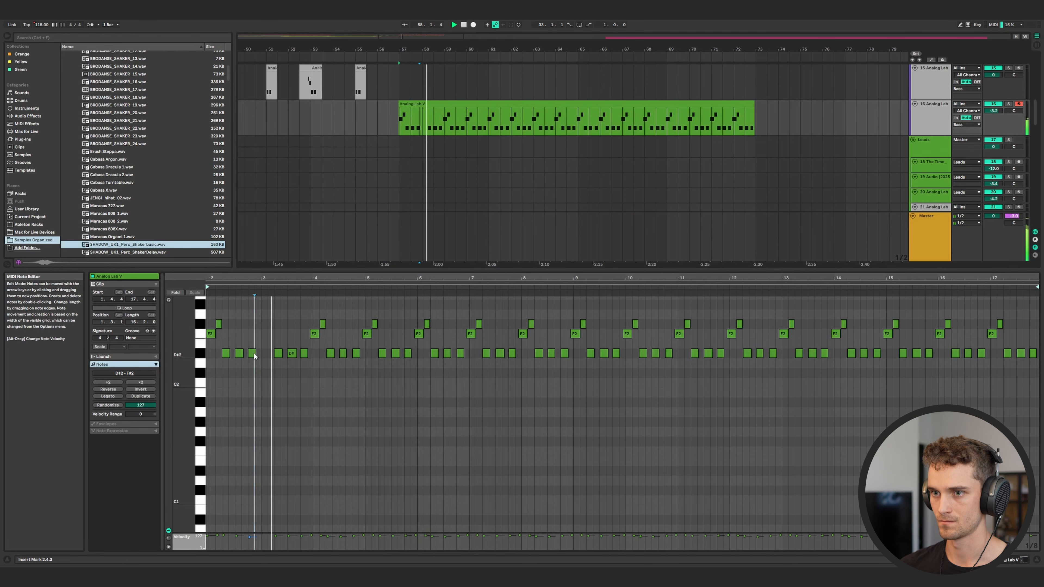
double_click(265, 354)
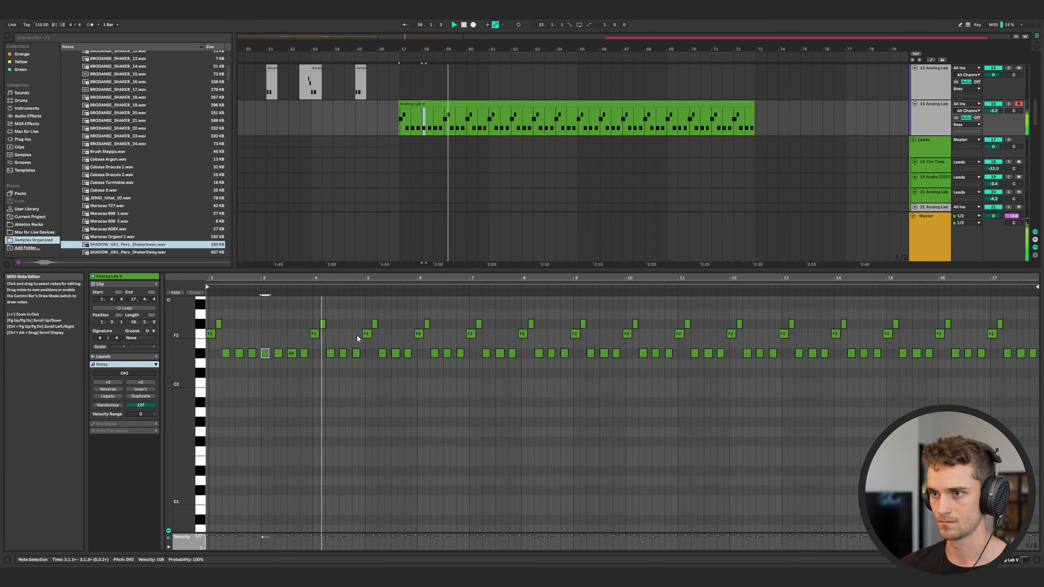
drag(366, 334, 356, 354)
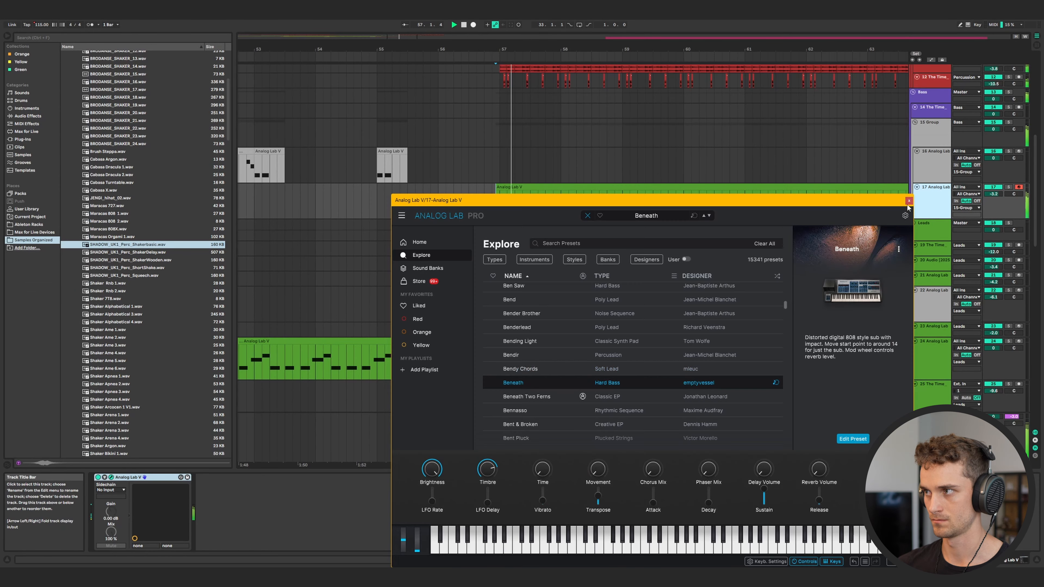
- Write a D#1 bass pattern from bar 57 on the grouped bass track 16 and duplicate it to bar 65
click(909, 201)
scroll(402, 155, down, 3)
click(395, 152)
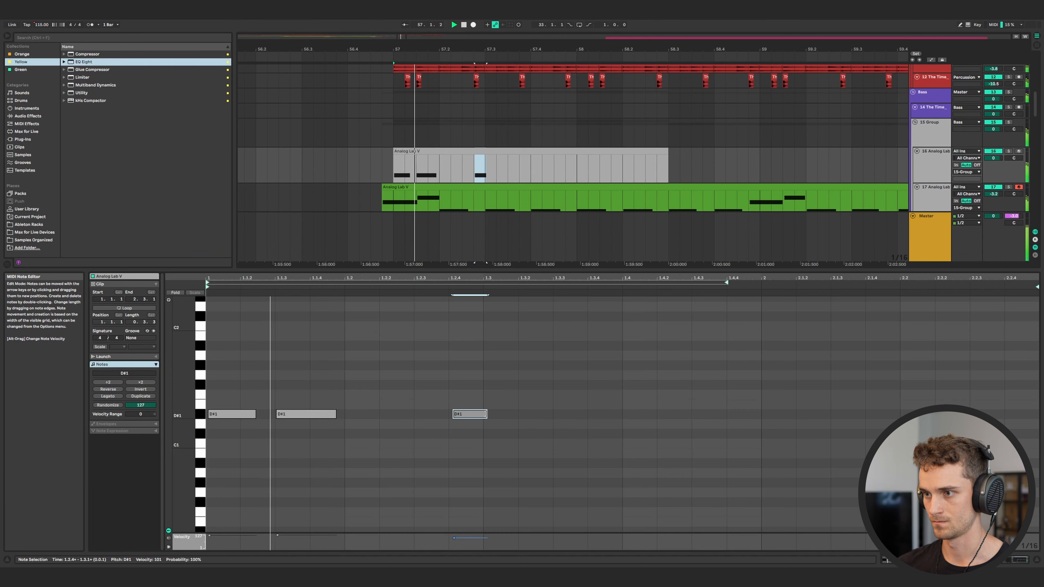
double_click(569, 415)
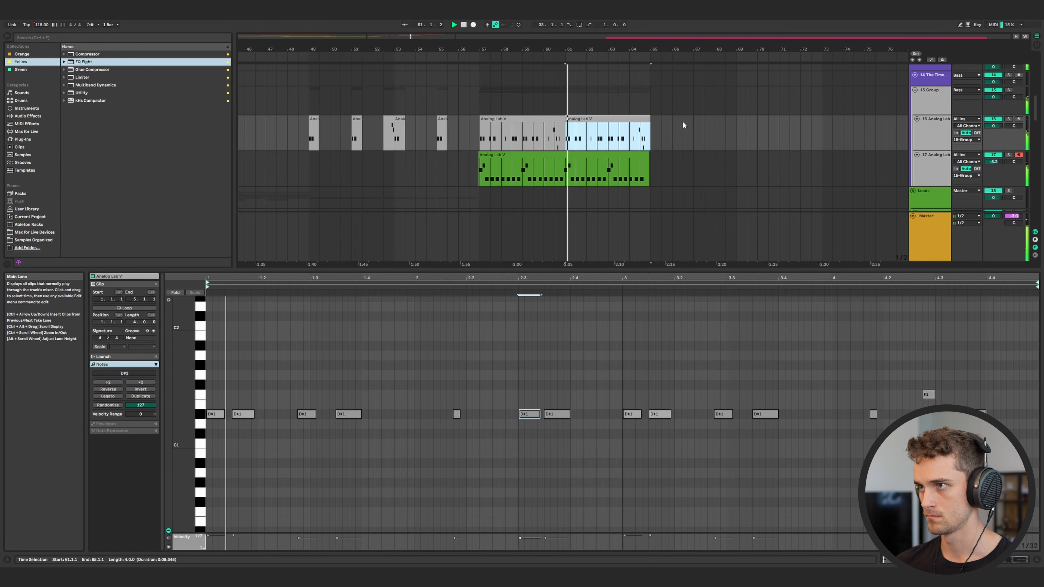
click(614, 154)
key(minus)
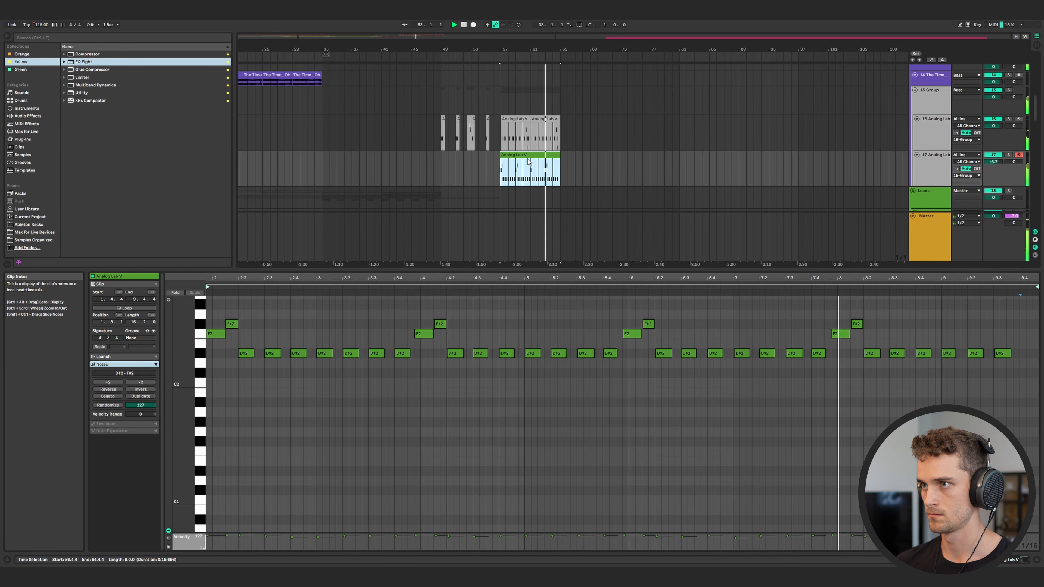
- Solo bass track 16 and add NASE to it with Bass Mono enabled
key(shift+Tab)
click(927, 136)
key(s)
click(22, 54)
double_click(80, 77)
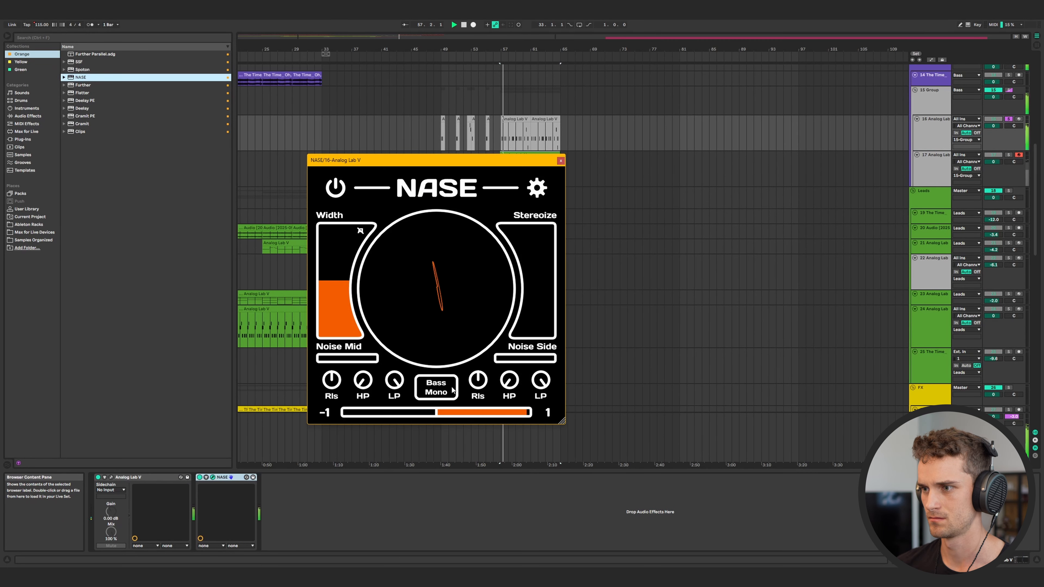
click(442, 391)
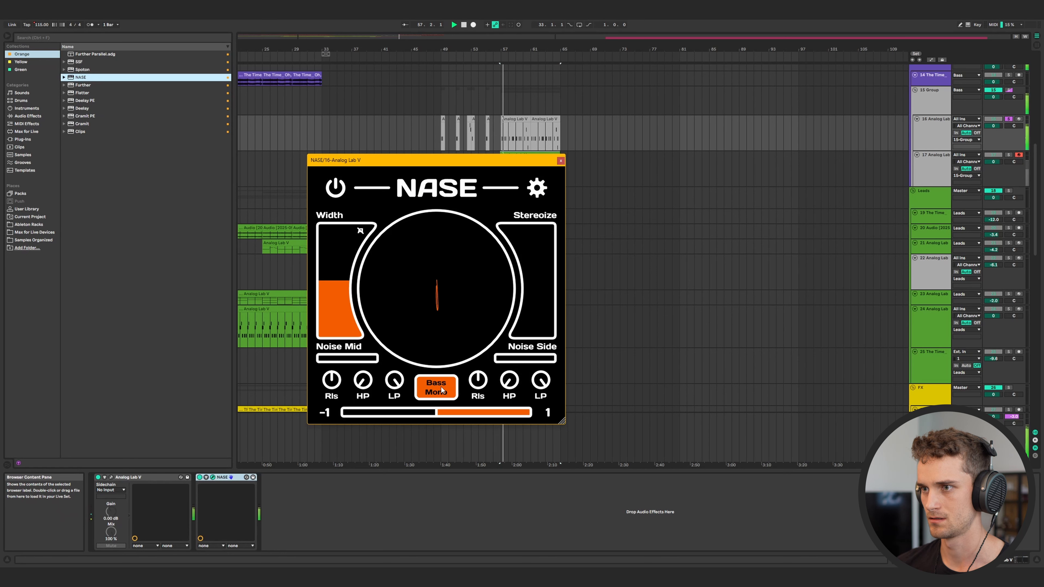
- Unsolo track 16, browse Analog Lab V presets on bass track 17 and lower that track's volume to -10.2 dB
key(s)
key(Down)
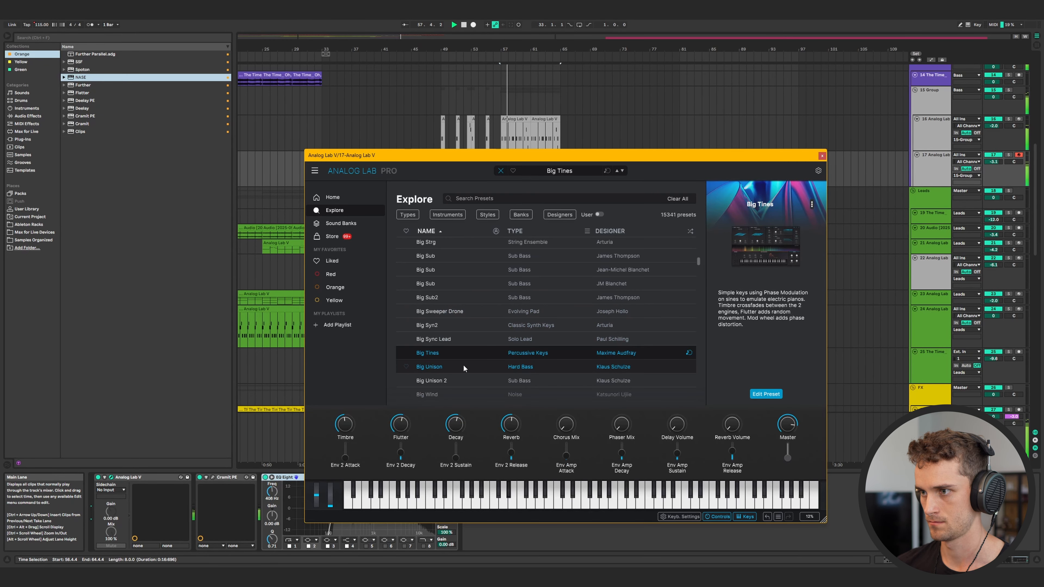
drag(994, 161, 994, 172)
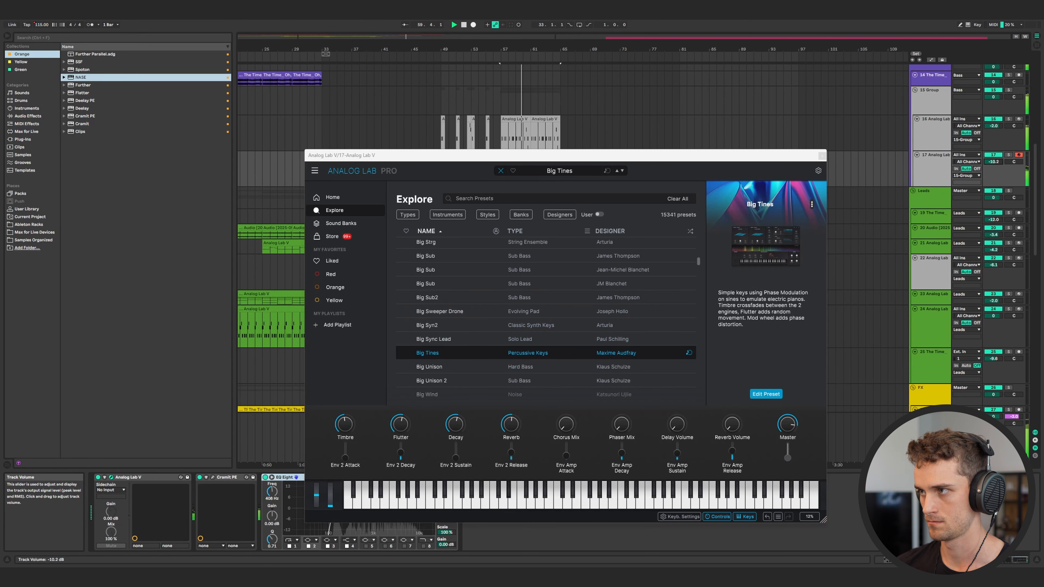
- Play the drop from bar 56 and look through the leads, FX and original stem tracks for material to add
click(494, 248)
scroll(495, 249, down, 10)
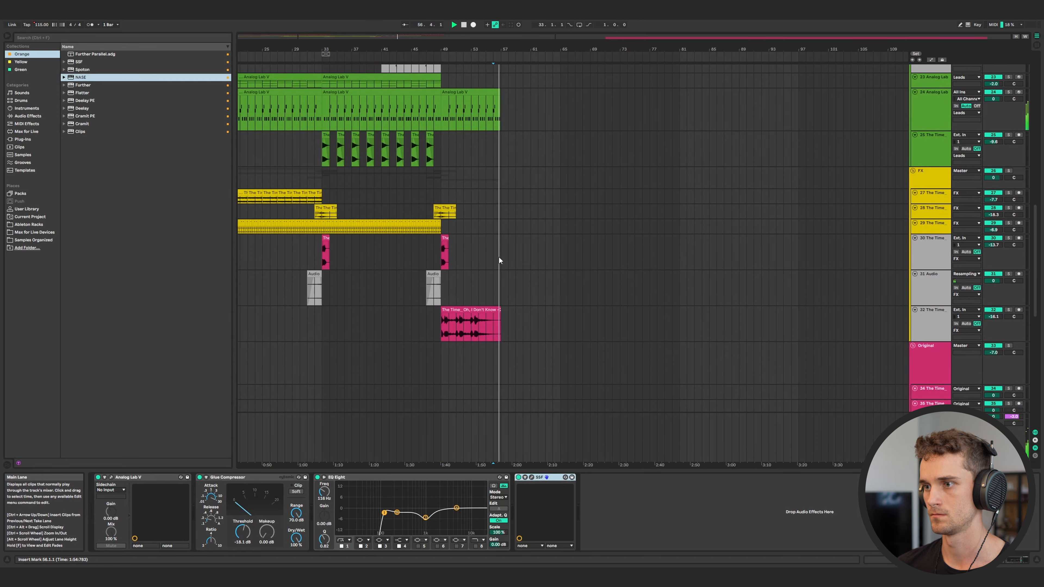
scroll(498, 259, up, 3)
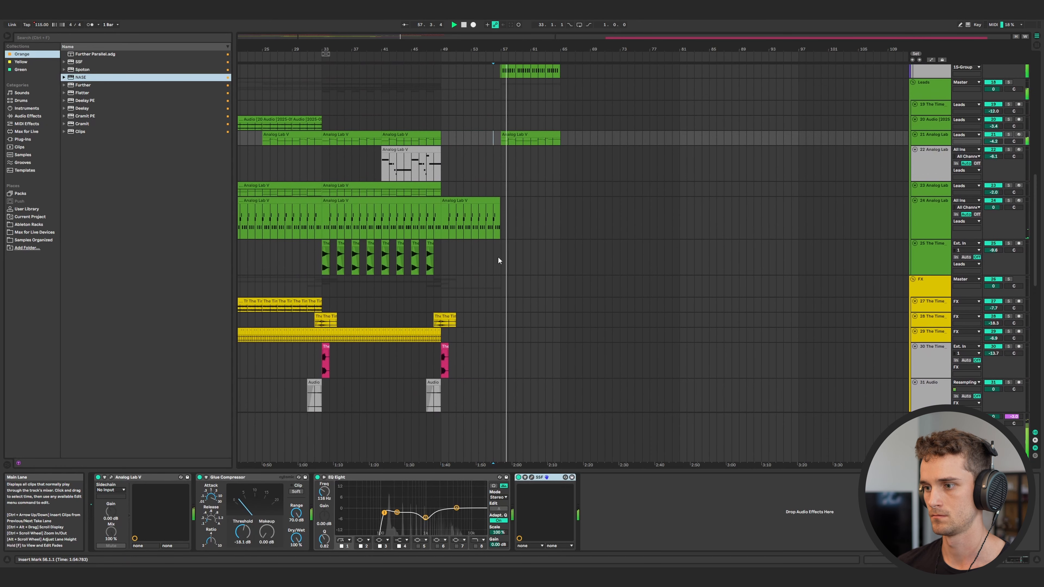
scroll(497, 257, down, 11)
scroll(501, 259, up, 2)
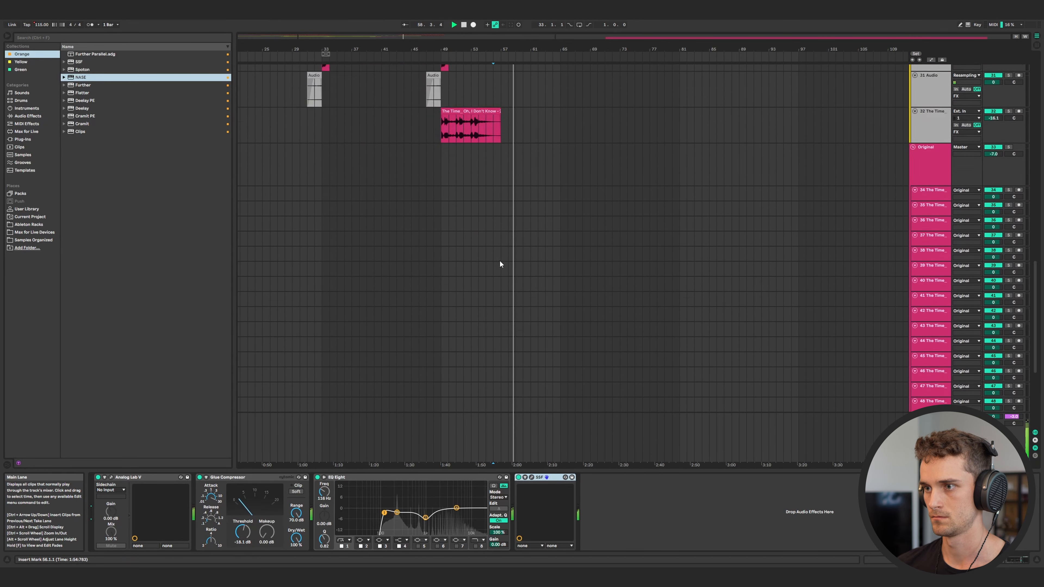
scroll(498, 261, up, 8)
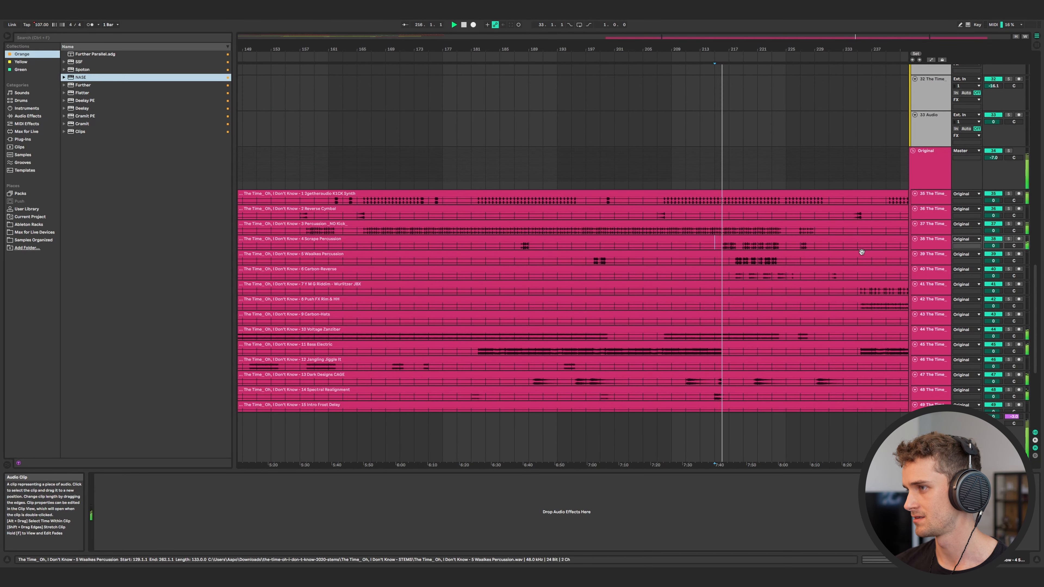
- Solo the original Scrape Percussion stem and copy its passage from bar 216 to 218 onto the empty FX audio track at bar 57
click(1009, 240)
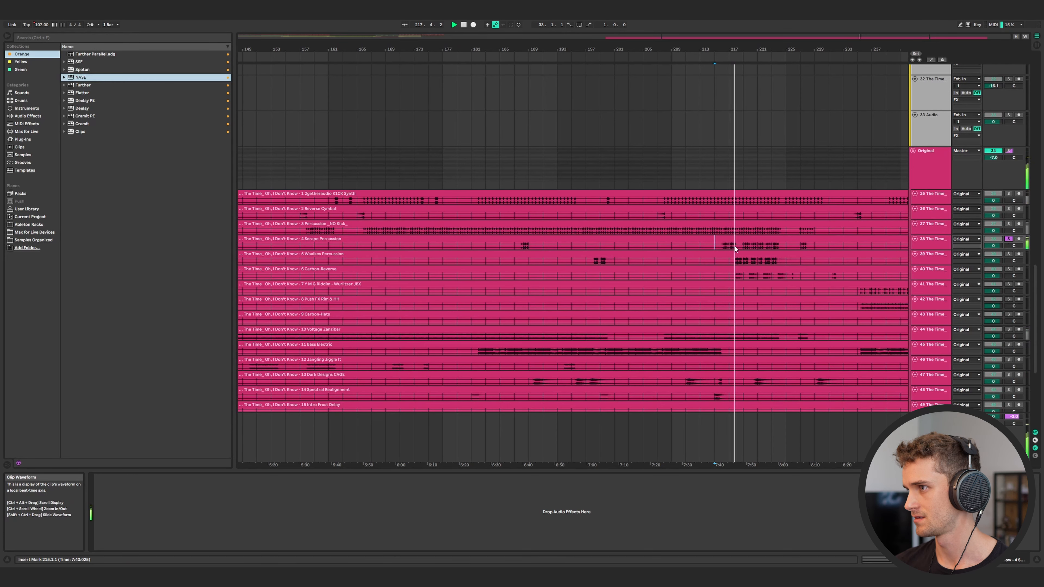
scroll(722, 244, up, 4)
scroll(734, 245, up, 3)
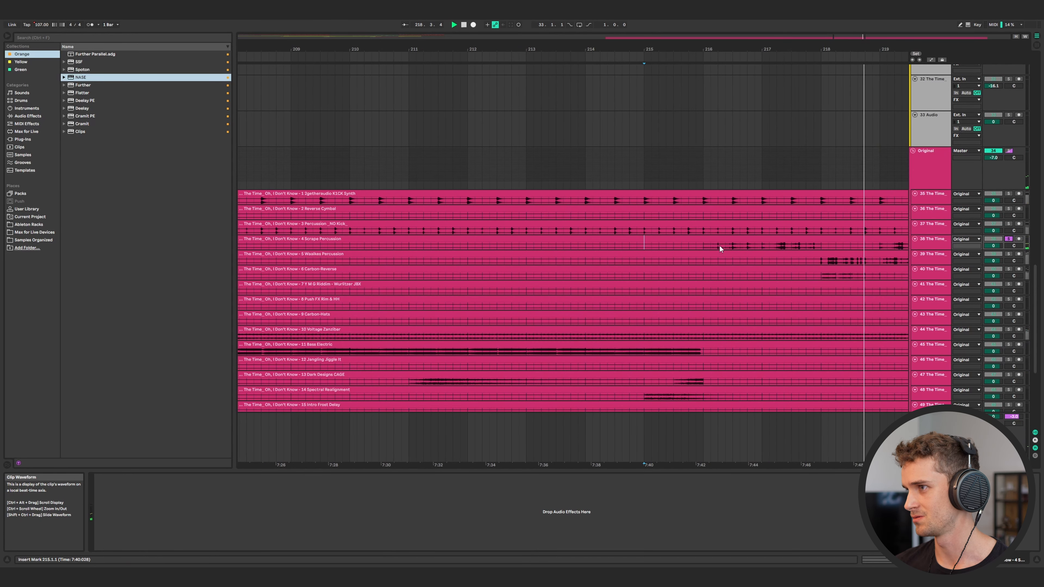
drag(704, 246, 807, 249)
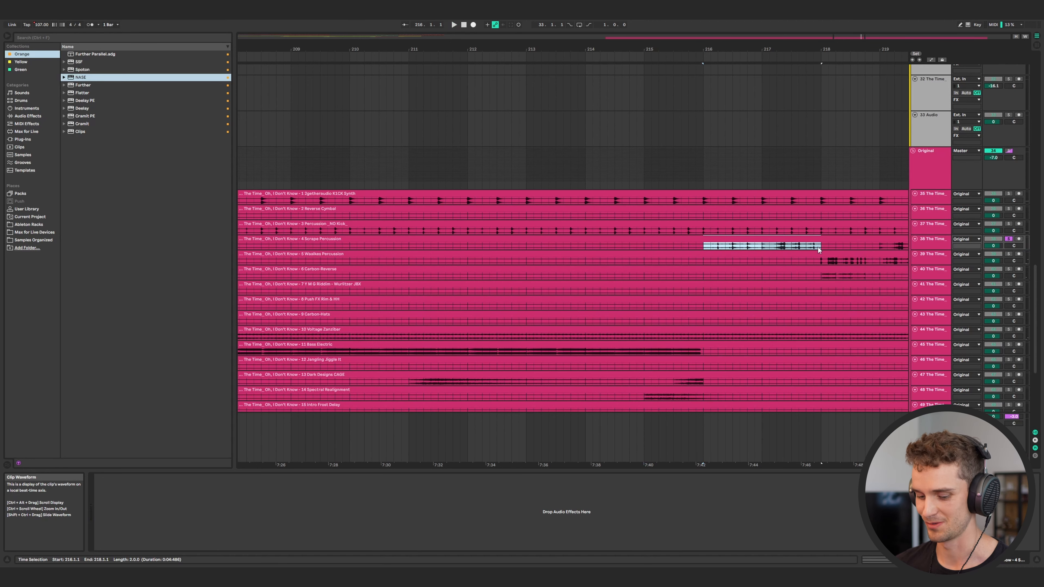
scroll(818, 247, down, 10)
scroll(473, 183, up, 2)
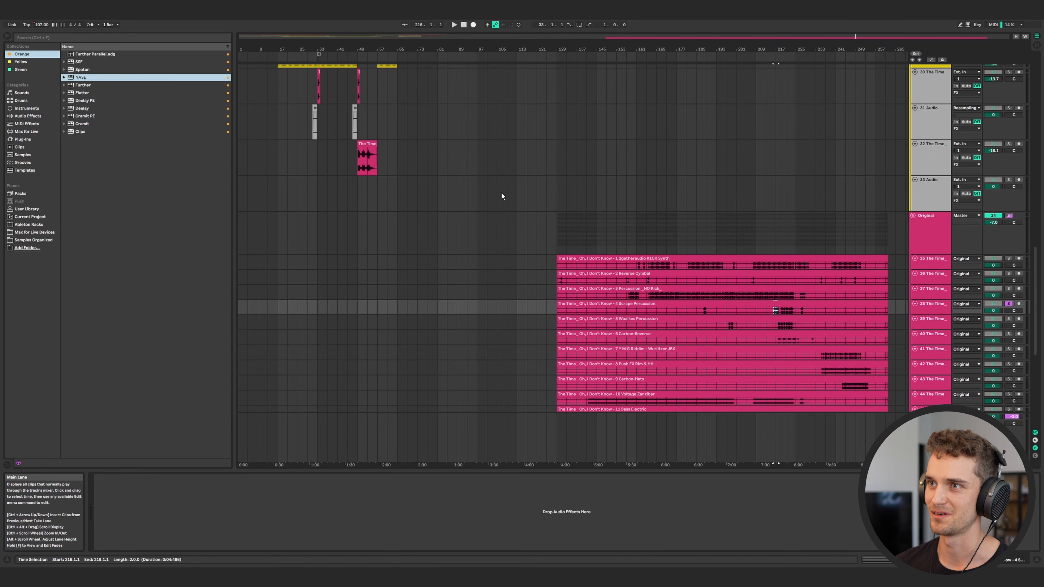
scroll(439, 211, up, 1)
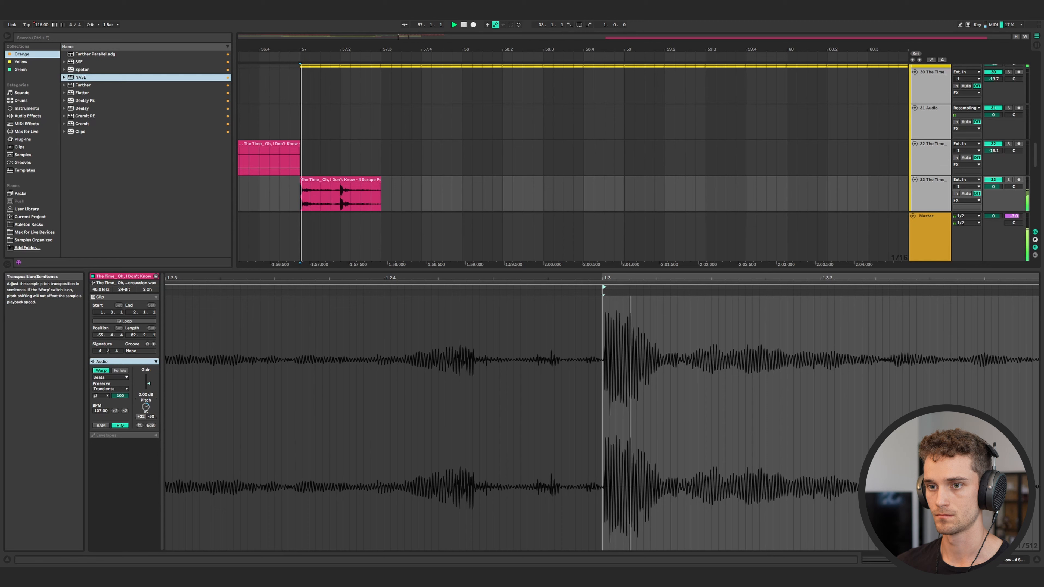
- Audition the Scrape Percussion clip at bar 57 and adjust its transposition
key(space)
key(space)
key(space)
key(space)
key(space)
key(space)
drag(146, 407, 146, 453)
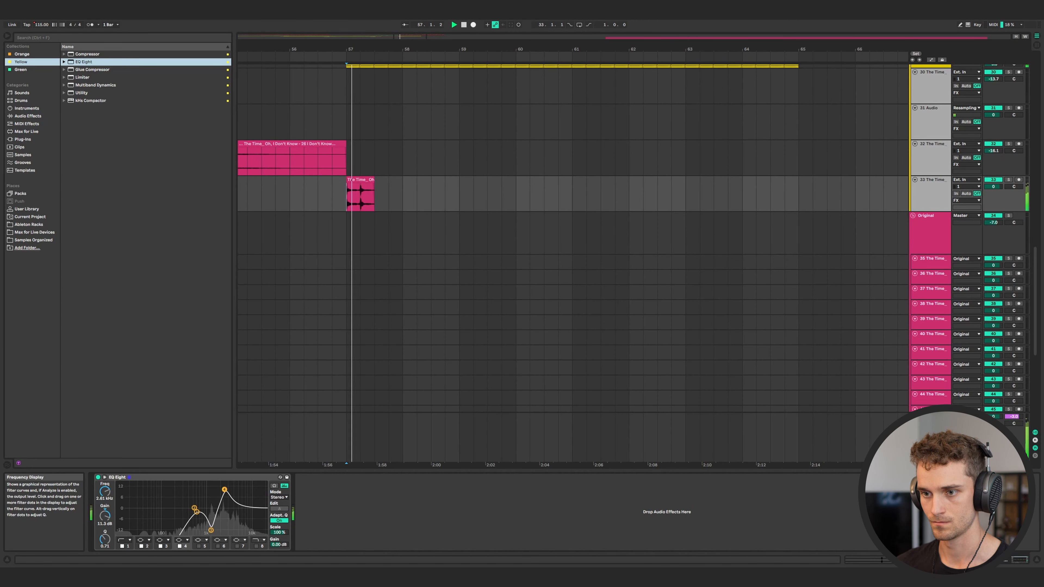
- Shape the Scrape Percussion track with EQ Eight, reducing the upper-mid boost and rolling off the highs with band 8 at about 6.12 kHz
key(space)
key(space)
drag(225, 490, 241, 509)
key(space)
key(space)
click(256, 546)
- Load SSF on the Scrape Percussion track with the Percussive preset from the Rhythmic category and play it
key(space)
key(space)
key(space)
key(space)
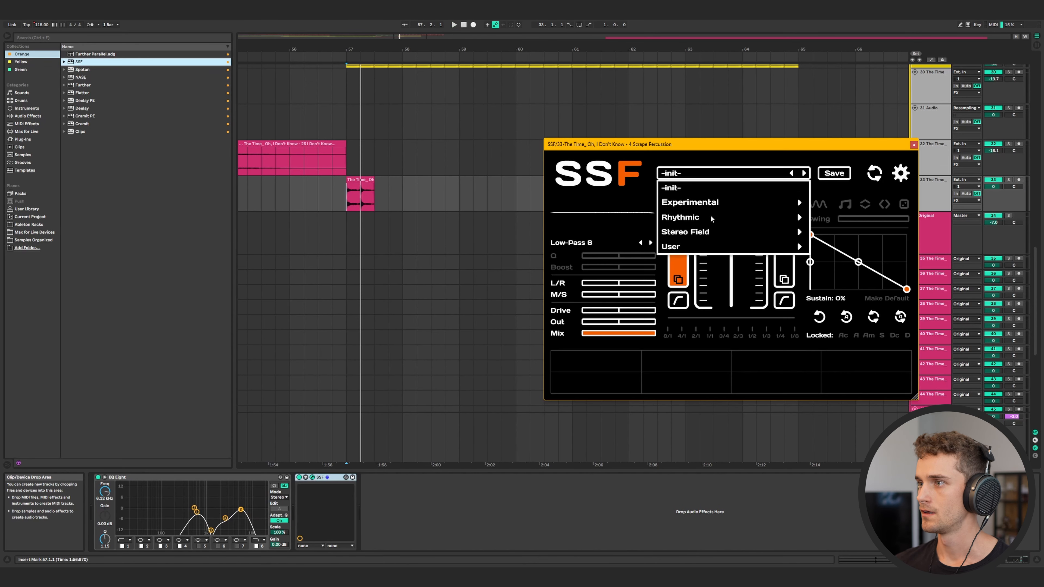
mouse_move(722, 217)
click(845, 231)
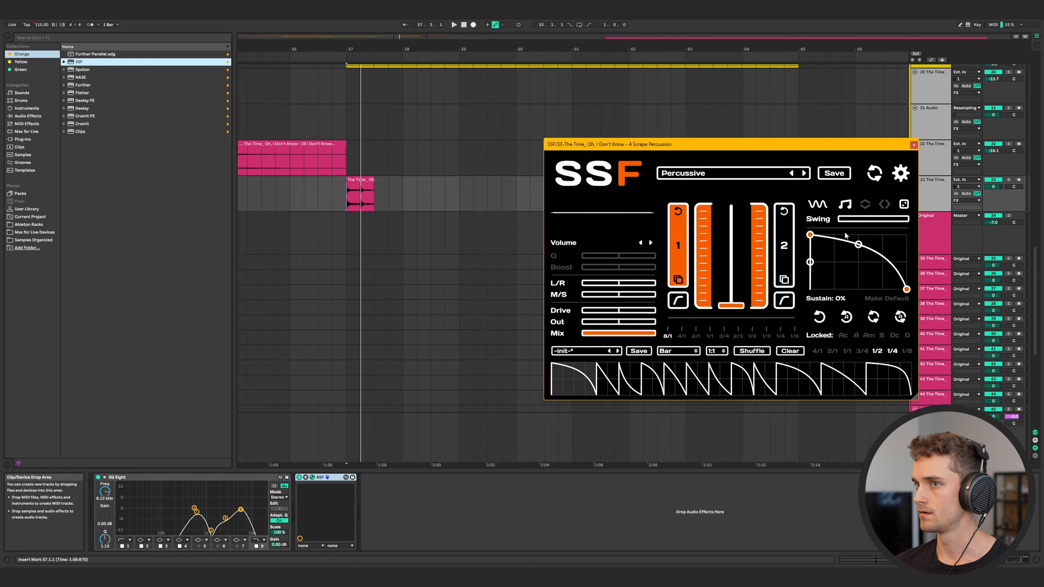
key(space)
- Duplicate the short Scrape Percussion clip repeatedly to fill bars 57 to 65
click(367, 180)
key(ctrl+d)
key(ctrl+d)
key(ctrl+d)
key(ctrl+d)
key(ctrl+d)
key(ctrl+d)
key(ctrl+d)
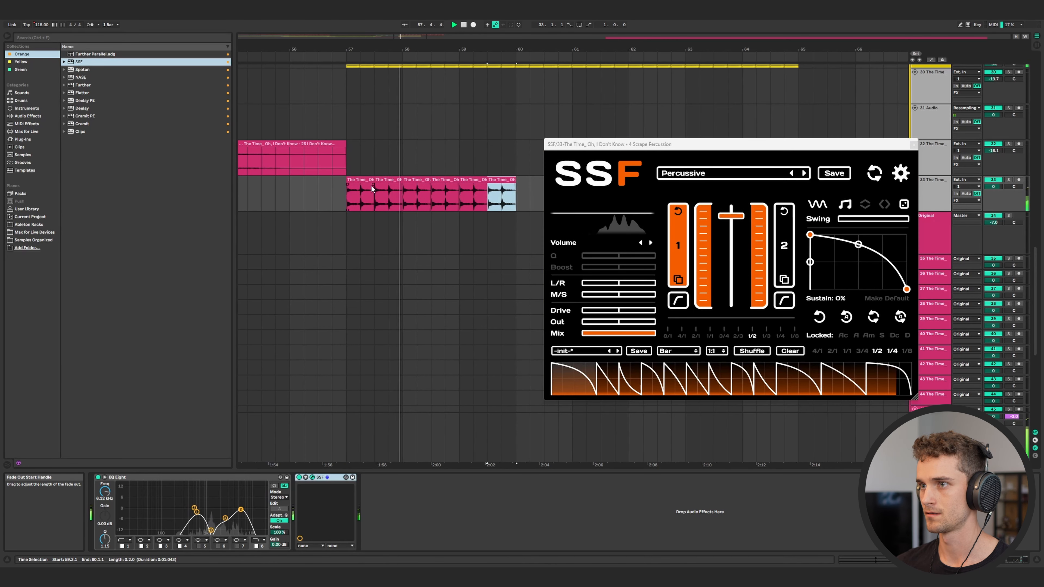
key(minus)
drag(459, 194, 380, 200)
key(ctrl+d)
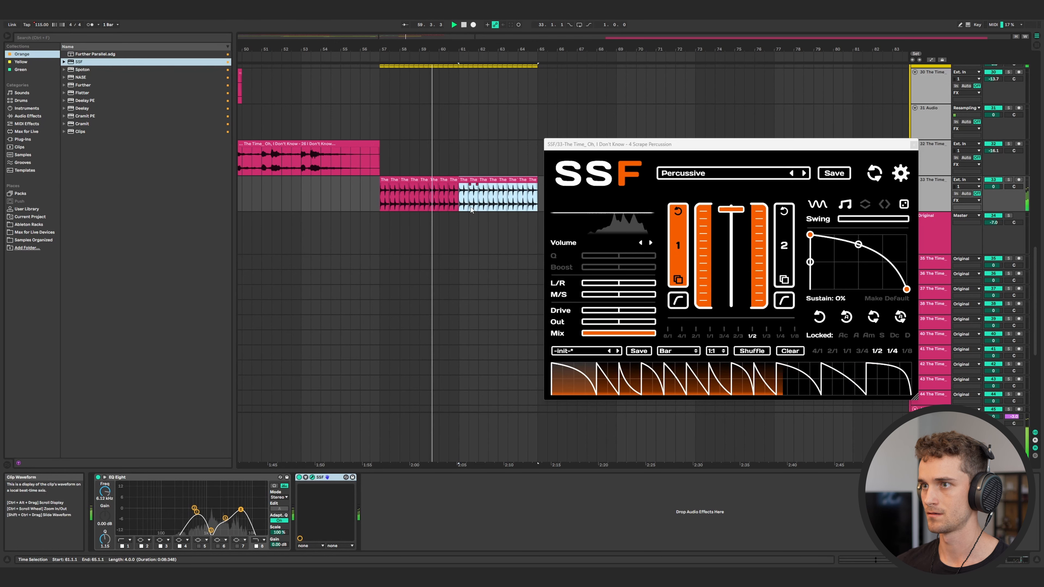
- Set SSF's second filter to Pan at a 4/1 rate, with its envelope peak at the midpoint and a narrower modulation range
click(784, 245)
click(572, 242)
mouse_move(596, 338)
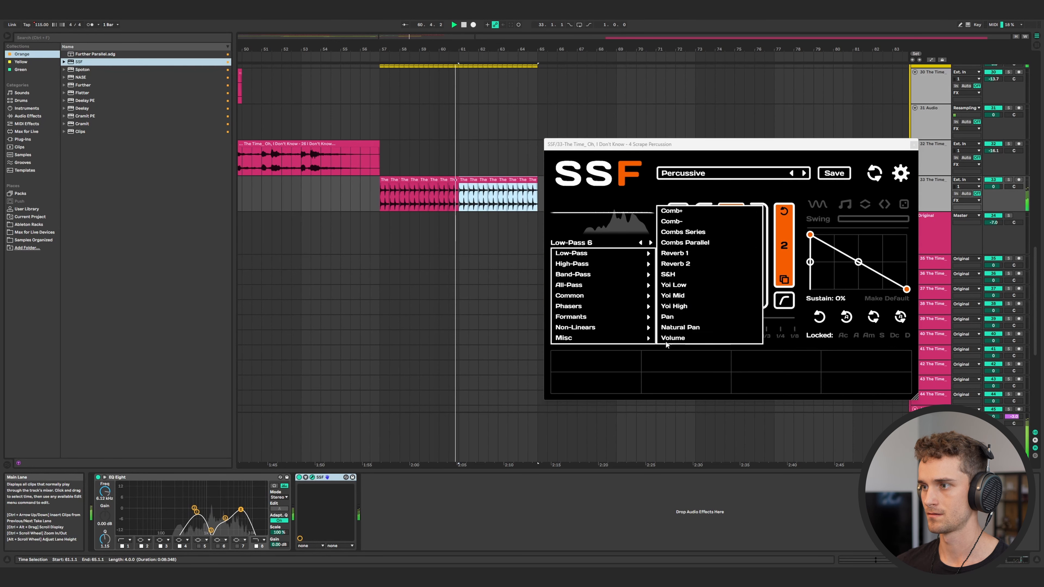
click(670, 316)
click(813, 205)
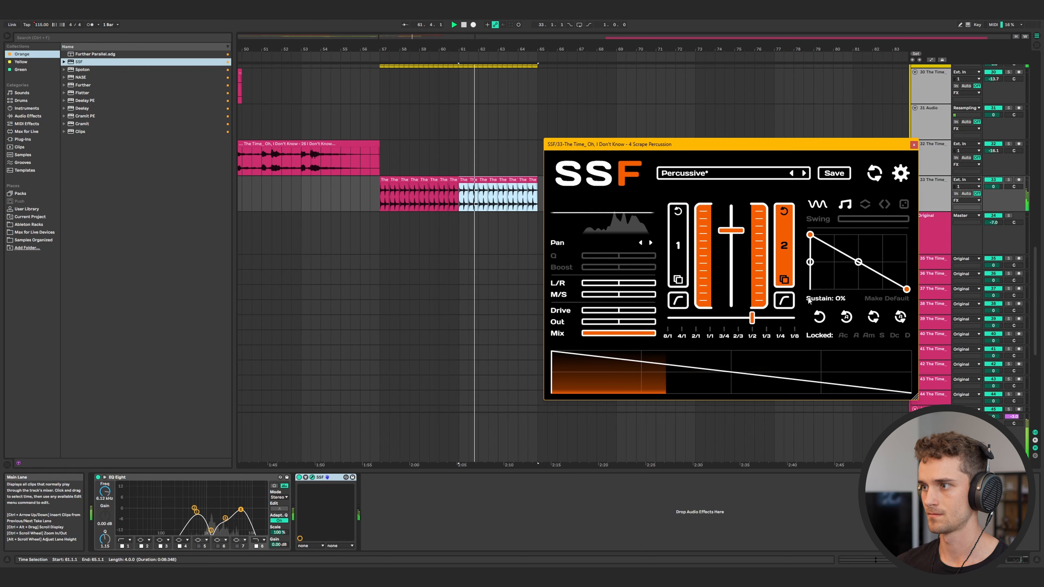
drag(753, 318, 682, 317)
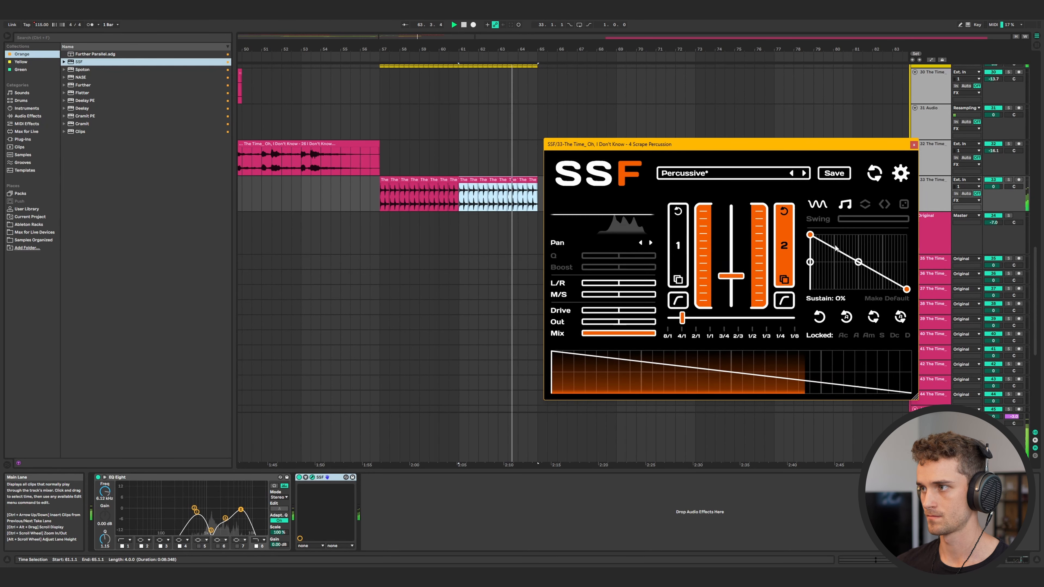
drag(811, 235, 859, 234)
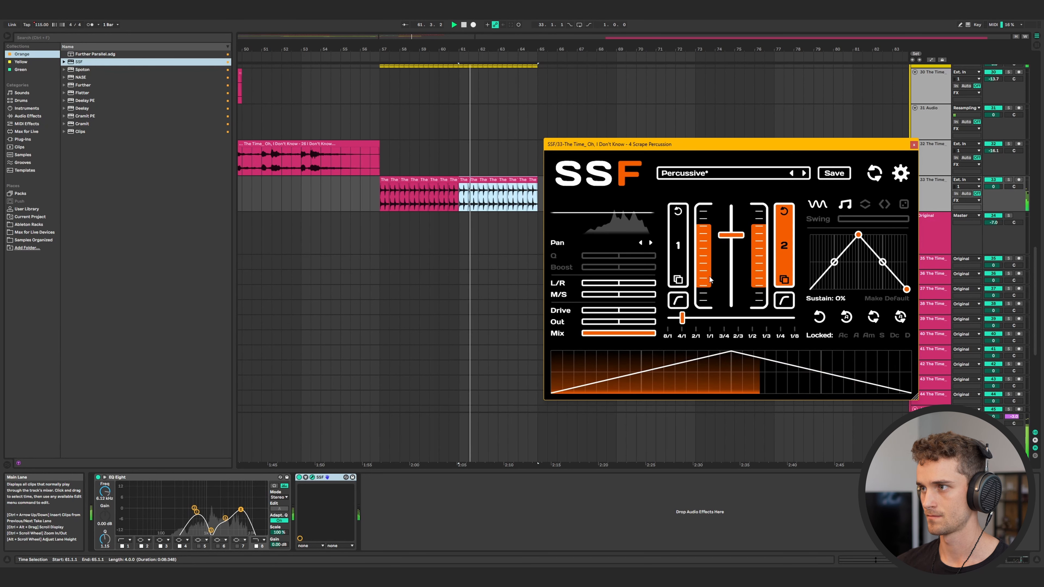
drag(720, 144, 741, 140)
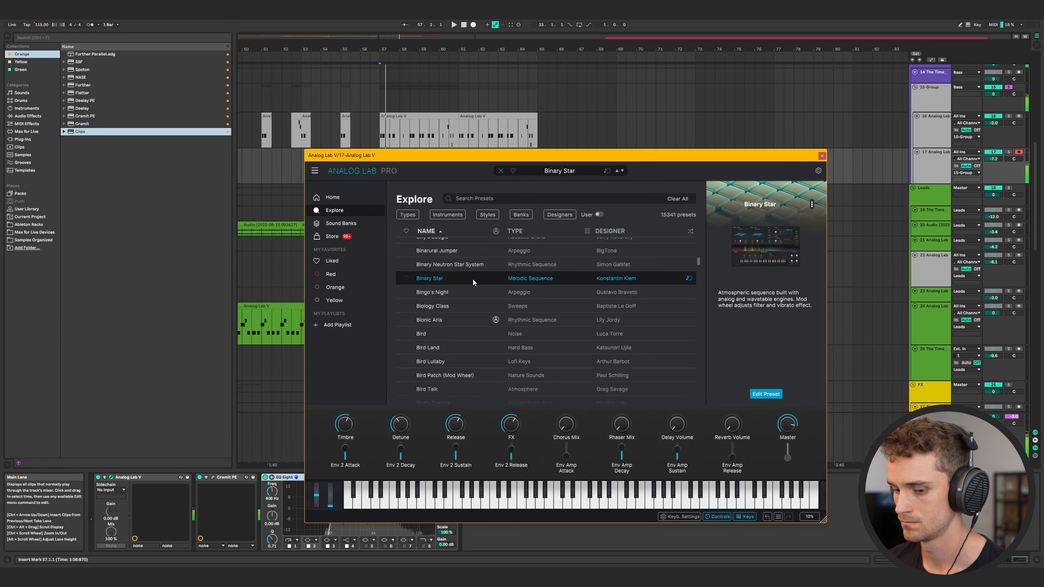
- Audition Analog Lab V presets around Bingo's Night on bass track 17 and deactivate its clip at bar 57
click(469, 292)
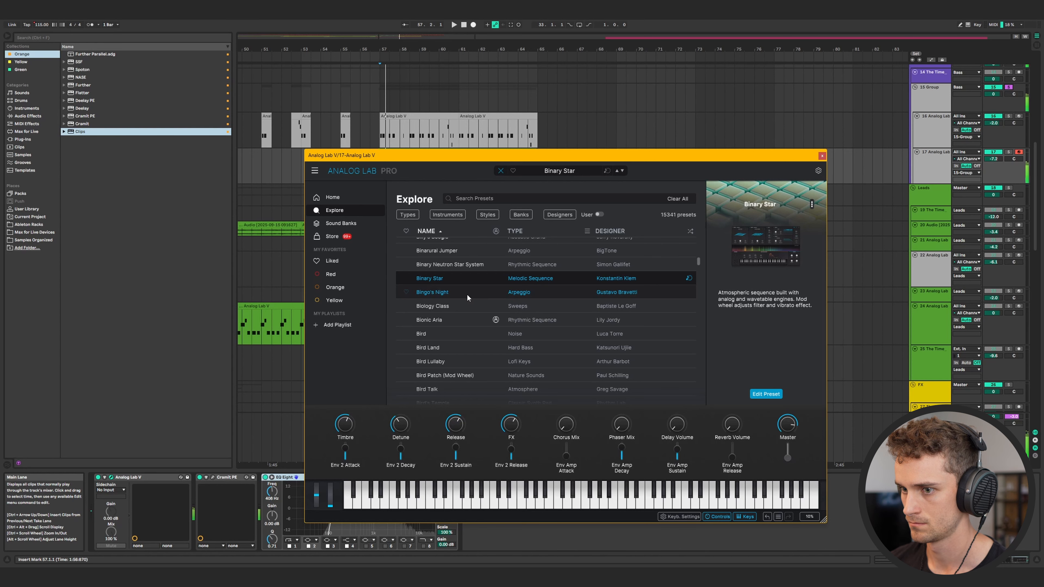
key(Left)
key(space)
click(111, 477)
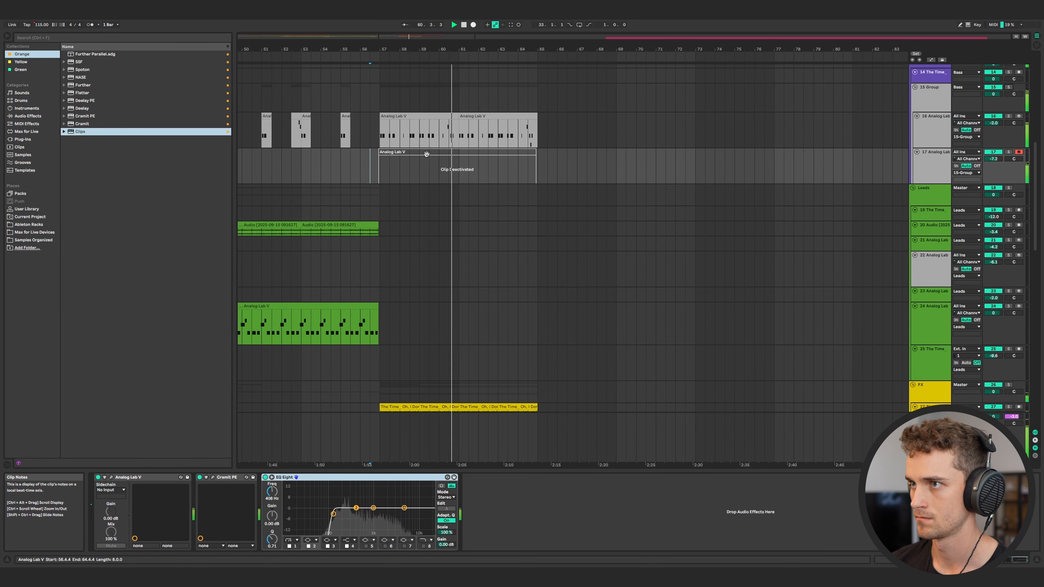
- Insert an audio track below the Steel Guitar track in Leads and set its input to 17-Analog Lab V
click(928, 359)
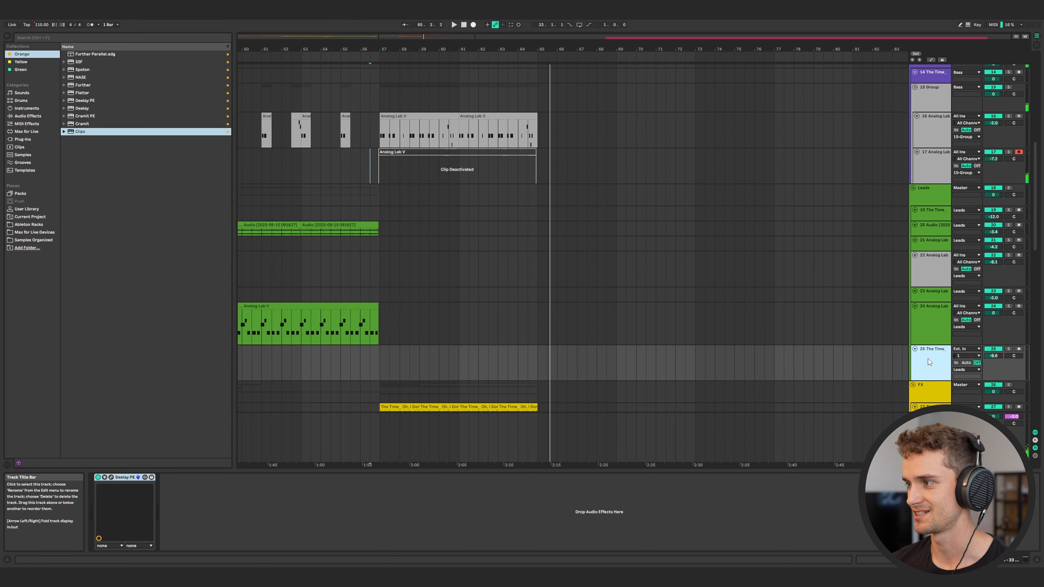
key(ctrl+t)
click(978, 383)
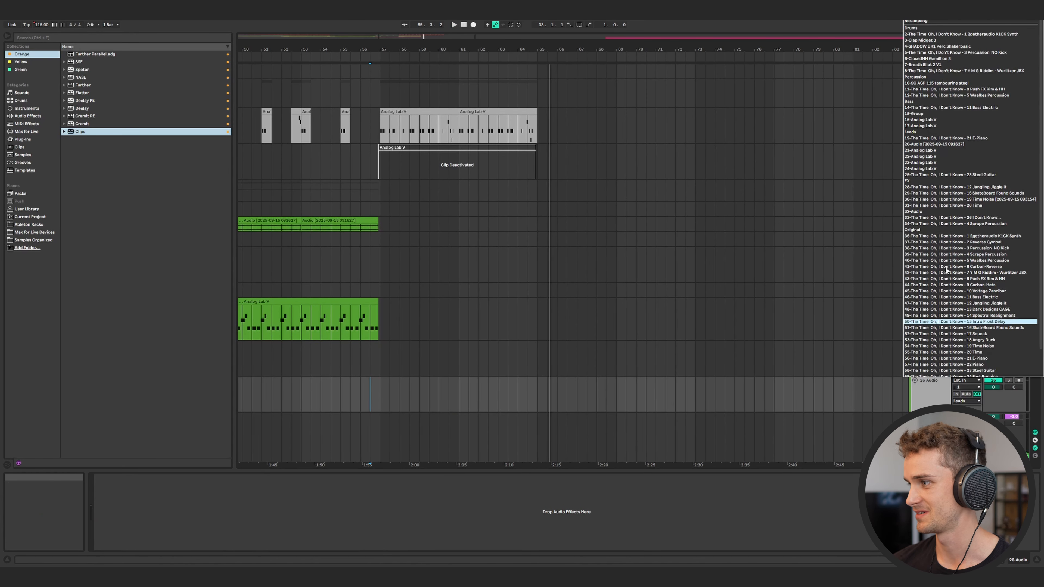
click(927, 126)
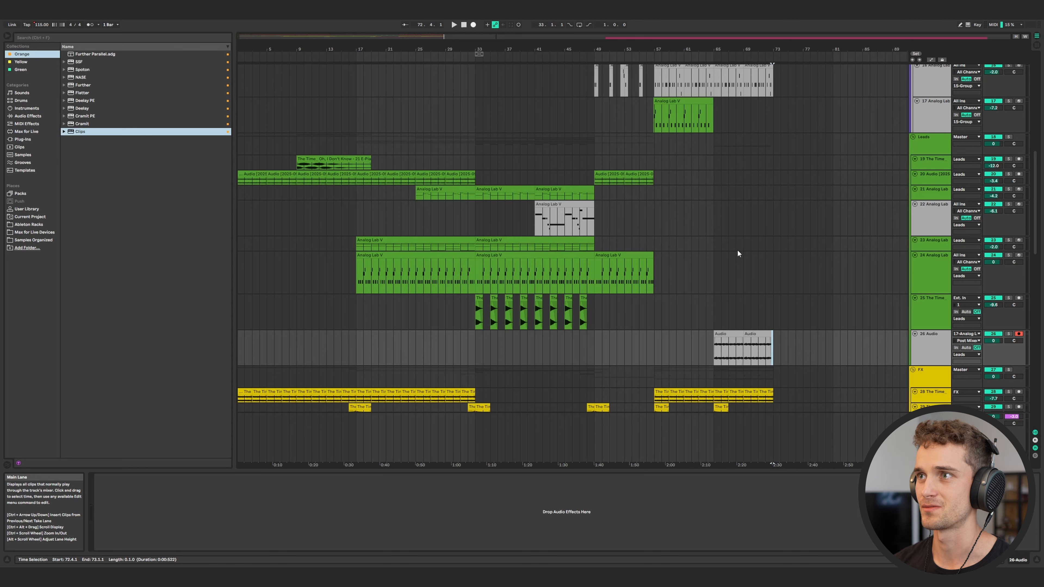
scroll(759, 261, down, 5)
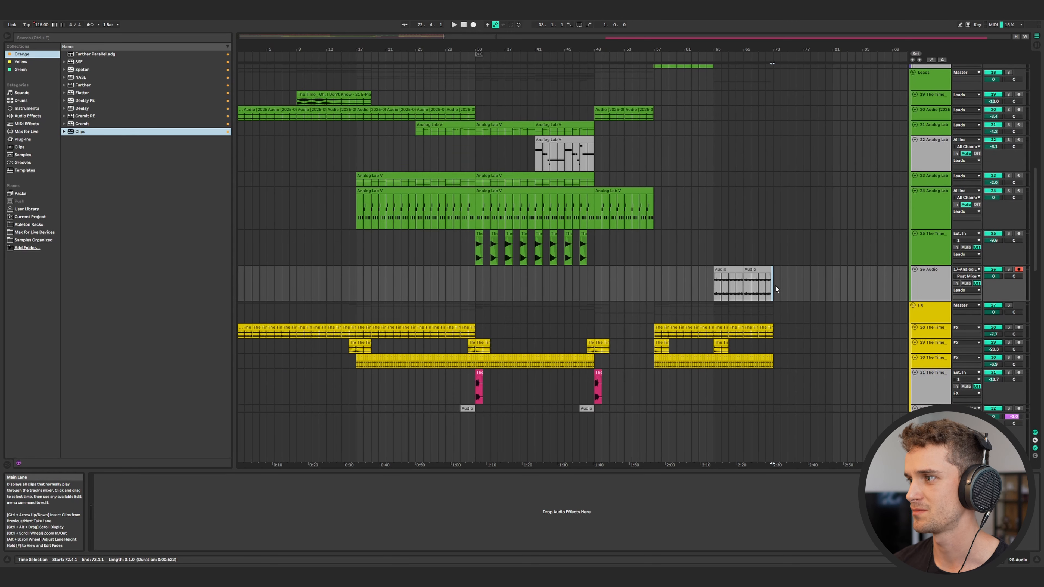
- Duplicate the drum and percussion clips of bars 65 to 73 into bars 73 to 81
click(770, 285)
scroll(744, 288, right, 3)
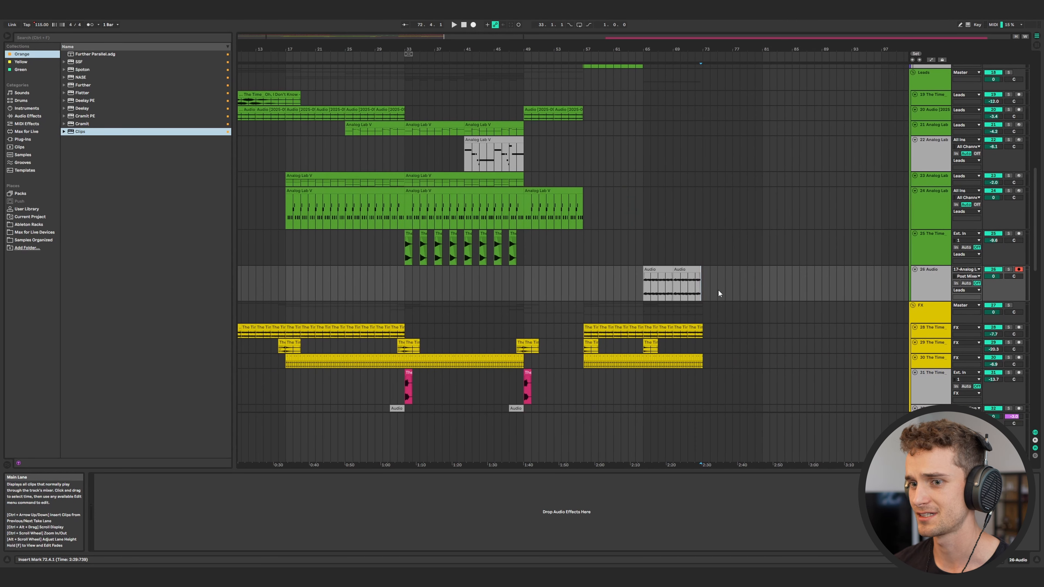
ctrl+scroll(720, 293, down, 6)
scroll(535, 205, up, 15)
drag(425, 346, 403, 107)
key(ctrl+d)
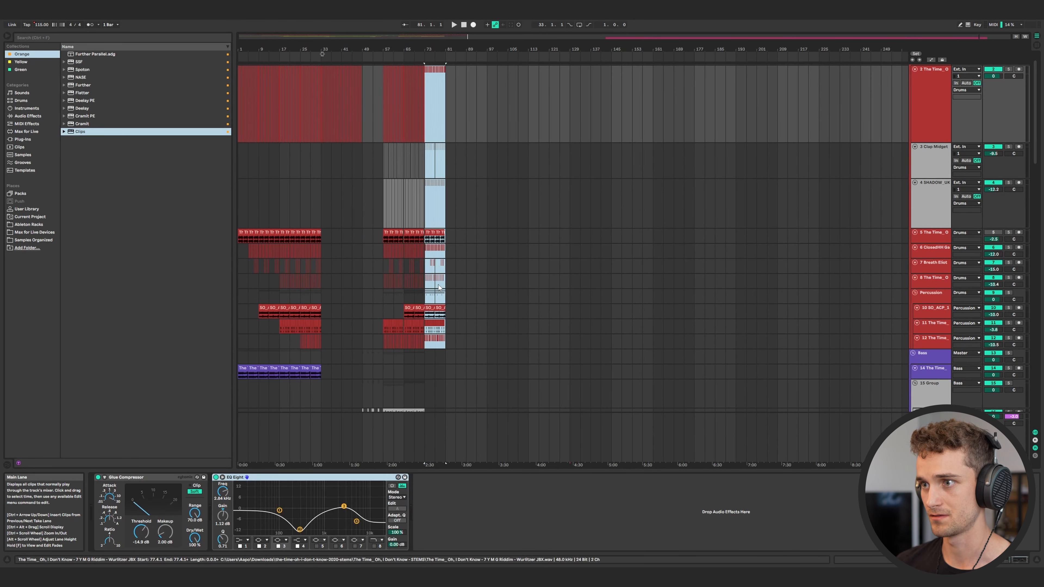
- Delete the copied clips on the three percussion tracks between bars 73 and 81
ctrl+scroll(444, 317, up, 8)
drag(444, 317, 267, 312)
key(Delete)
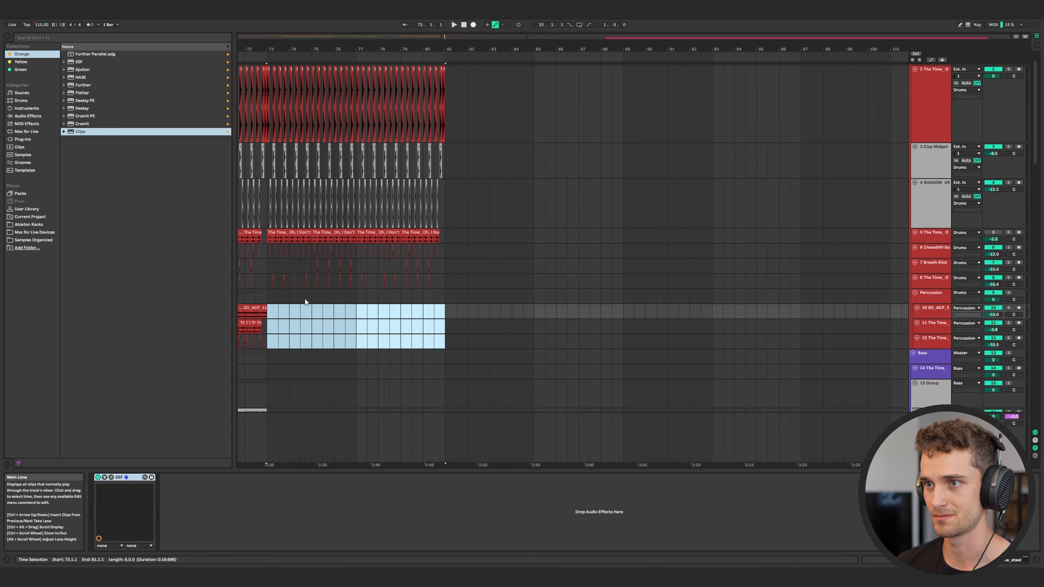
- Duplicate the main drum clips of bars 73 to 81 into bars 81 to 89
ctrl+scroll(305, 300, down, 8)
drag(398, 283, 372, 114)
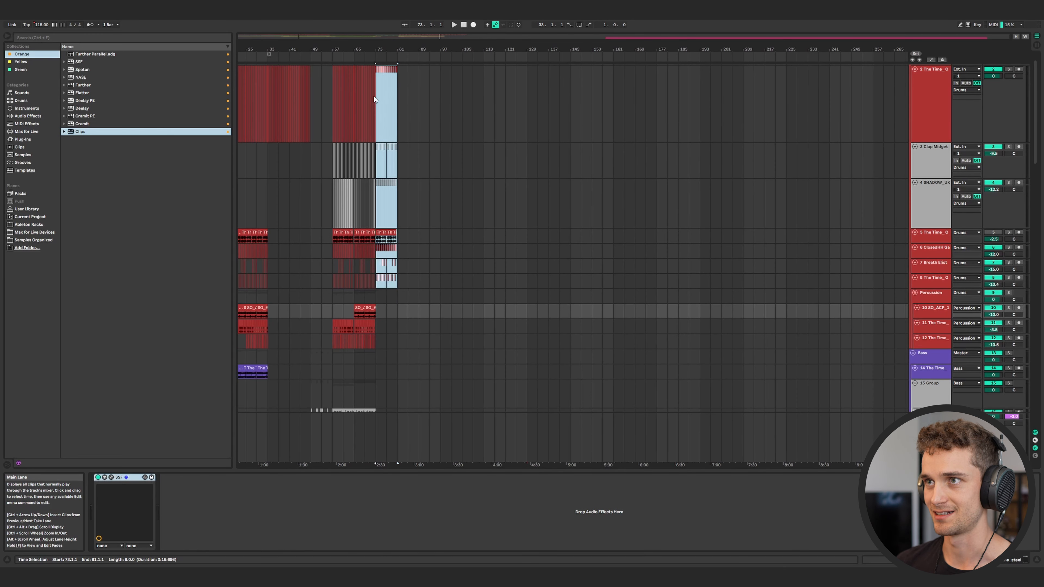
key(ctrl+d)
scroll(411, 247, up, 1)
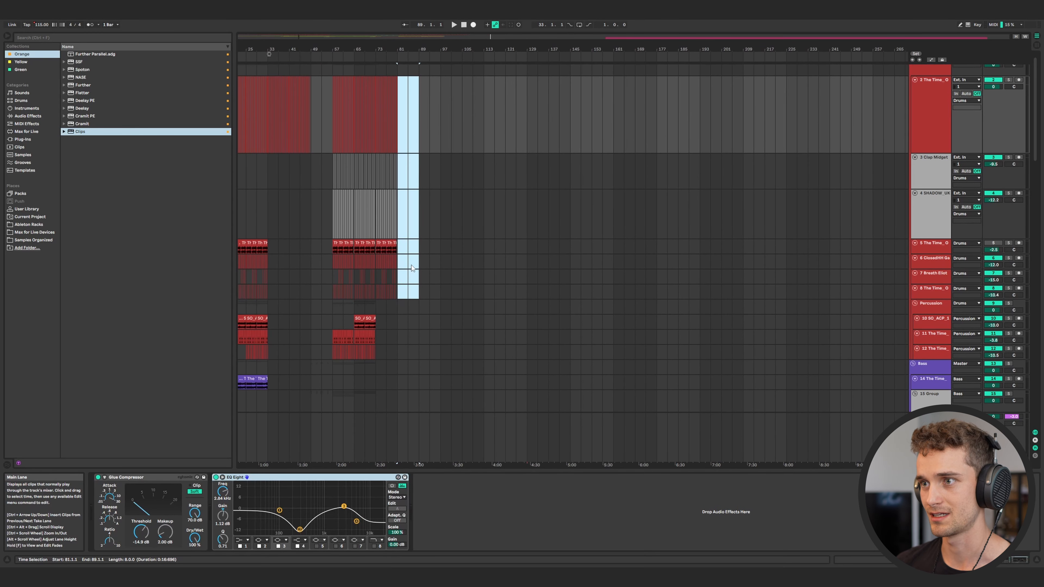
- Copy the chopped bass, the Analog Lab V lead and the short lead clips into a new section starting at bar 81
click(417, 225)
ctrl+scroll(417, 223, up, 5)
drag(418, 221, 337, 204)
scroll(359, 203, left, 4)
ctrl+scroll(534, 211, down, 1)
click(579, 211)
drag(579, 211, 519, 172)
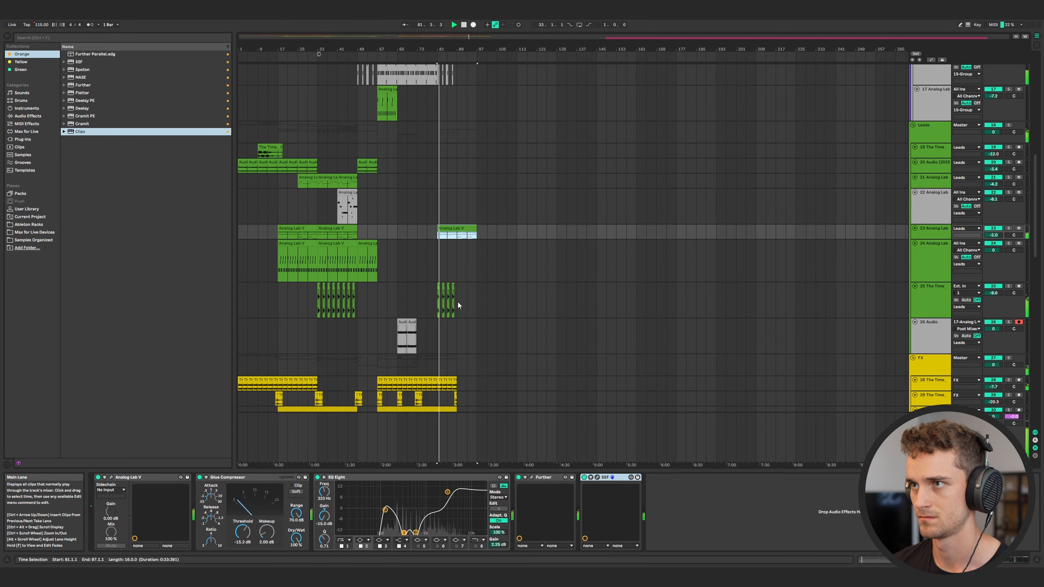
- Extend the short clips on track 25 and the recorded audio clips on track 20 so they fill bars 81 to 97
drag(457, 301, 438, 306)
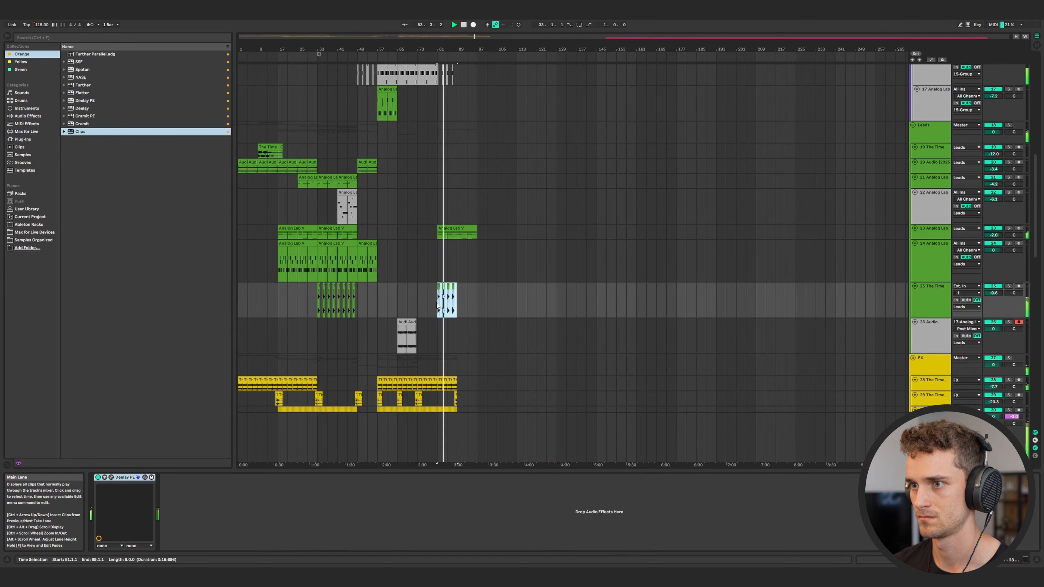
scroll(462, 379, down, 5)
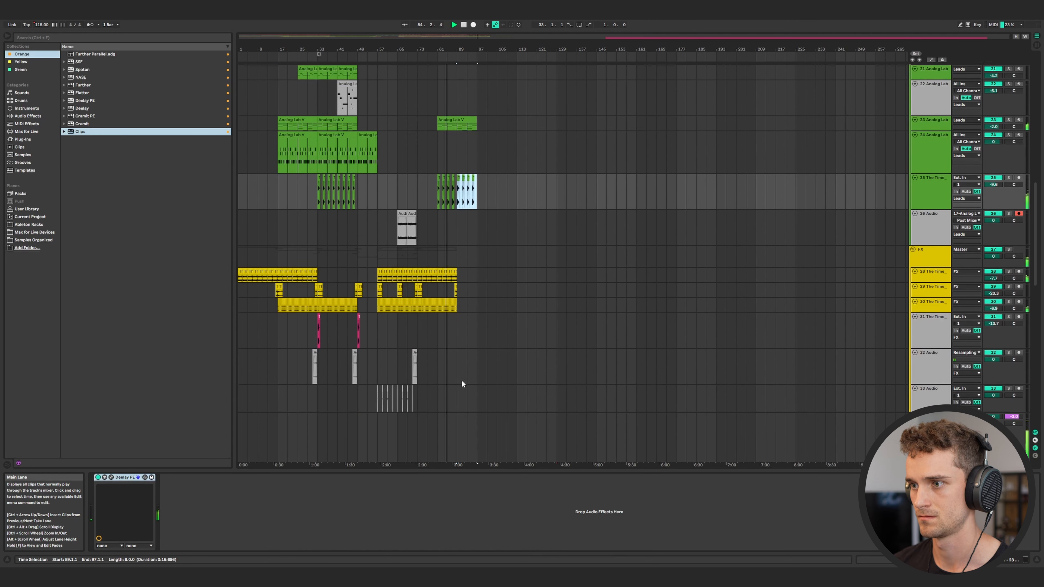
scroll(411, 247, up, 4)
click(402, 304)
drag(239, 136, 478, 139)
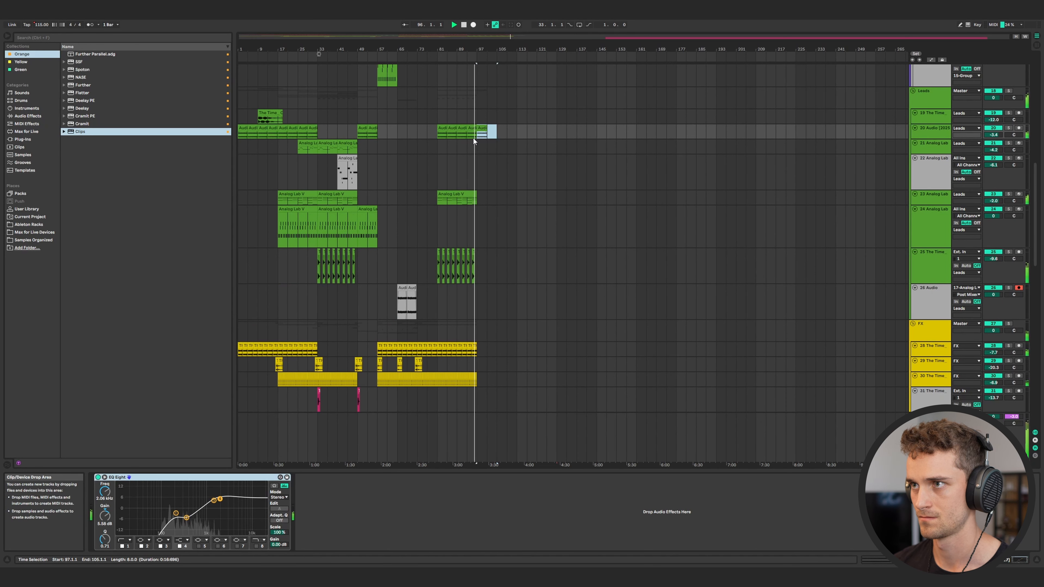
scroll(474, 144, down, 3)
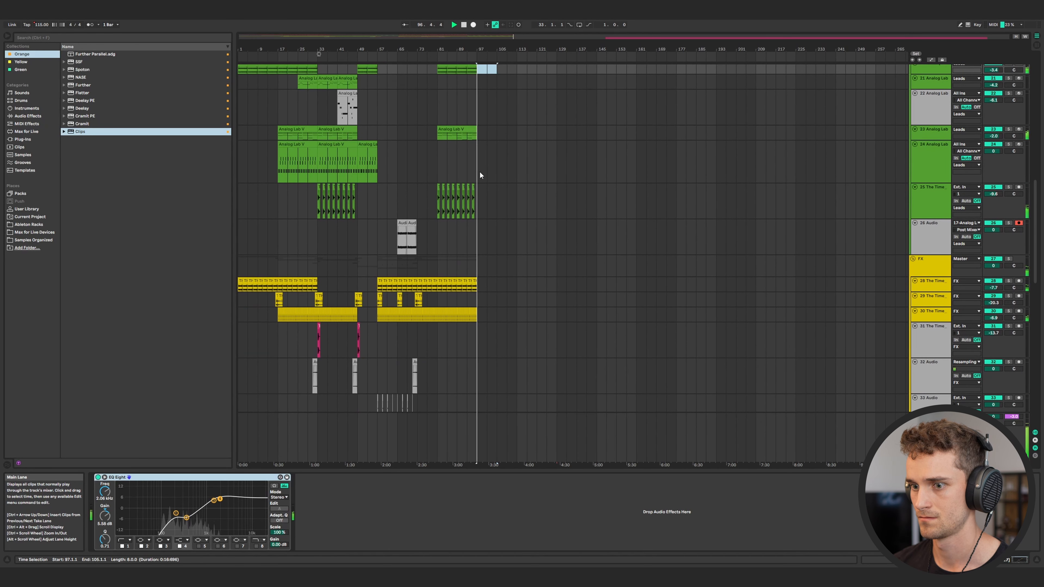
scroll(480, 175, down, 6)
scroll(404, 231, up, 5)
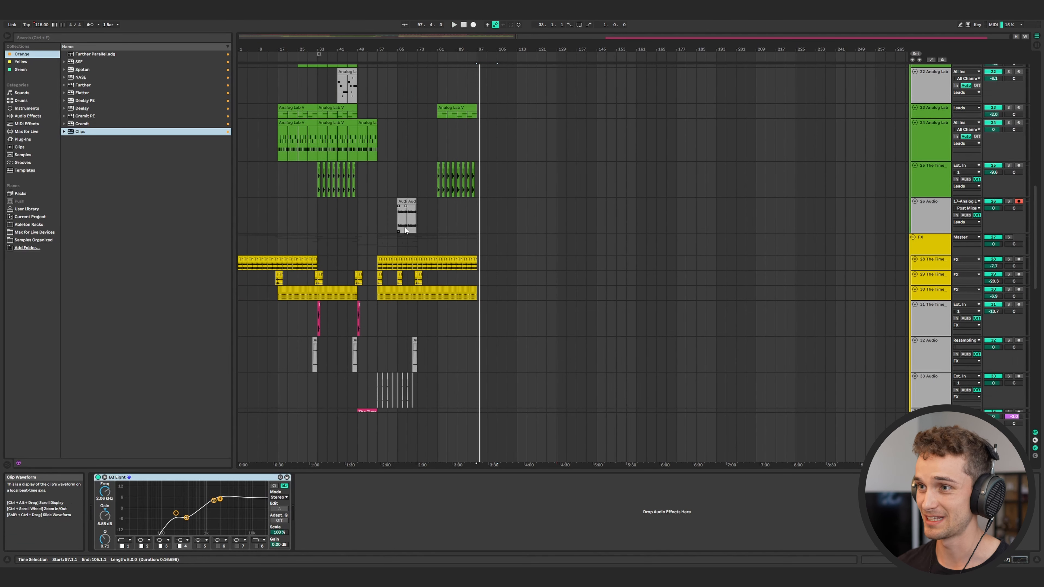
scroll(441, 314, up, 5)
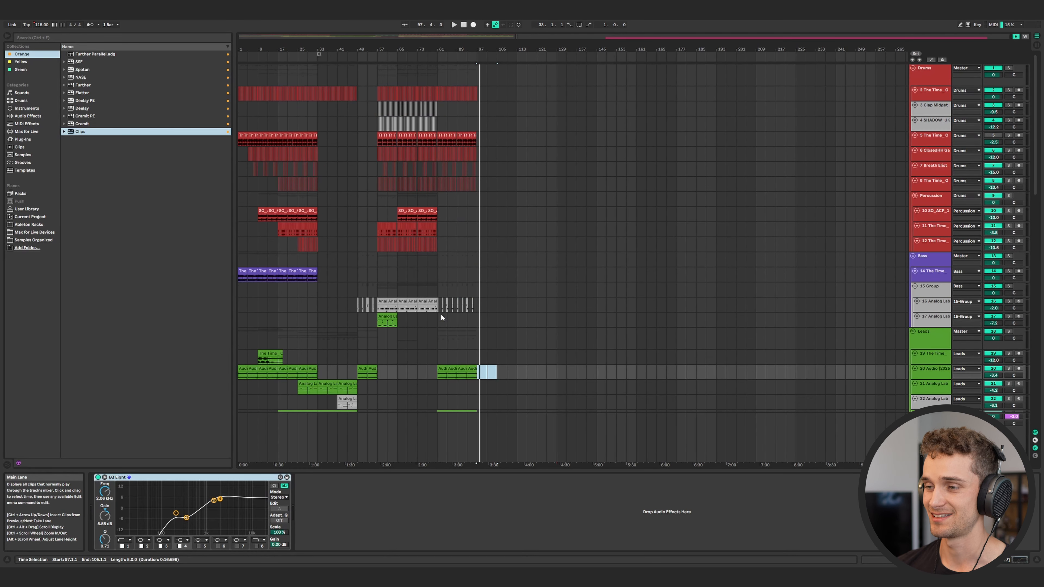
scroll(441, 313, down, 1)
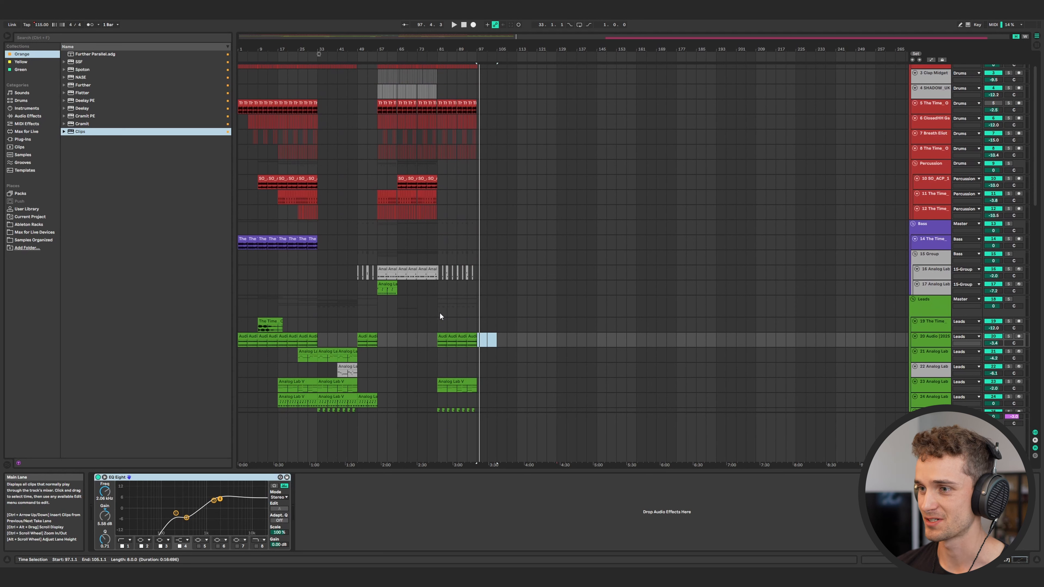
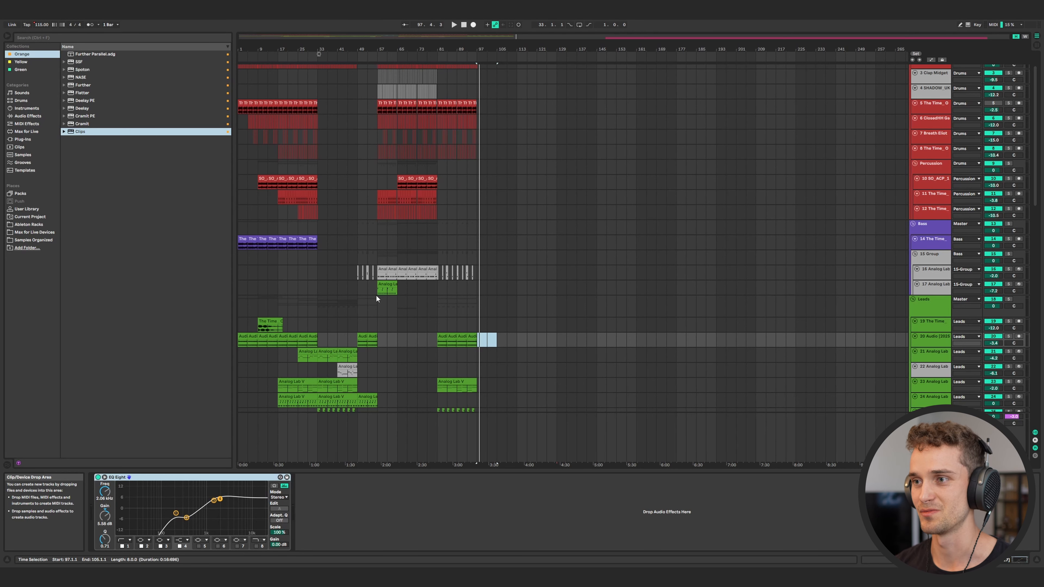
- Copy the bar 49 phrase of the I Don't Know clip on FX track 34 to bar 55 and audition the section
scroll(376, 294, up, 4)
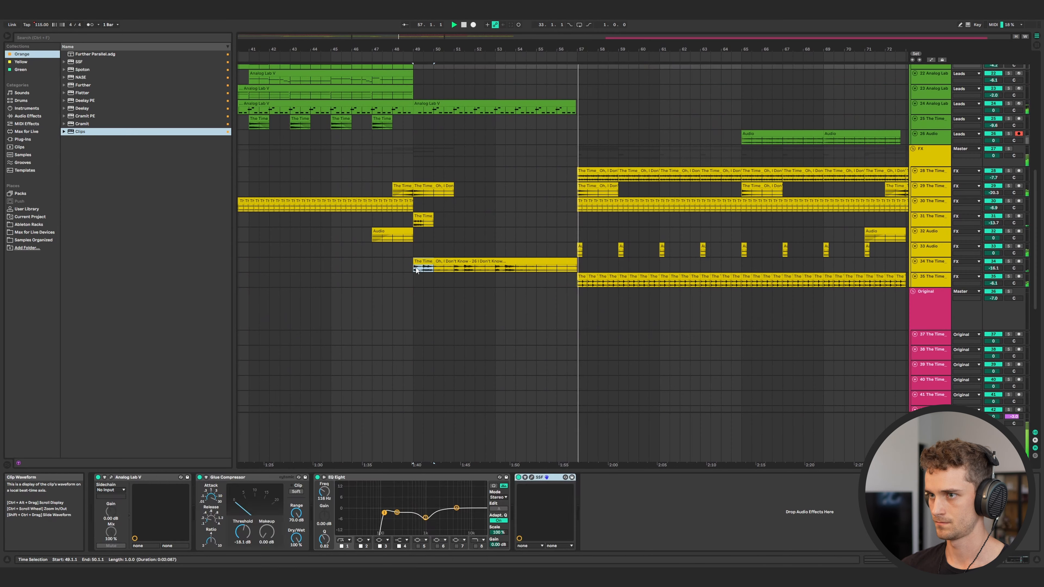
click(422, 261)
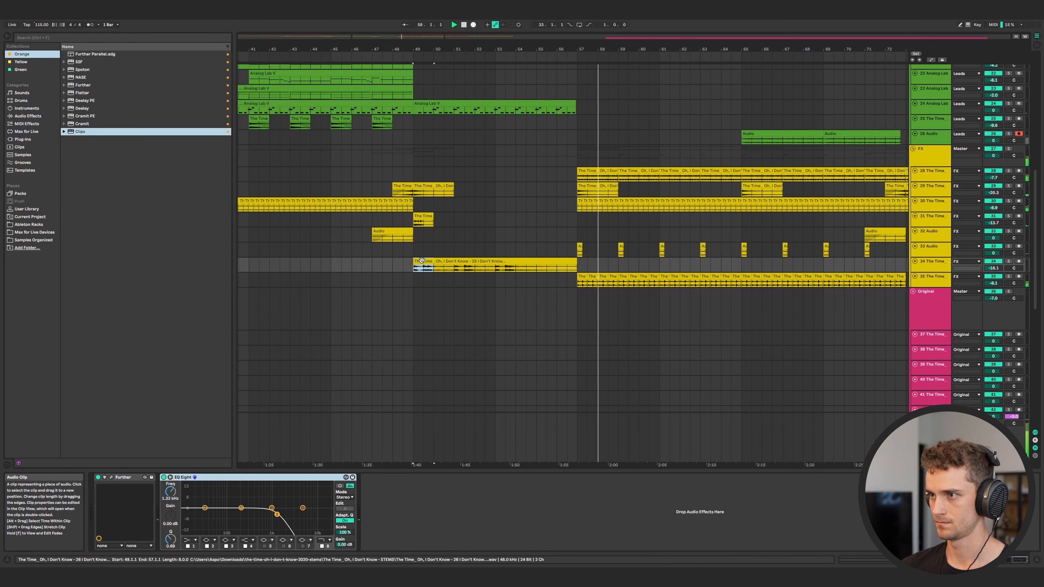
click(543, 265)
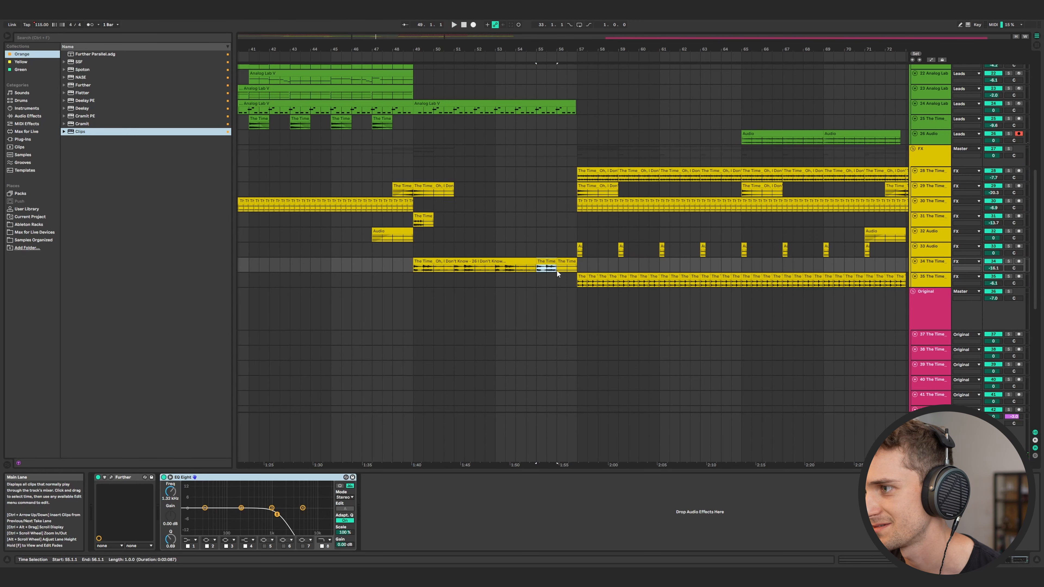
click(496, 267)
key(space)
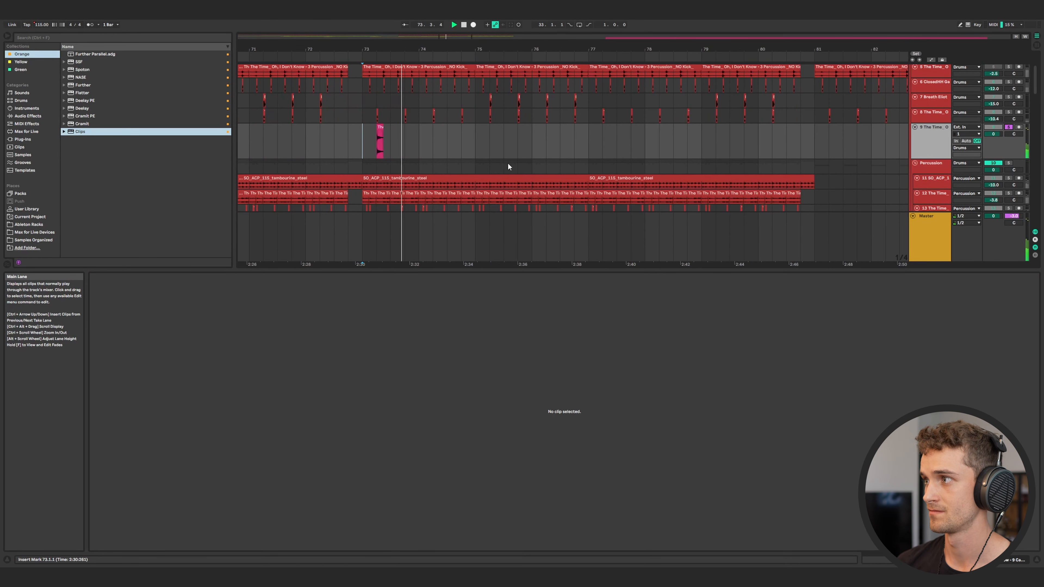
- Audition the four short hat clips on drum track 9 against the drop at bar 65
scroll(385, 141, down, 5)
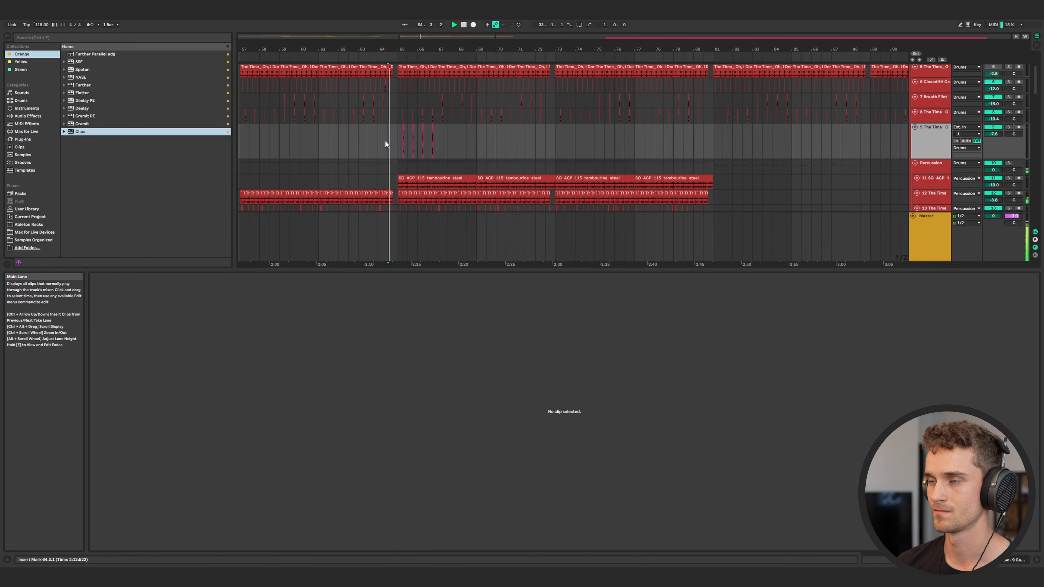
click(400, 154)
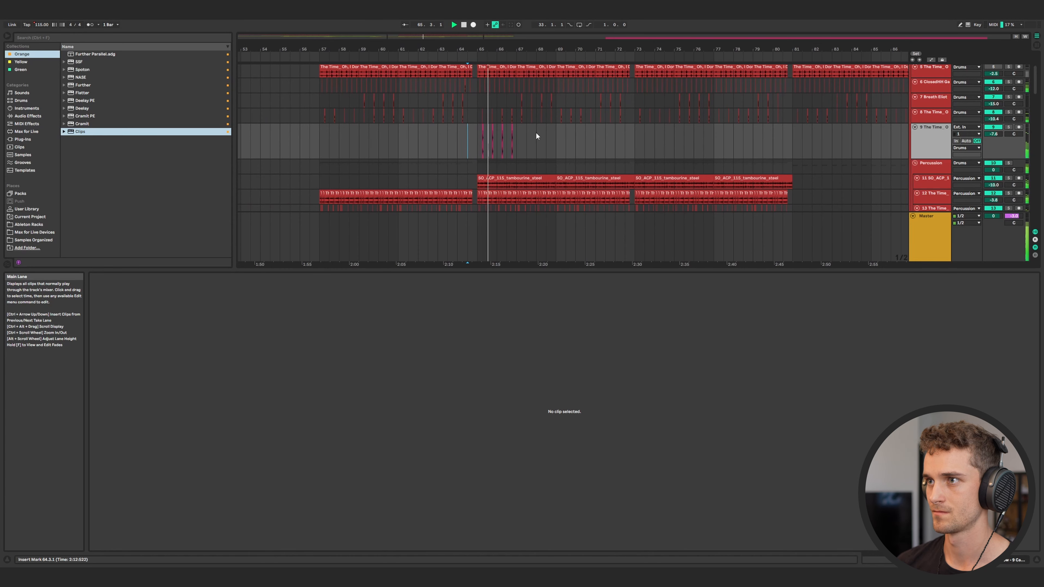
scroll(536, 131, up, 4)
click(589, 146)
drag(576, 149, 470, 131)
scroll(493, 127, up, 4)
click(446, 135)
key(space)
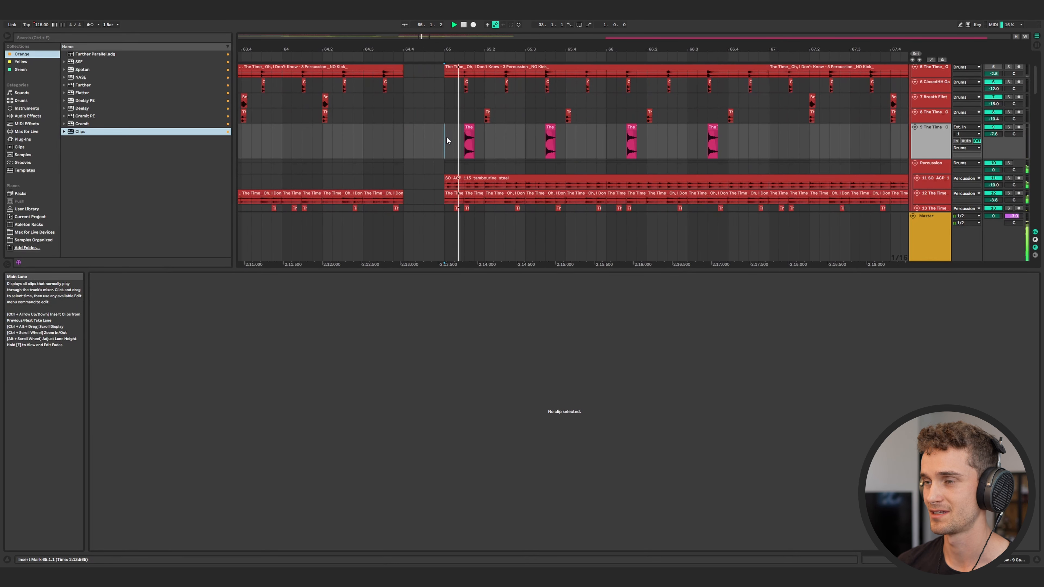
- Move the second, third and fourth hat clips closer together so one falls on each offbeat of bar 65
drag(556, 129, 514, 130)
drag(634, 126, 552, 127)
drag(712, 127, 586, 127)
click(446, 136)
scroll(485, 137, down, 3)
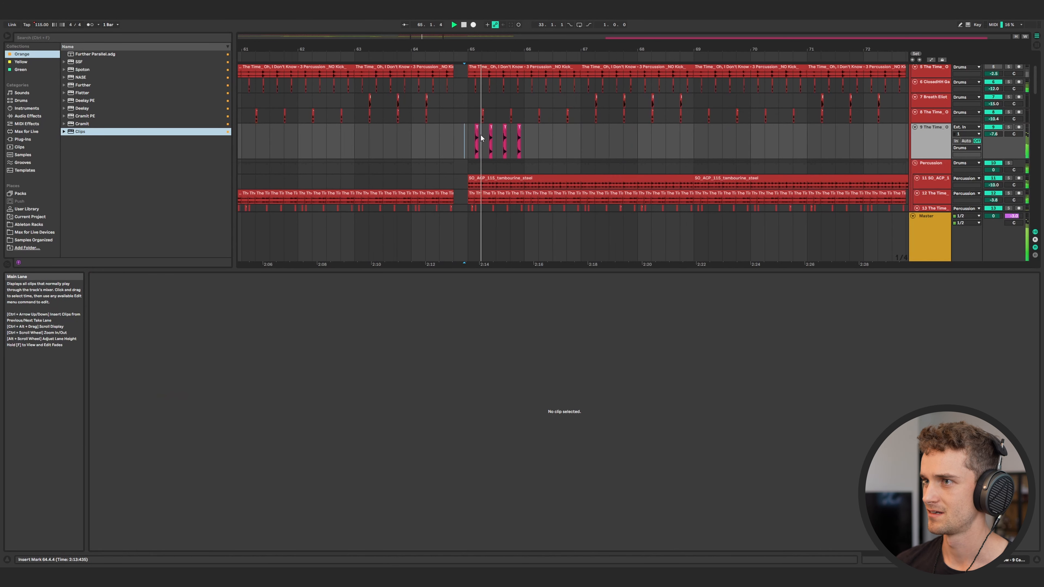
- Duplicate the one-bar offbeat hat pattern of bar 65 repeatedly from bar 66 onward across the drop
drag(525, 139, 474, 140)
key(ctrl+d)
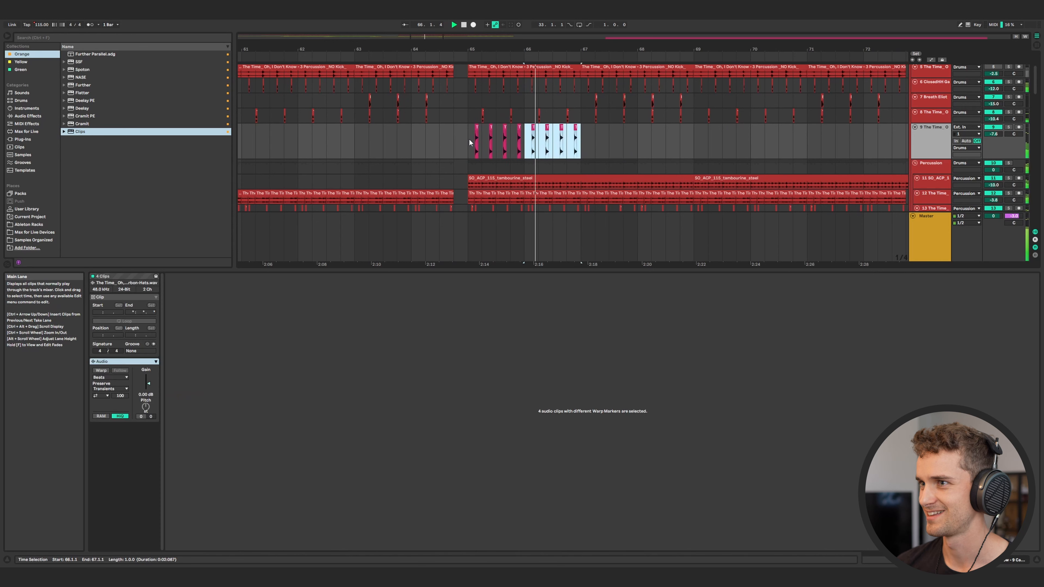
key(ctrl+d)
key(ctrl+d)
key(ctrl+d)
key(ctrl+d)
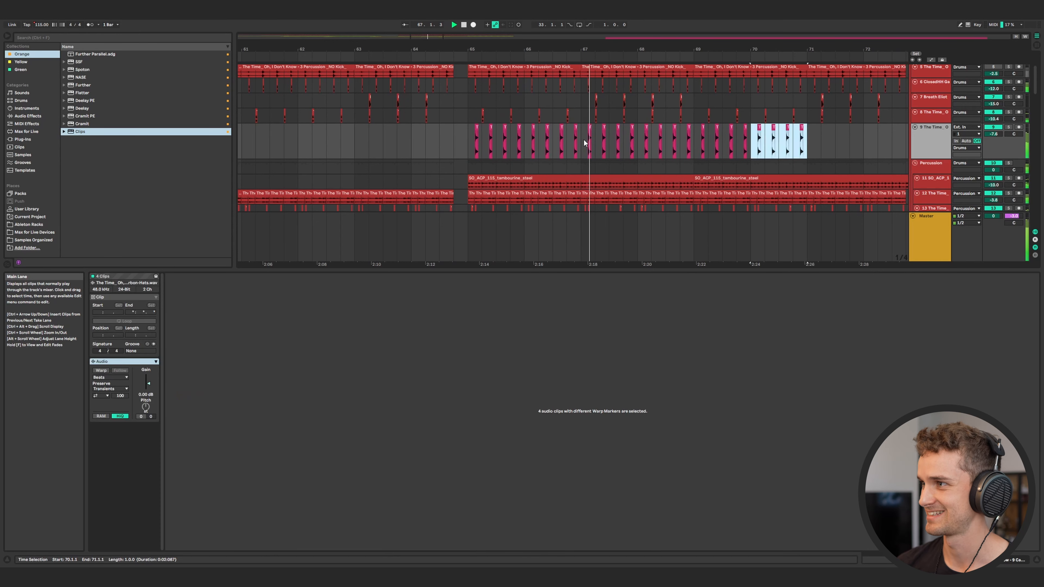
scroll(584, 139, down, 5)
key(ctrl+d)
key(ctrl+d)
key(ctrl+d)
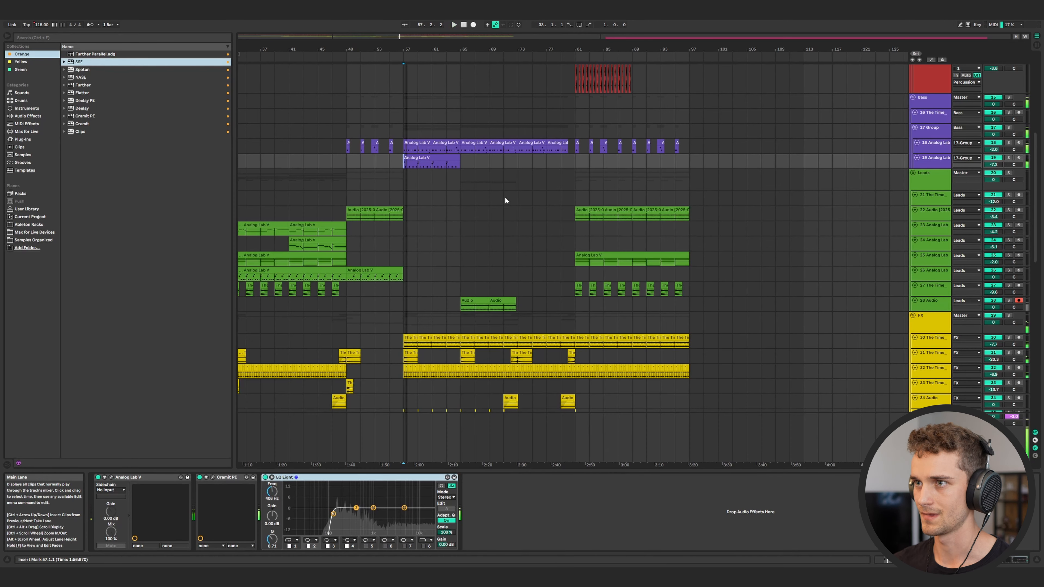
- Add D#2 notes between the existing ones in the Analog Lab V clip at bar 57 on bass track 19
double_click(444, 158)
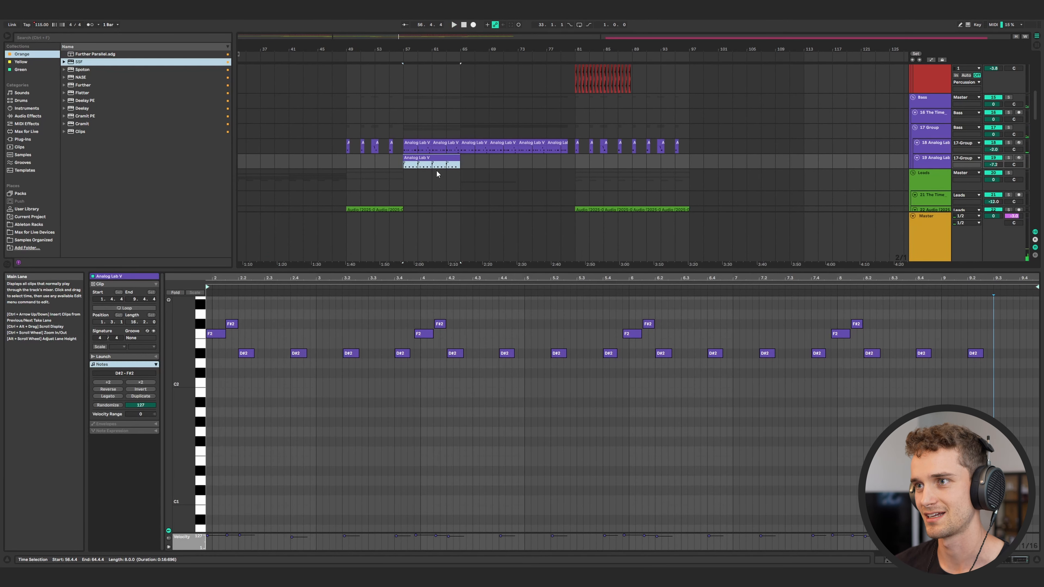
double_click(269, 354)
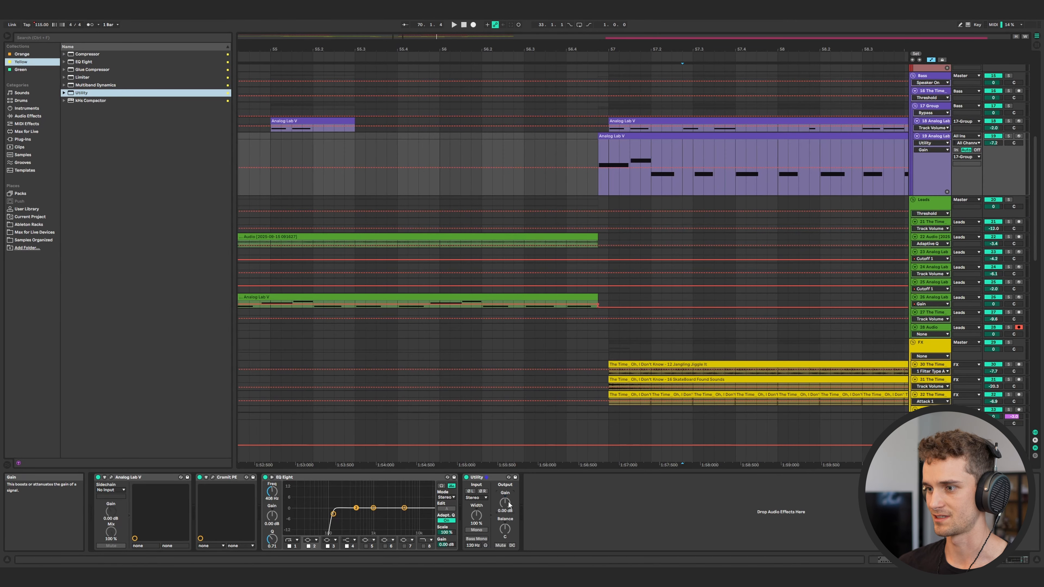
- Draw a dip in track 19's Utility Gain automation within the beat from 57.2 to 57.3
click(673, 168)
click(693, 168)
mouse_move(685, 168)
mouse_down()
mouse_move(685, 195)
mouse_move(653, 174)
mouse_up()
scroll(711, 192, down, 5)
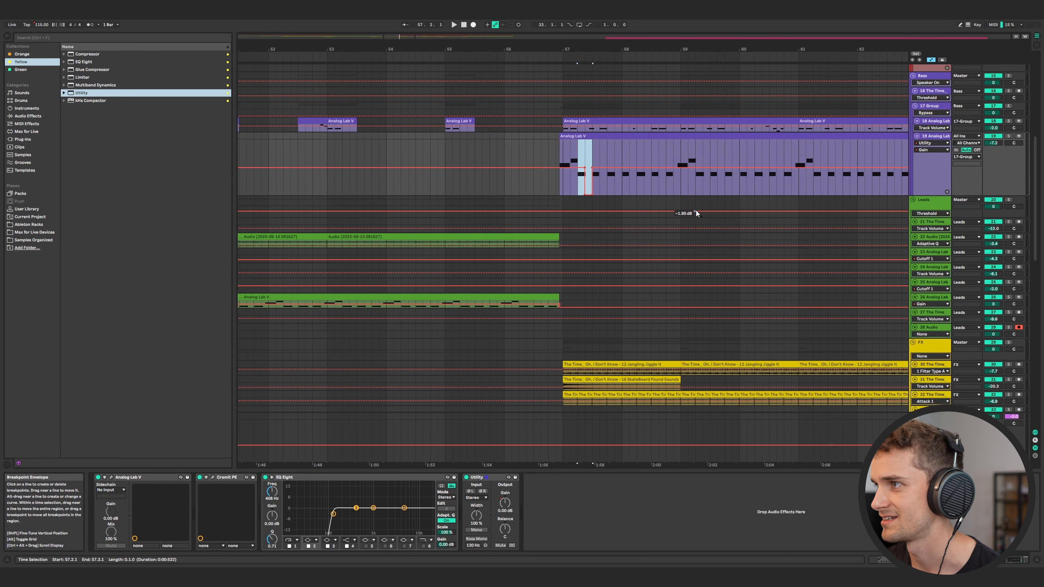
- Duplicate the one-beat Utility Gain dip repeatedly across the following beats of bass track 19
key(ctrl+d)
key(ctrl+d)
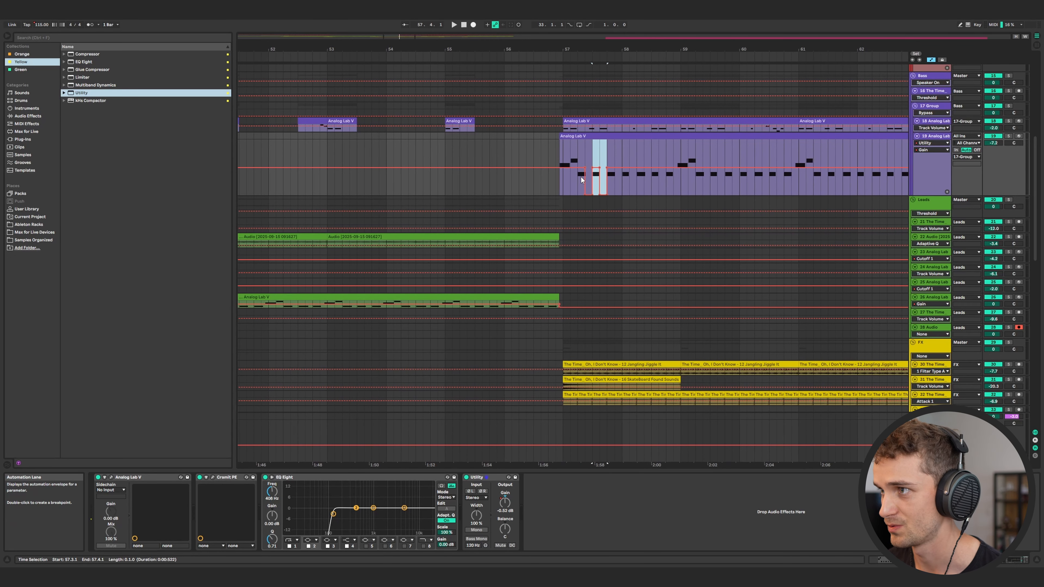
key(ctrl+d)
key(ctrl+d)
key(ctrl+d)
key(ctrl+d)
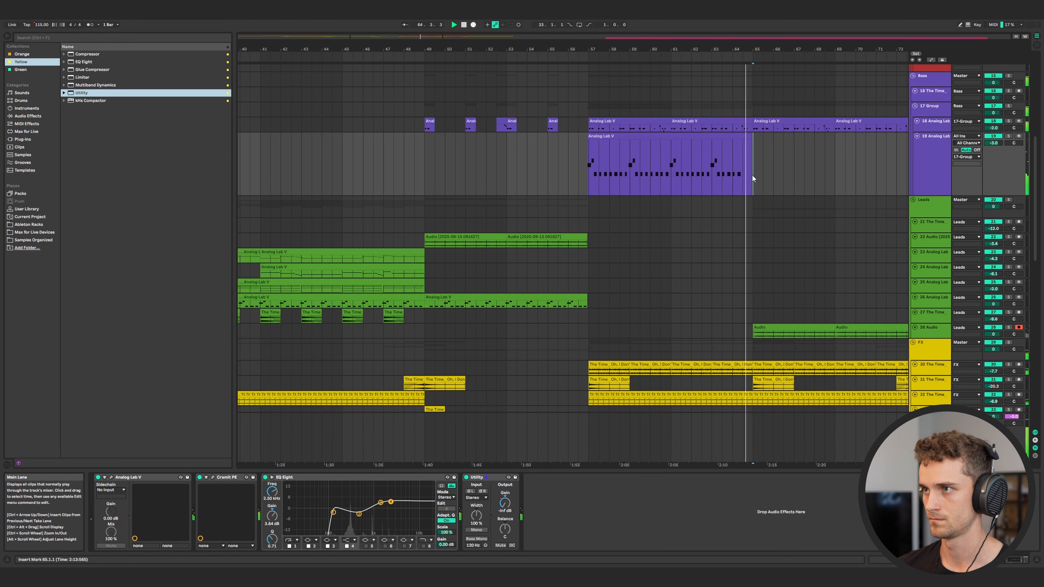
- Duplicate track 19's Analog Lab V bass clip of bars 57 to 65 into bars 65 to 73
scroll(752, 176, up, 5)
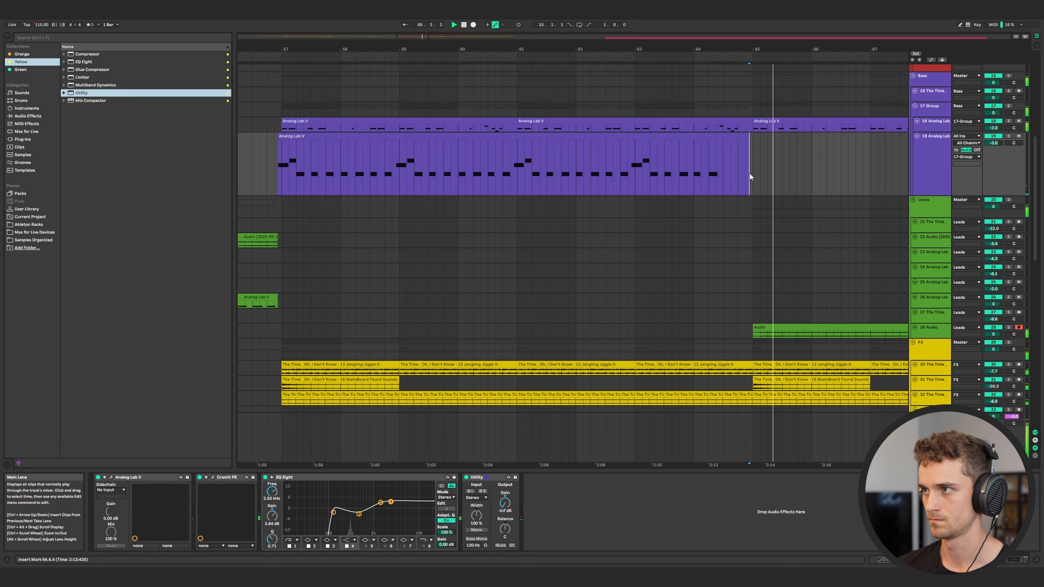
click(279, 178)
key(ctrl+d)
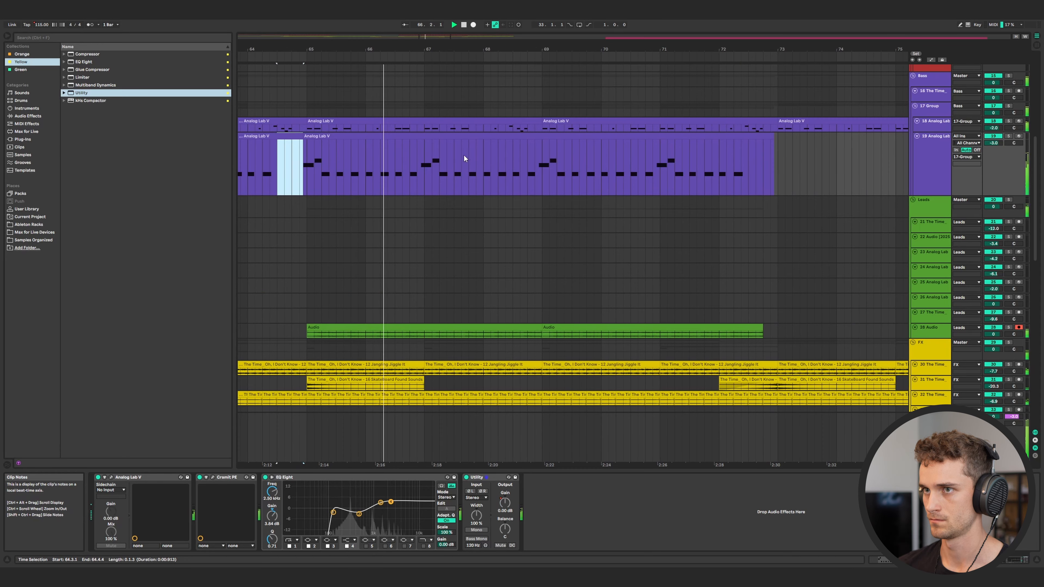
- Open the notes of track 19's bass clip at bar 57 and audition the bass part
scroll(464, 155, down, 5)
scroll(446, 164, left, 6)
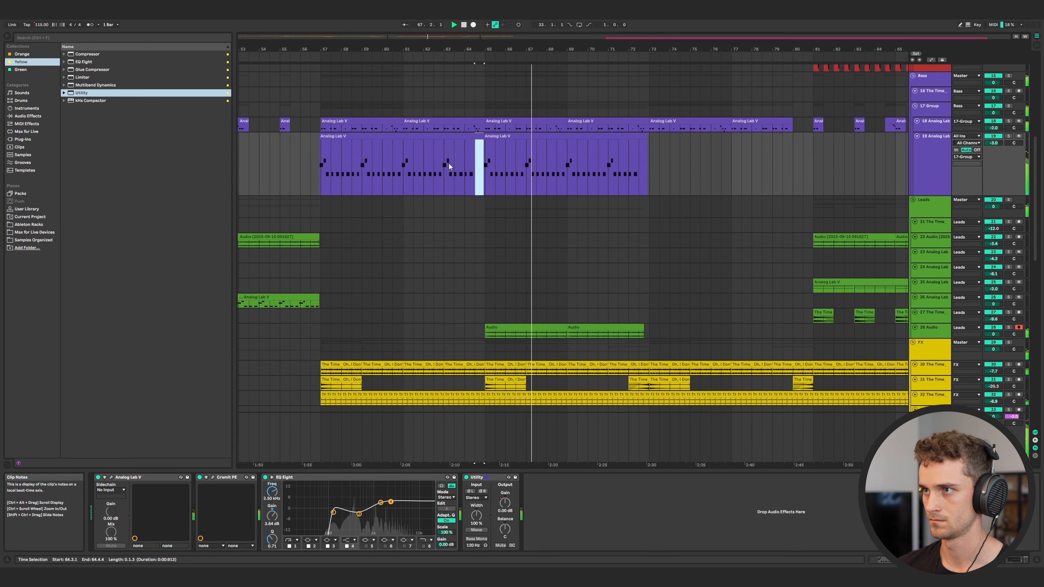
click(376, 173)
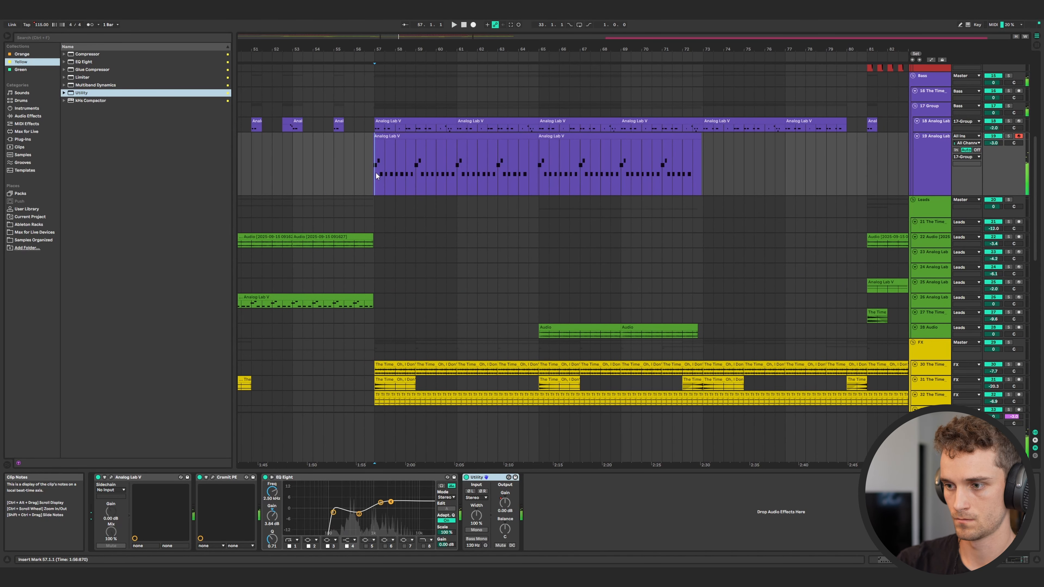
double_click(521, 166)
key(space)
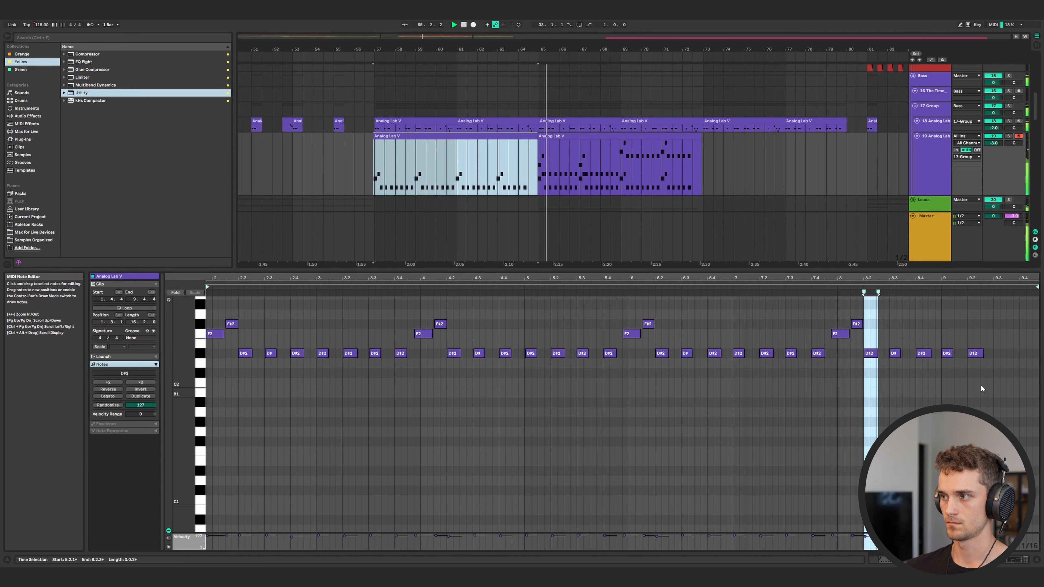
- Add a D#2 note at 9.3 to the end of the Analog Lab V bass clip starting at bar 57
double_click(1001, 354)
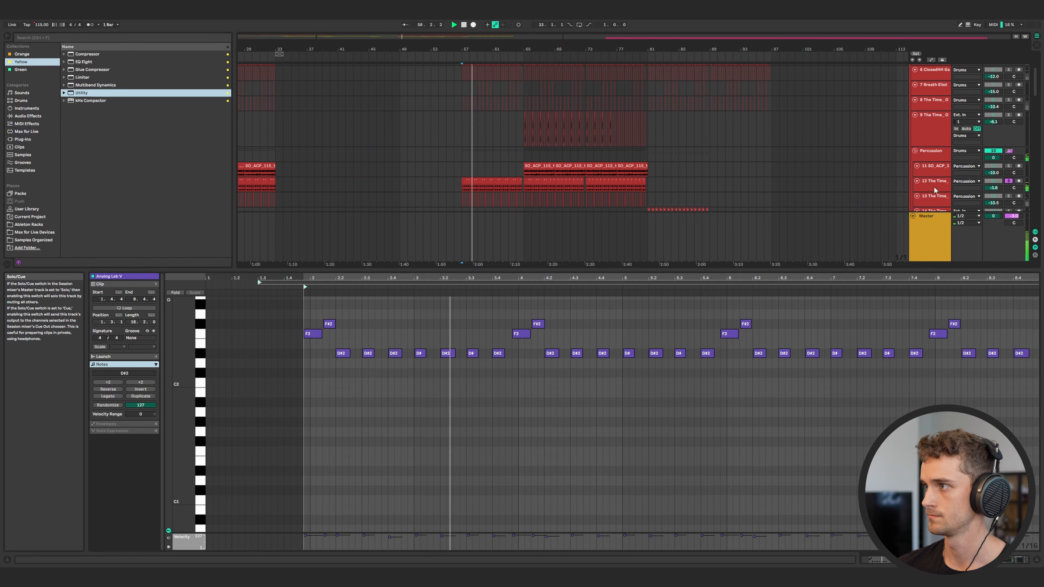
click(935, 190)
click(934, 197)
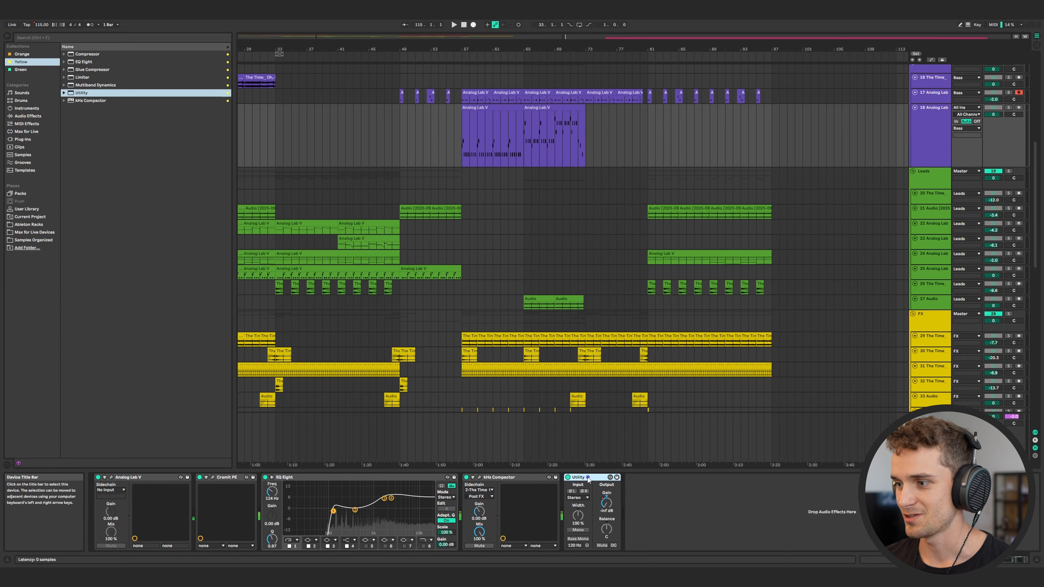
scroll(510, 237, up, 5)
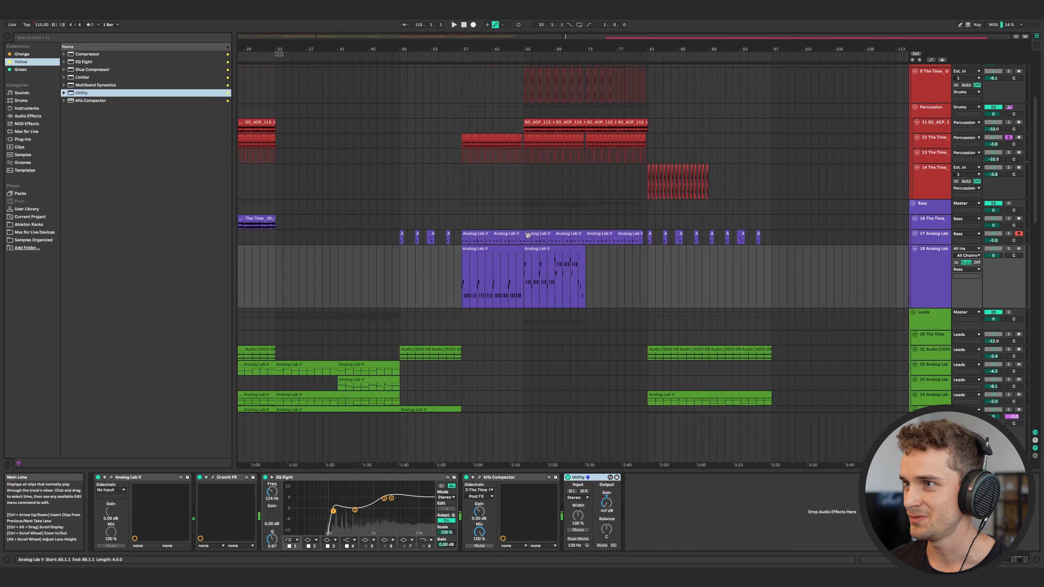
scroll(528, 235, up, 1)
click(461, 163)
key(ctrl+v)
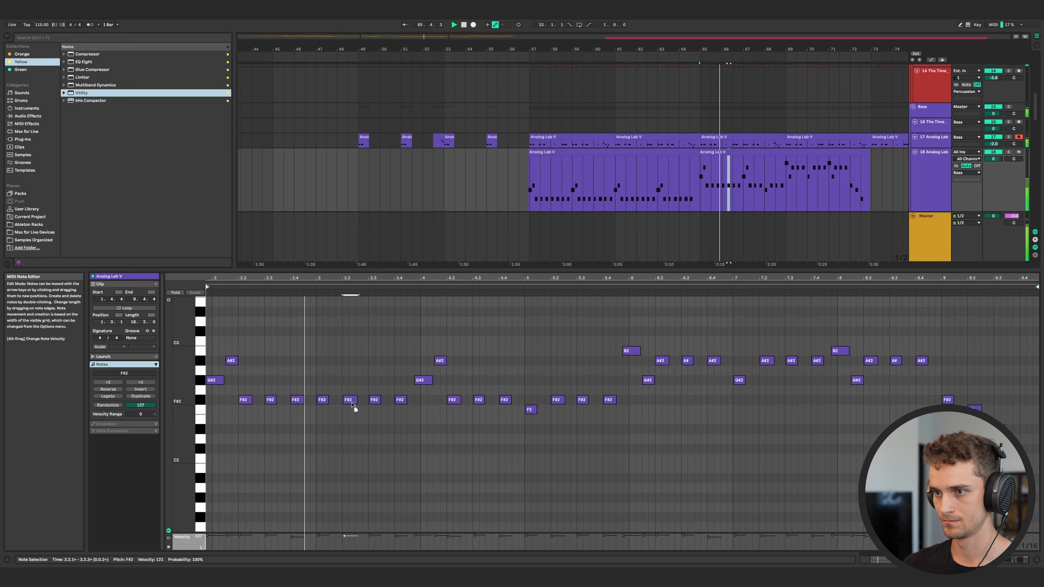
- Lower the F#2 notes at 3.1, 3.2 and 5.2 to F2 in the Analog Lab V bass clip starting at bar 65
drag(352, 403, 352, 412)
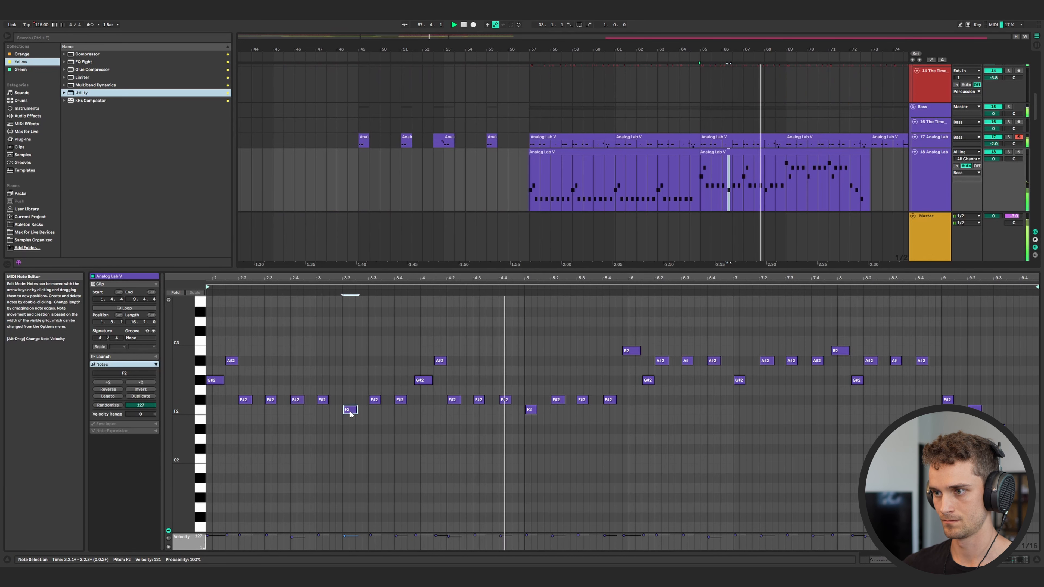
key(ctrl+z)
drag(320, 401, 352, 411)
drag(560, 399, 559, 410)
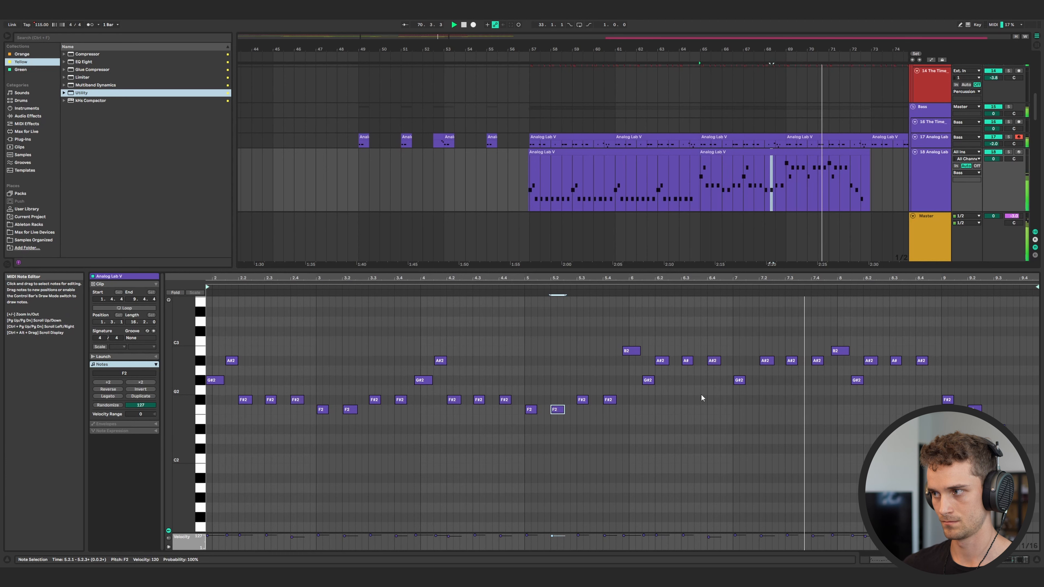
- Review the lead and FX tracks around the drop during playback, showing the device chain of bass track 18
scroll(696, 192, down, 5)
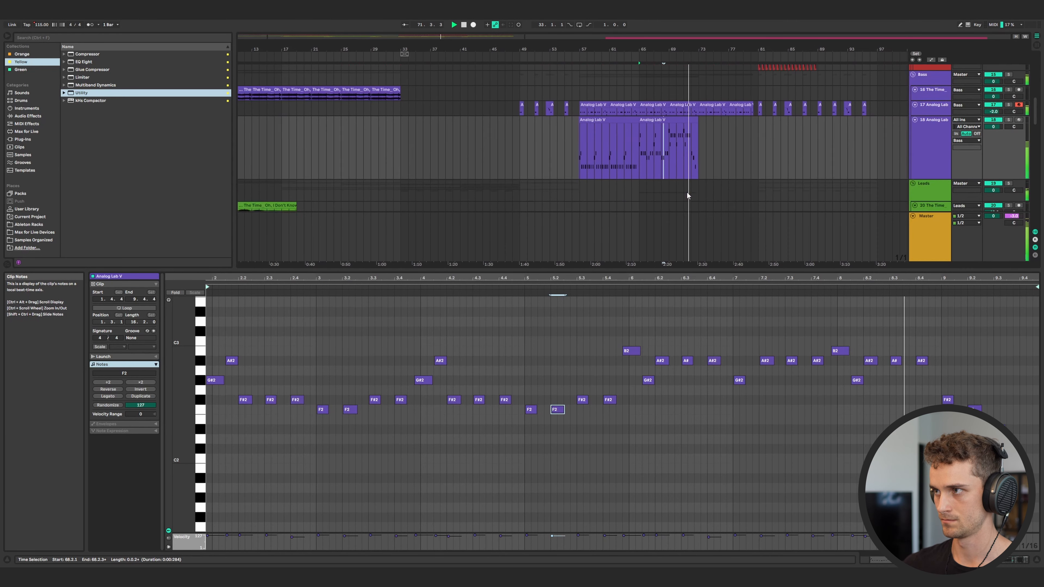
scroll(689, 191, down, 6)
scroll(689, 190, up, 3)
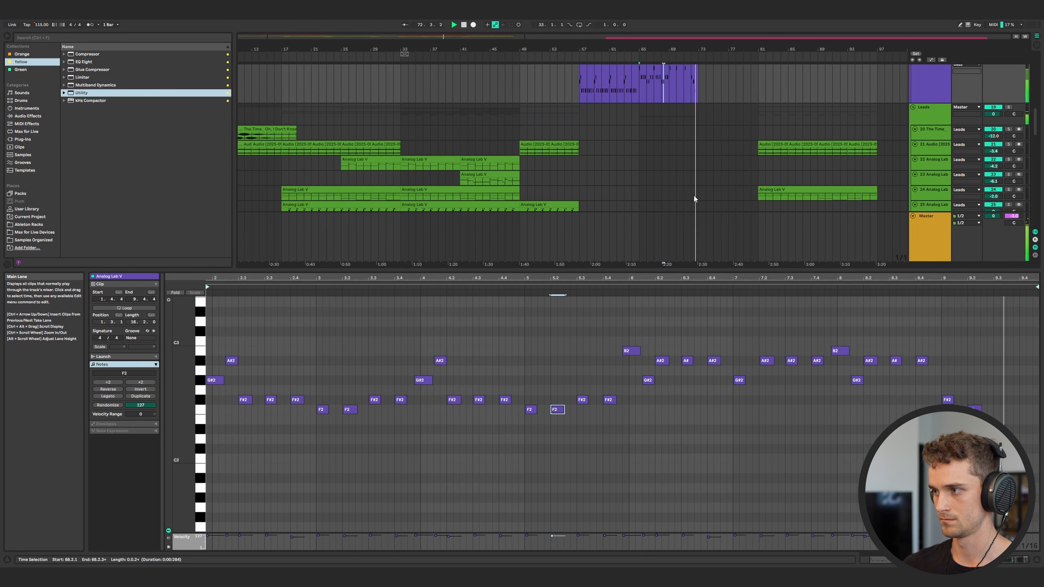
scroll(671, 173, down, 5)
key(shift+Tab)
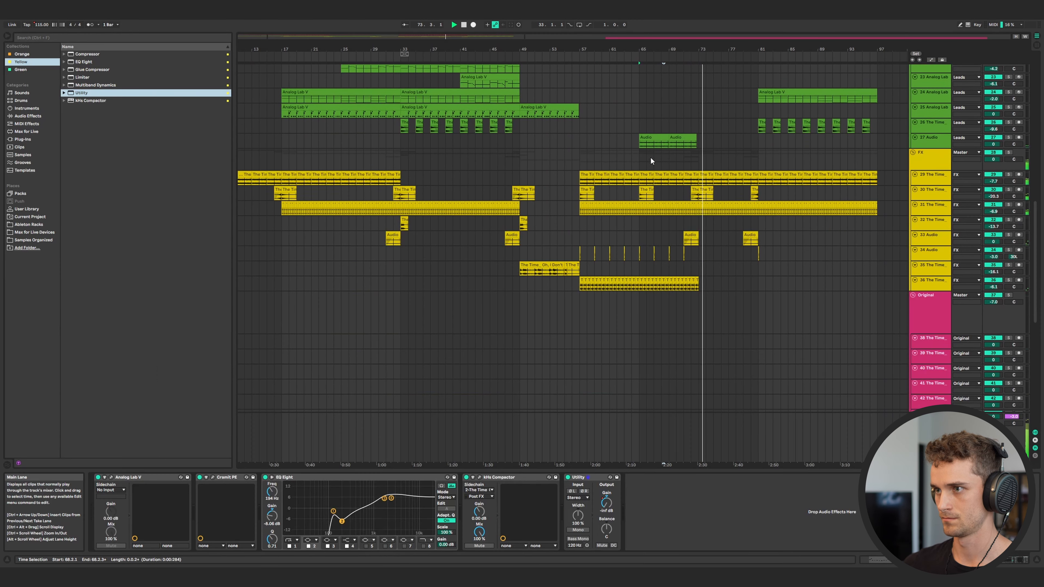
scroll(638, 150, up, 4)
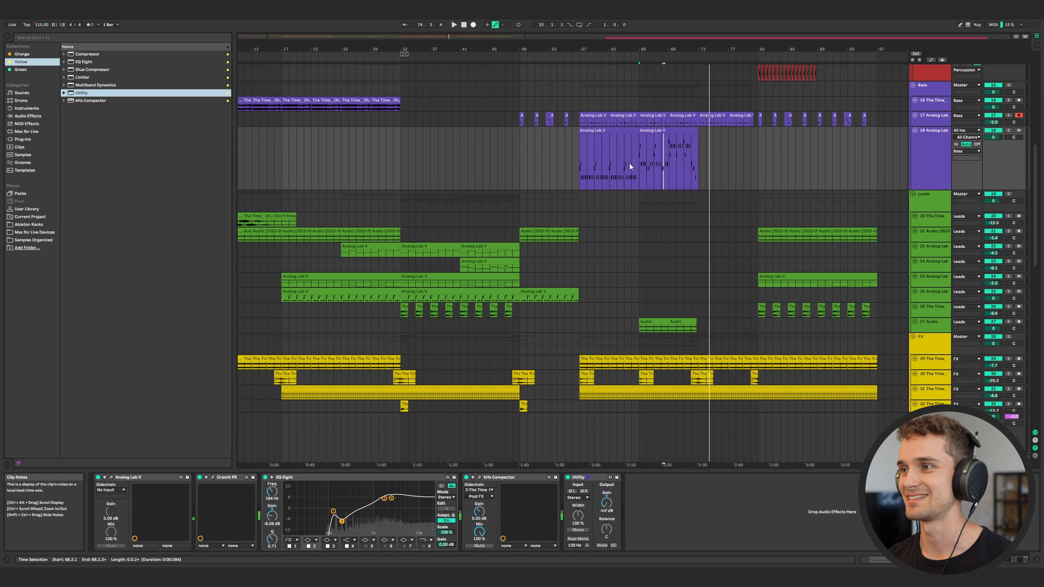